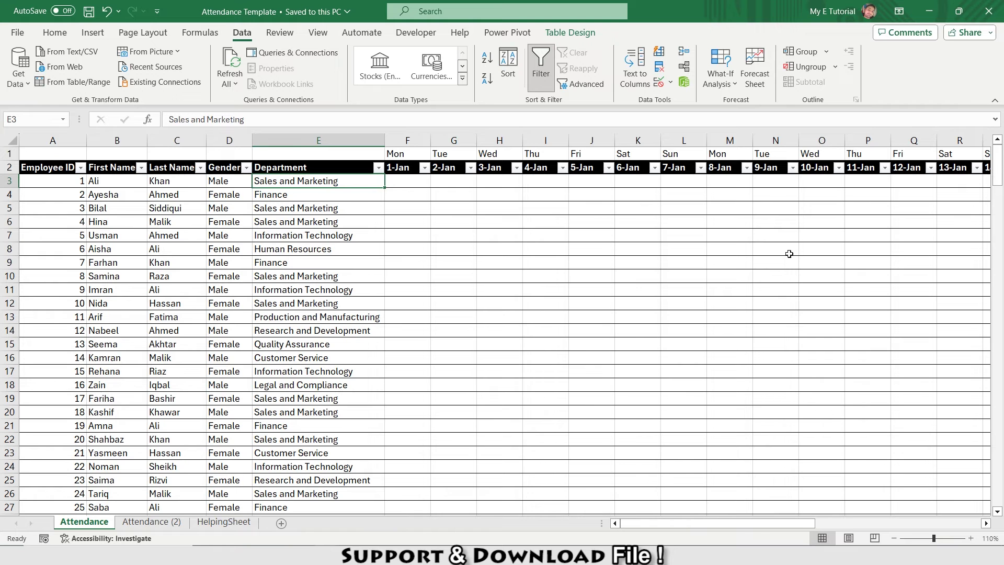
Browse the empty 1-Jan date columns of the Attendance table, then switch to the Attendance (2) dashboard.
{"action": "key", "text": "Down"}
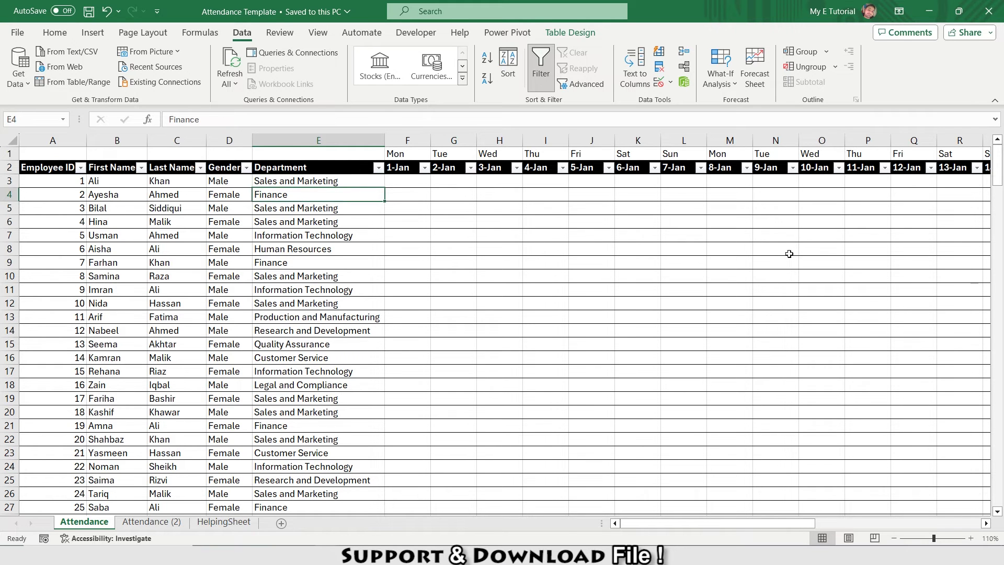
{"action": "key", "text": "Right"}
{"action": "key", "text": "Up"}
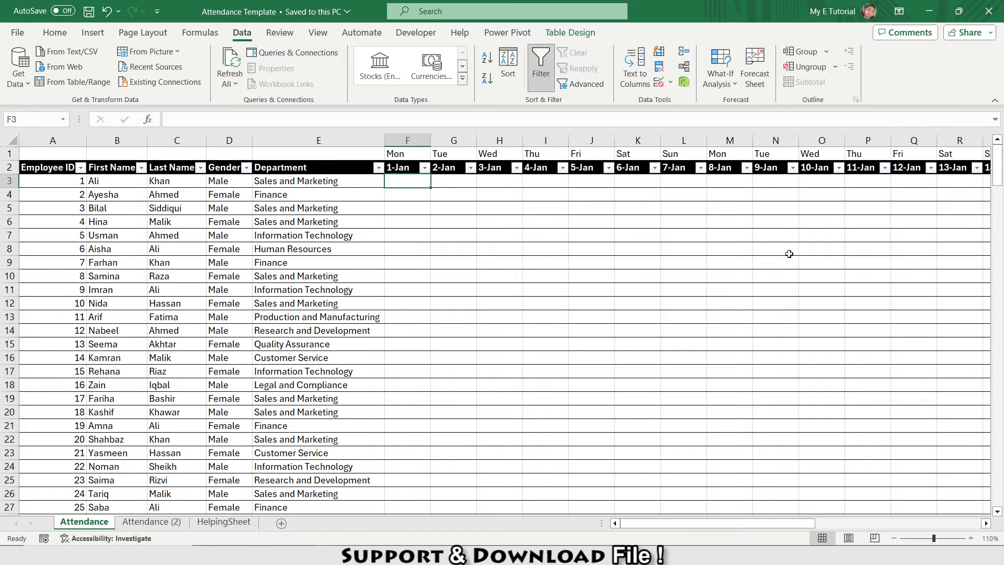
{"action": "key", "text": "Down"}
{"action": "key", "text": "Down"}
{"action": "key", "text": "ctrl+space"}
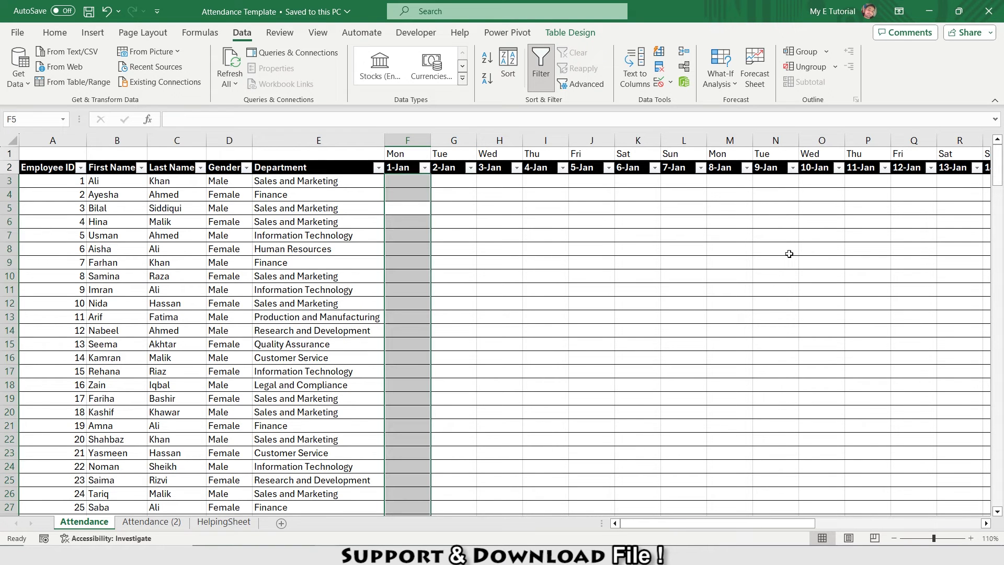
{"action": "key", "text": "Right"}
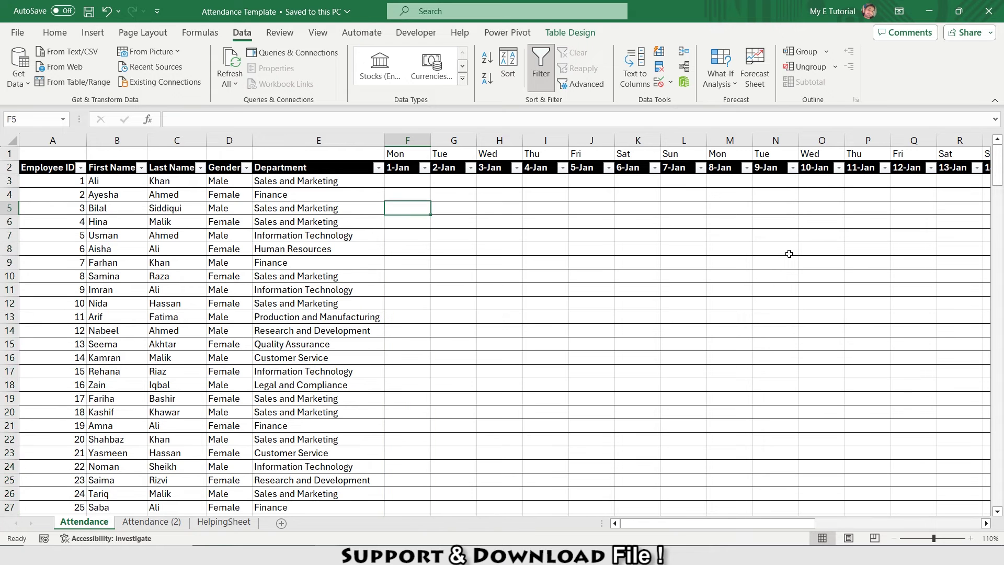
{"action": "key", "text": "ctrl+space"}
{"action": "key", "text": "Right"}
{"action": "key", "text": "Right"}
{"action": "key", "text": "Right"}
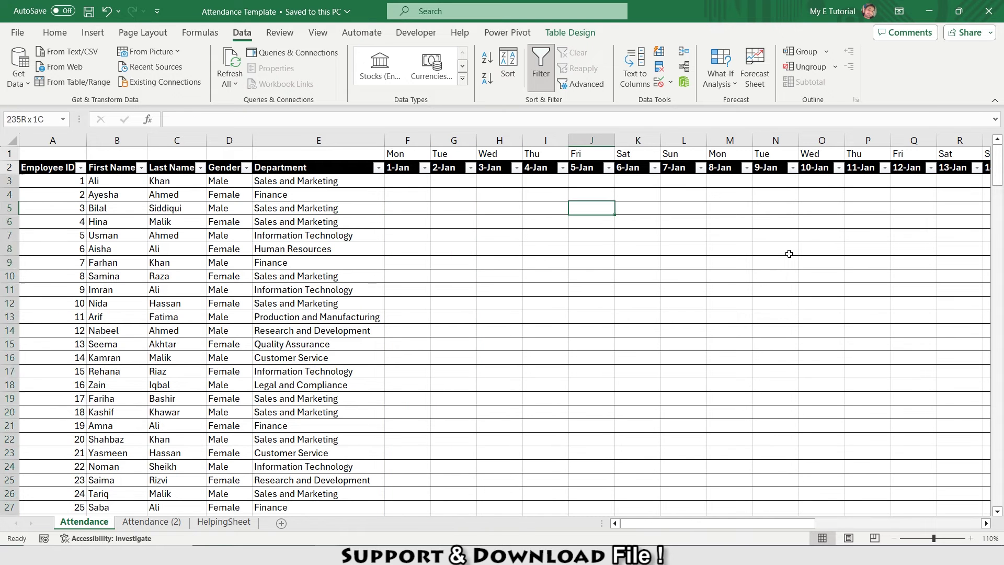
{"action": "key", "text": "Left"}
{"action": "key", "text": "Left"}
{"action": "key", "text": "Left"}
{"action": "key", "text": "Left"}
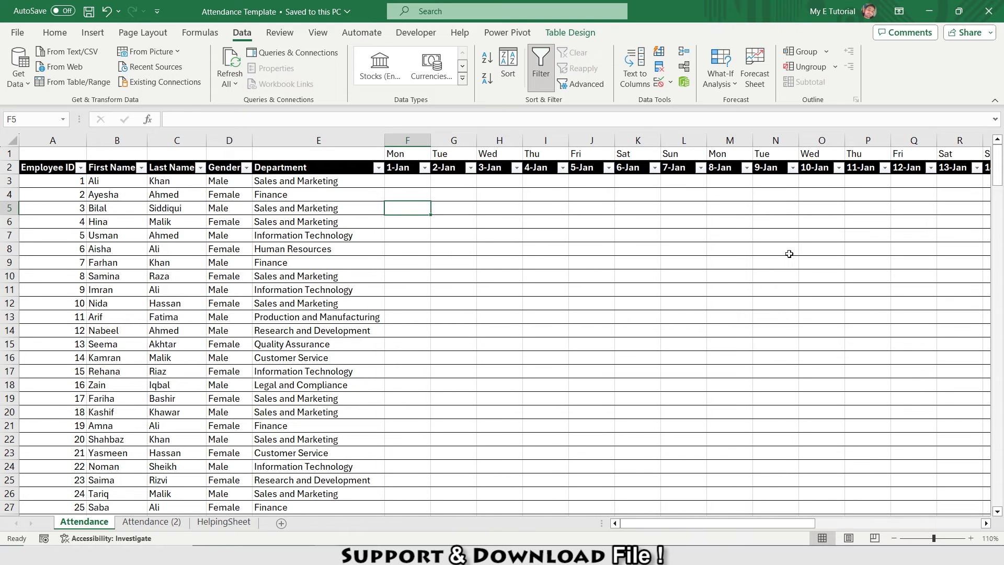
{"action": "key", "text": "ctrl+Page_Down"}
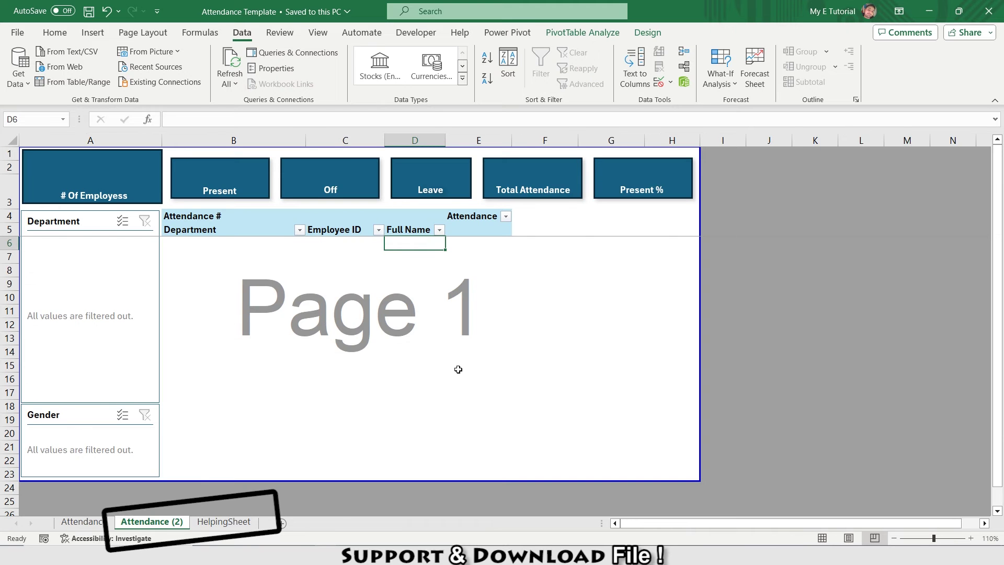
Flip through HelpingSheet and Attendance (2), returning to the Attendance sheet's filled P/Off/L columns.
{"action": "key", "text": "ctrl+Page_Down"}
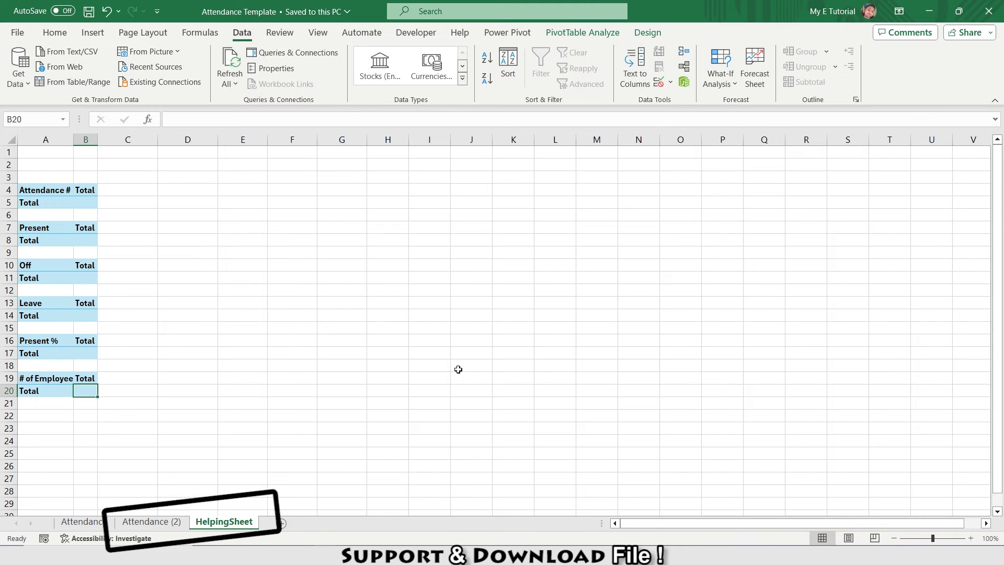
{"action": "key", "text": "ctrl+Page_Up"}
{"action": "key", "text": "ctrl+Page_Up"}
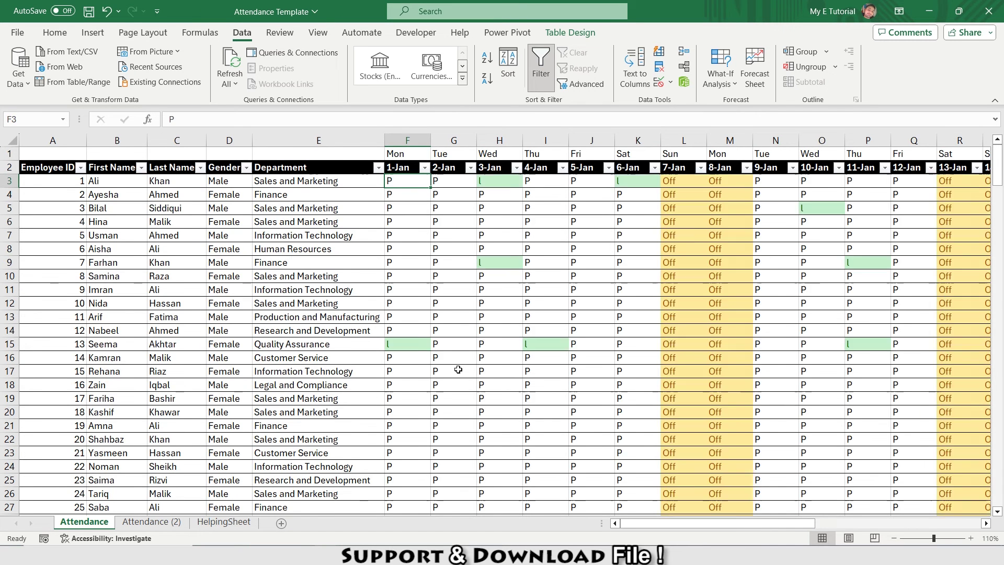
{"action": "key", "text": "ctrl+Right"}
{"action": "key", "text": "ctrl+Left"}
{"action": "key", "text": "Right"}
{"action": "key", "text": "Right"}
{"action": "key", "text": "Right"}
{"action": "key", "text": "ctrl+Page_Down"}
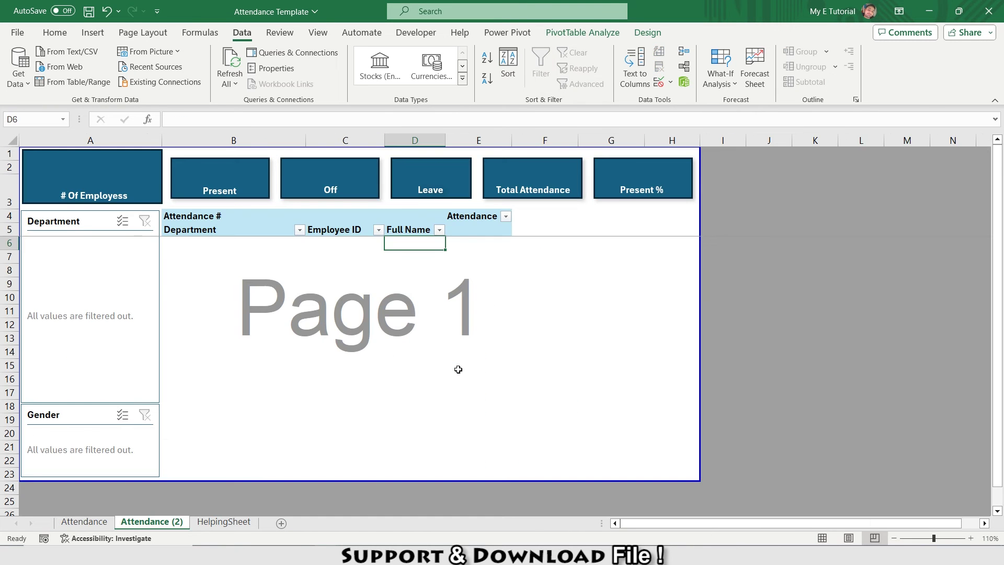
{"action": "key", "text": "ctrl+Page_Up"}
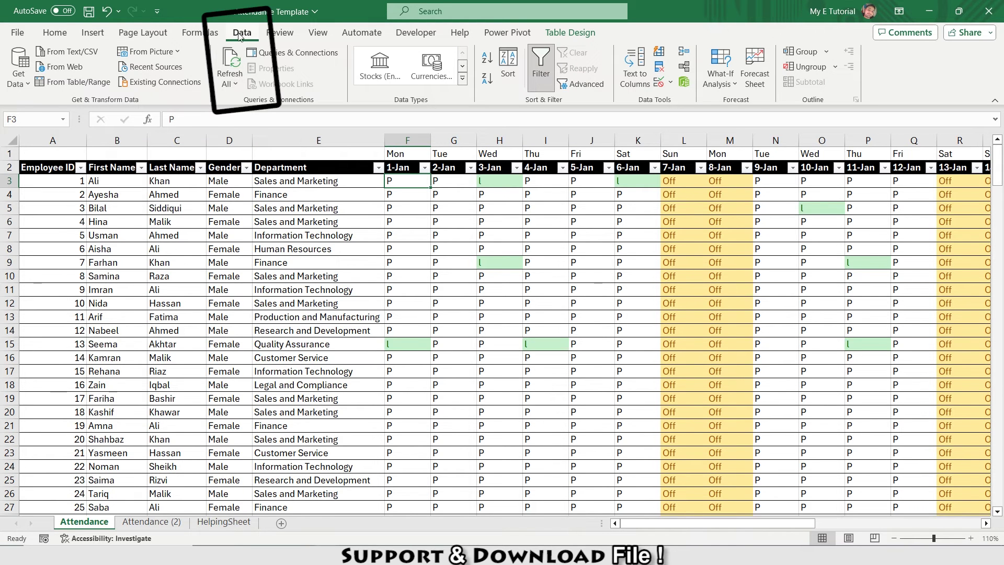
Refresh all data so the dashboard shows 235 employees, 5324 Present, 1880 Off, 81 Leave.
{"action": "left_click", "coordinate": [230, 84]}
{"action": "left_click", "coordinate": [259, 111]}
{"action": "key", "text": "ctrl+Page_Down"}
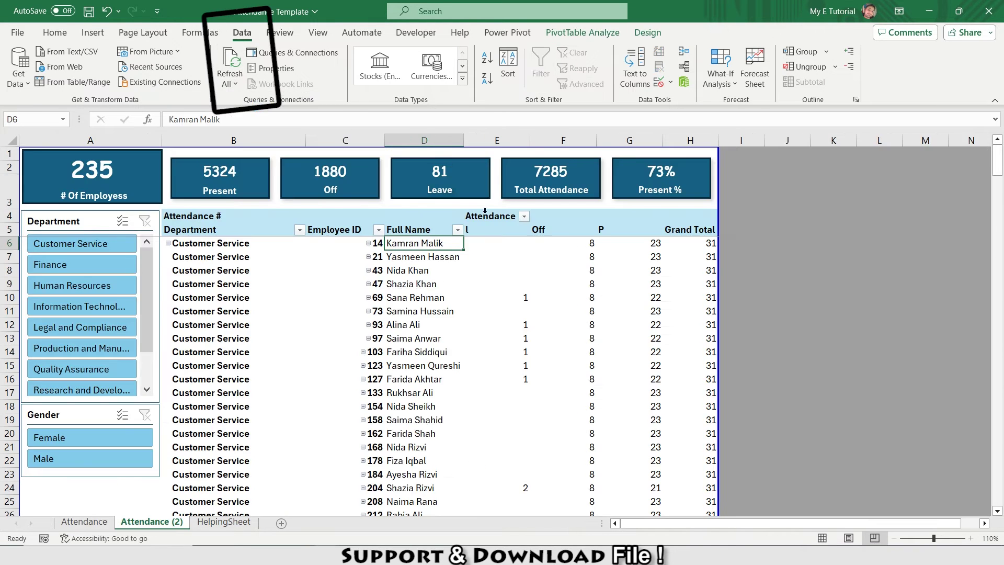
{"action": "key", "text": "Left"}
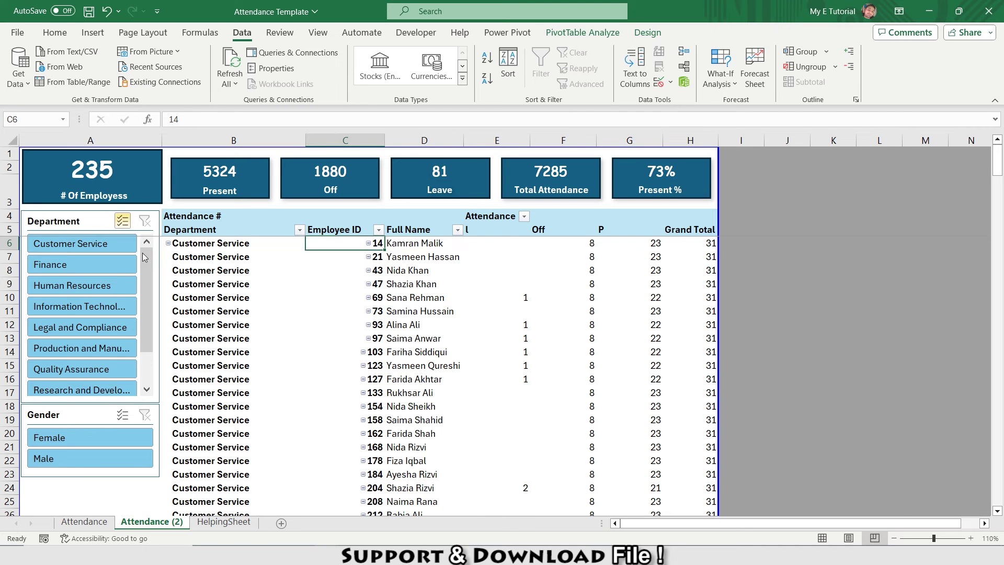
Filter the dashboard by the Customer Service and Human Resources slicers, then clear all filters.
{"action": "left_click", "coordinate": [72, 248]}
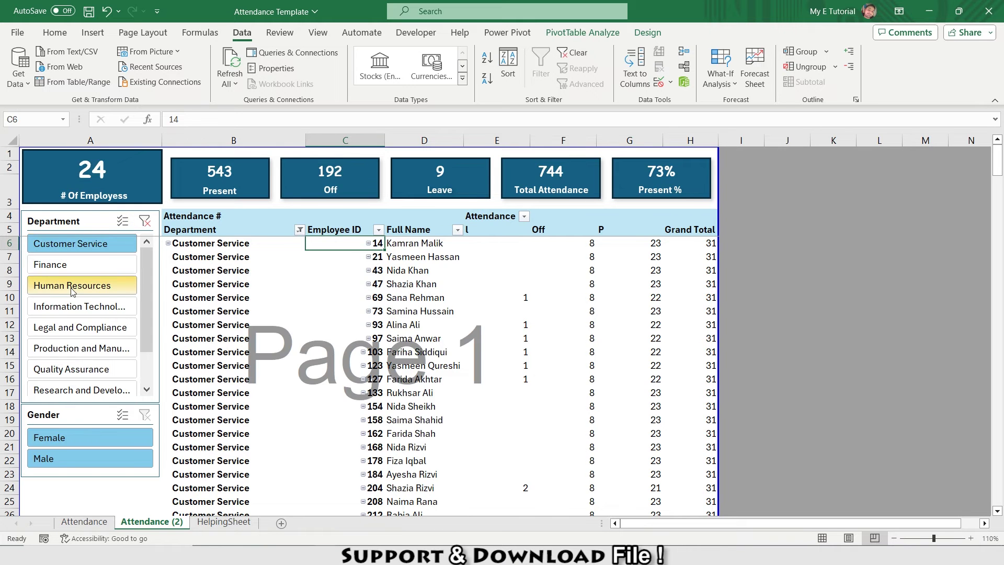
{"action": "left_click", "coordinate": [72, 286]}
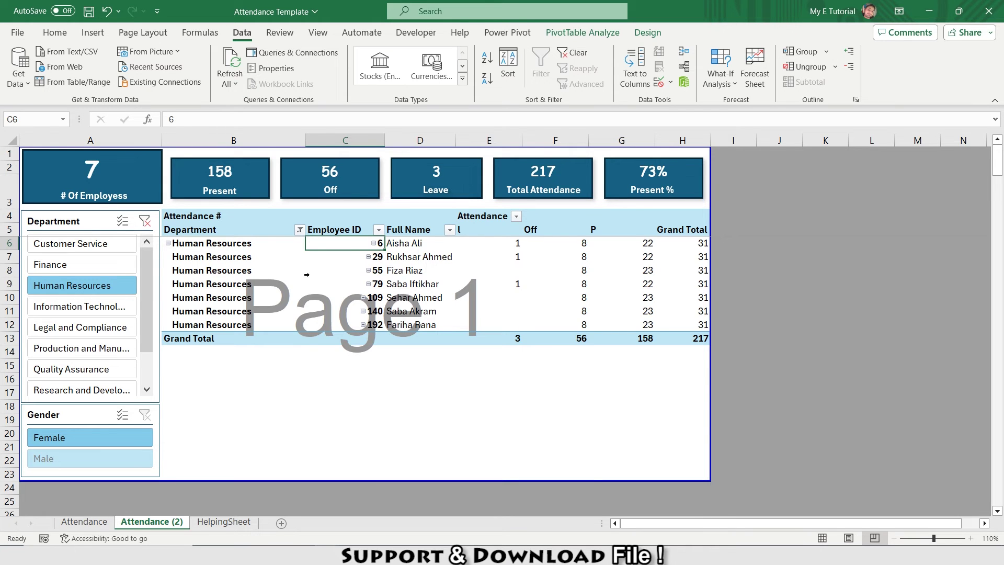
{"action": "key", "text": "alt+a"}
{"action": "key", "text": "c"}
Check the Attendance sheet's 3-Jan column, then open the Power Pivot data model from the dashboard.
{"action": "key", "text": "ctrl+Page_Up"}
{"action": "key", "text": "Right"}
{"action": "key", "text": "Right"}
{"action": "key", "text": "Up"}
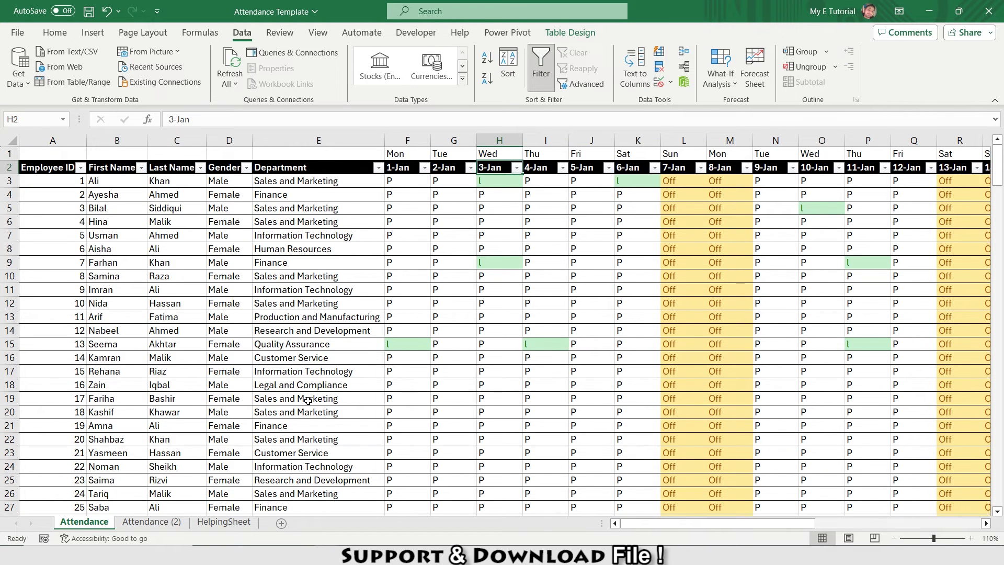
{"action": "key", "text": "ctrl+Page_Down"}
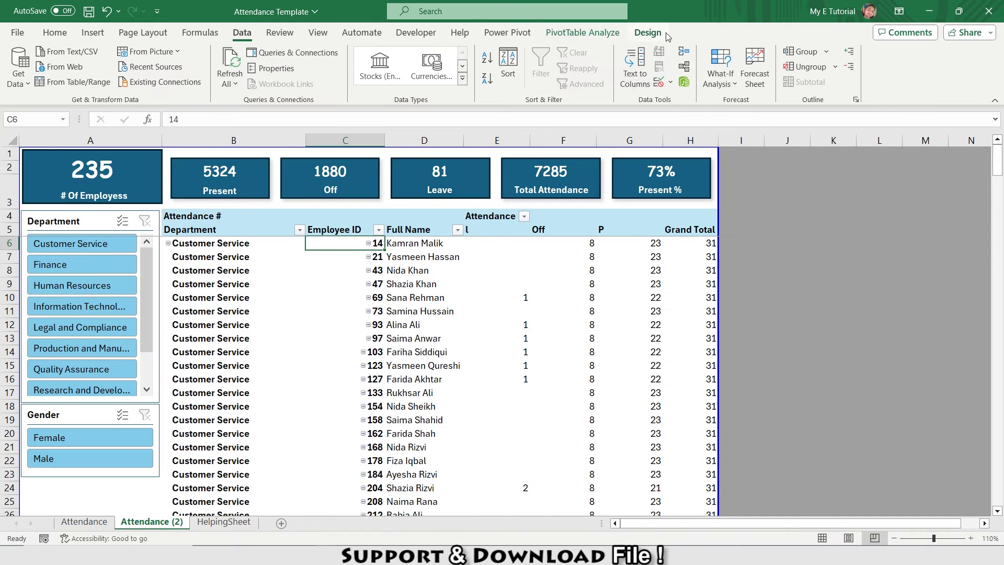
{"action": "left_click", "coordinate": [648, 33]}
{"action": "left_click", "coordinate": [595, 33]}
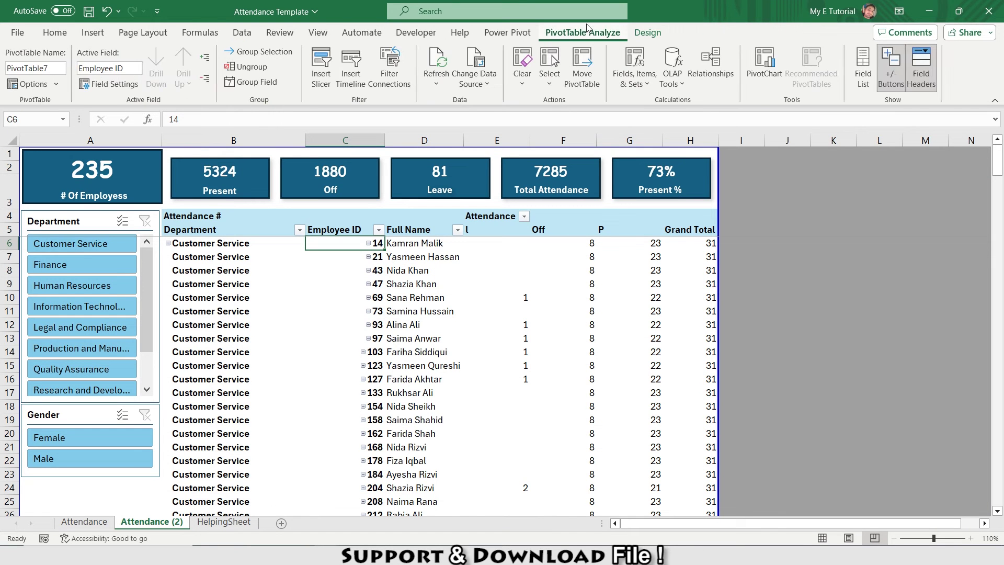
{"action": "left_click", "coordinate": [507, 32]}
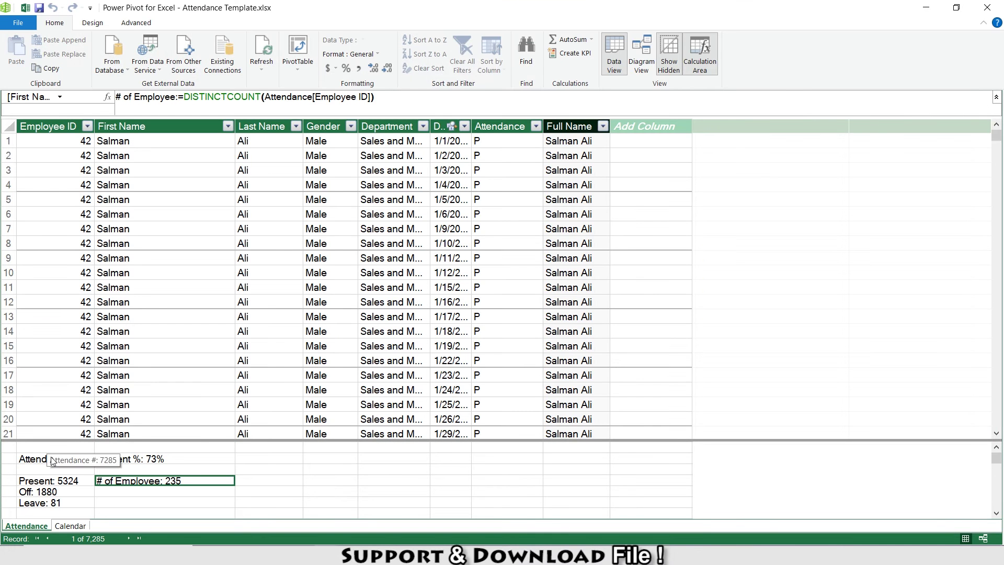
Close the Power Pivot window after reviewing measures like # of Employee.
{"action": "left_click", "coordinate": [987, 7]}
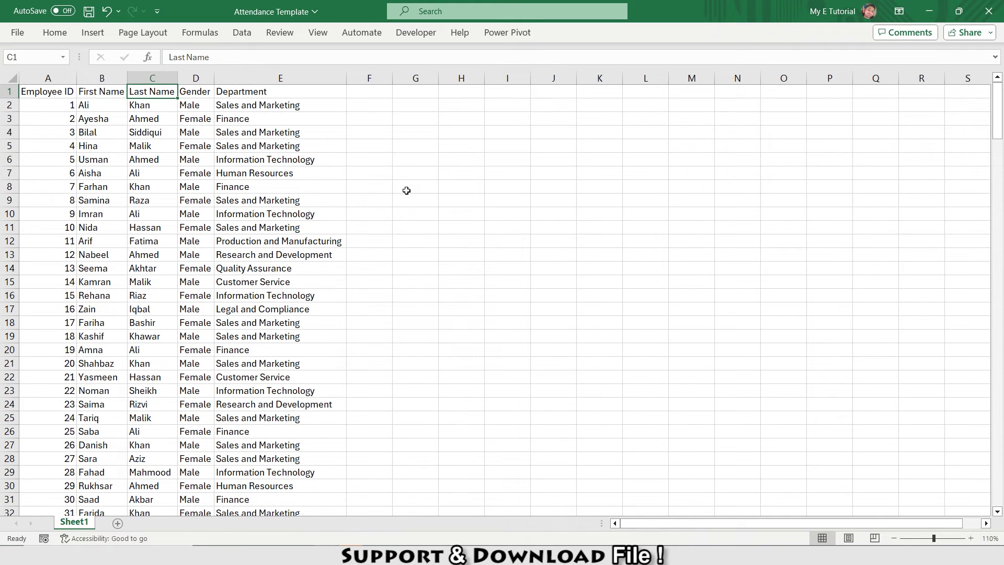
Enter 1-Jan in F1 and the next-day formula =F1+1 in G1.
{"action": "key", "text": "Right"}
{"action": "key", "text": "Right"}
{"action": "key", "text": "Right"}
{"action": "type", "text": "1-Jan"}
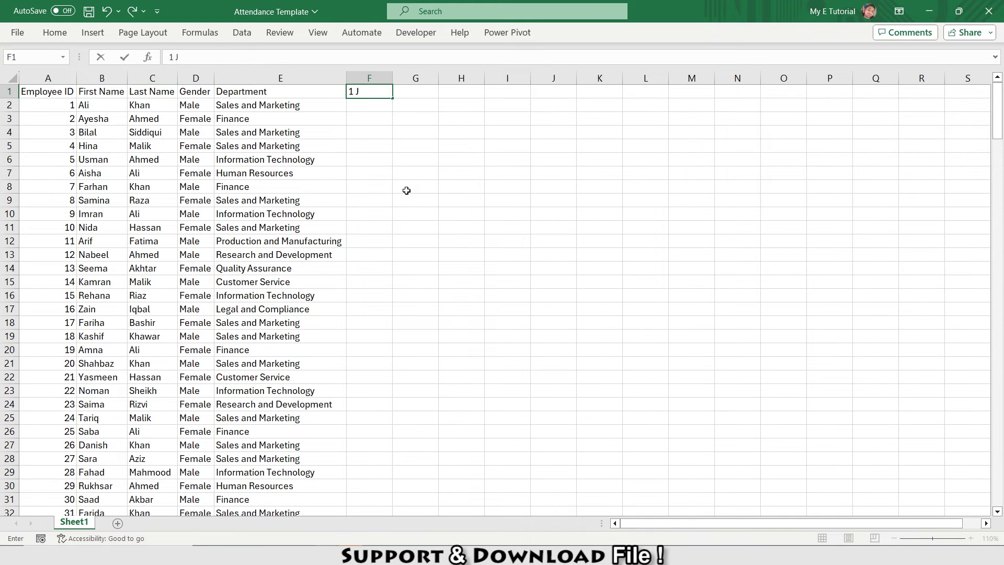
{"action": "key", "text": "Tab"}
{"action": "type", "text": "=F1+1"}
{"action": "key", "text": "ctrl+Return"}
Copy the =F1+1 formula across to AJ1 so headers run through 31-Jan, then begin a table.
{"action": "key", "text": "ctrl+c"}
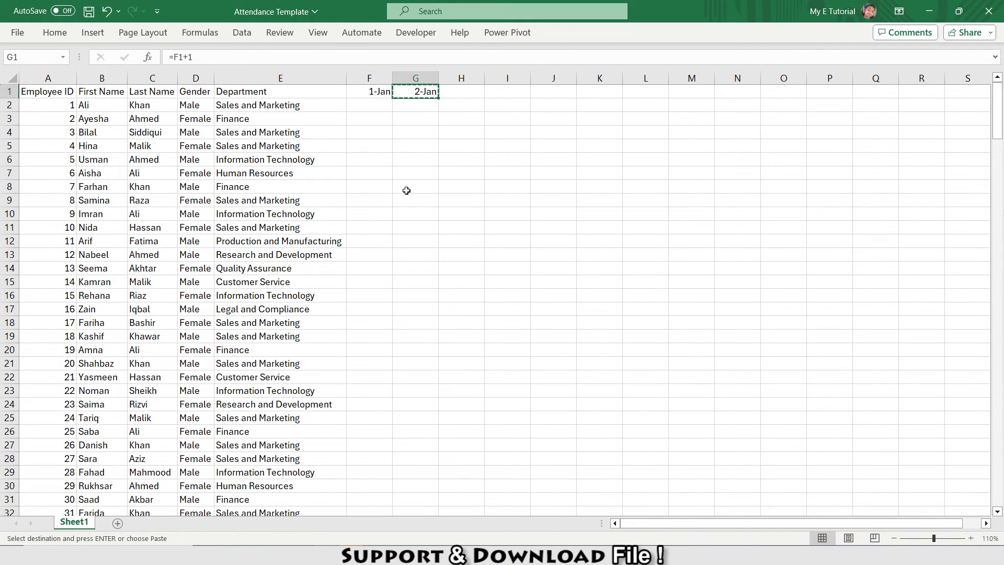
{"action": "key", "text": "Right"}
{"action": "key", "text": "shift+Right"}
{"action": "key", "text": "shift+Right"}
{"action": "key", "text": "shift+Right"}
{"action": "key", "text": "shift+Right"}
{"action": "key", "text": "shift+Right"}
{"action": "key", "text": "shift+Right"}
{"action": "key", "text": "shift+Right"}
{"action": "key", "text": "shift+Right"}
{"action": "key", "text": "shift+Right"}
{"action": "key", "text": "shift+Right"}
{"action": "key", "text": "shift+Right"}
{"action": "key", "text": "shift+Right"}
{"action": "key", "text": "shift+Right"}
{"action": "key", "text": "shift+Right"}
{"action": "key", "text": "shift+Right"}
{"action": "key", "text": "shift+Right"}
{"action": "key", "text": "shift+Right"}
{"action": "key", "text": "shift+Right"}
{"action": "key", "text": "shift+Right"}
{"action": "key", "text": "shift+Right"}
{"action": "key", "text": "ctrl+v"}
{"action": "key", "text": "ctrl+Right"}
{"action": "key", "text": "shift+Right"}
{"action": "key", "text": "shift+Right"}
{"action": "key", "text": "shift+Right"}
{"action": "key", "text": "shift+Right"}
{"action": "key", "text": "shift+Right"}
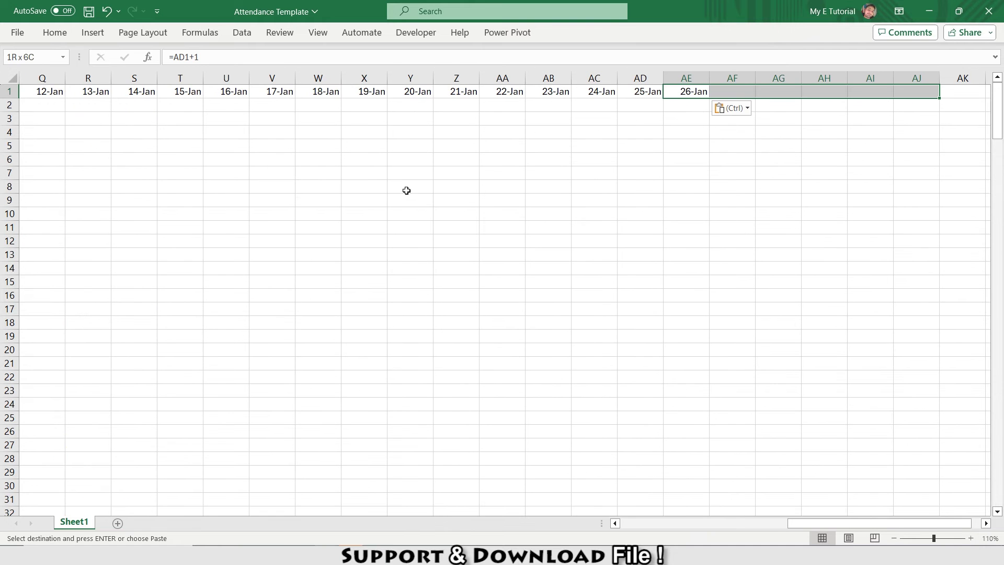
{"action": "key", "text": "Return"}
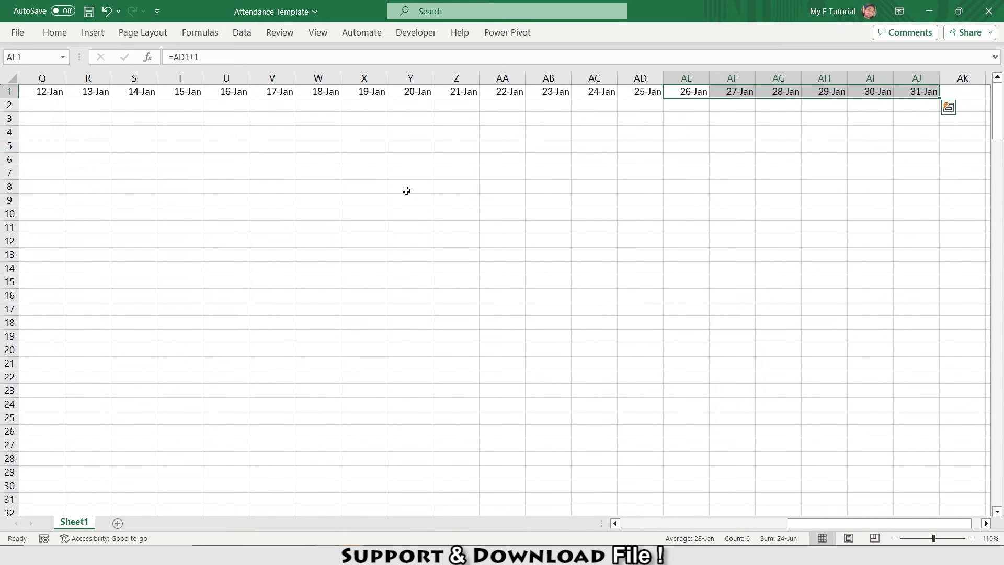
{"action": "key", "text": "ctrl+Left"}
{"action": "key", "text": "ctrl+t"}
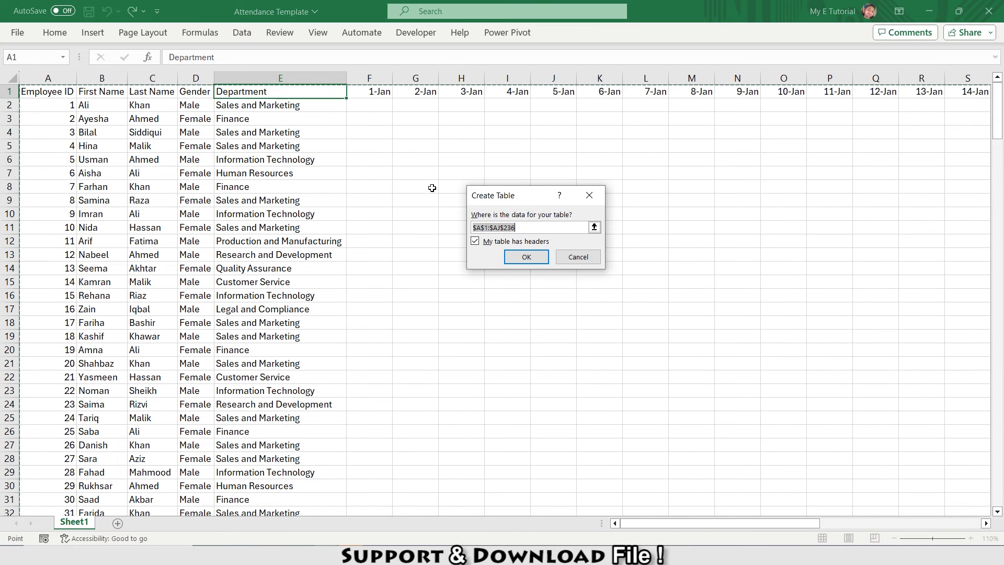
Create the table from A1:AJ236 with headers and fill P down the 1-Jan column.
{"action": "left_click", "coordinate": [520, 258]}
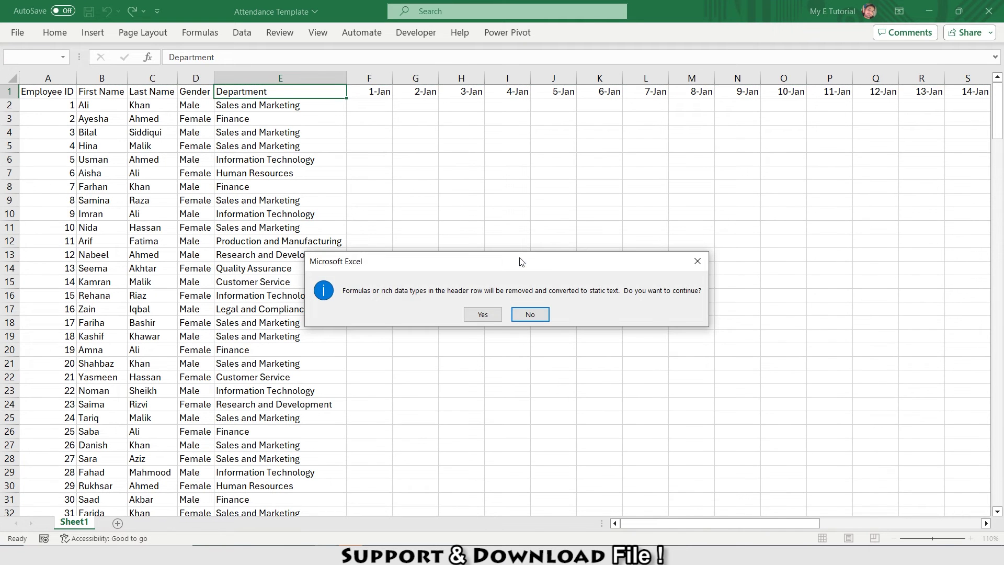
{"action": "left_click", "coordinate": [482, 314]}
{"action": "key", "text": "Right"}
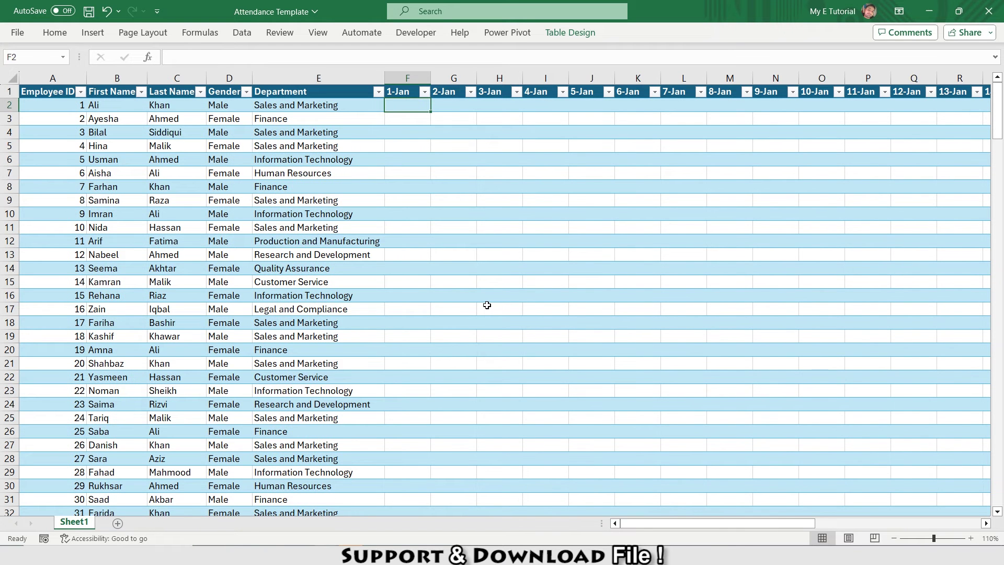
{"action": "type", "text": "P"}
{"action": "key", "text": "Return"}
{"action": "key", "text": "ctrl+e"}
{"action": "key", "text": "Up"}
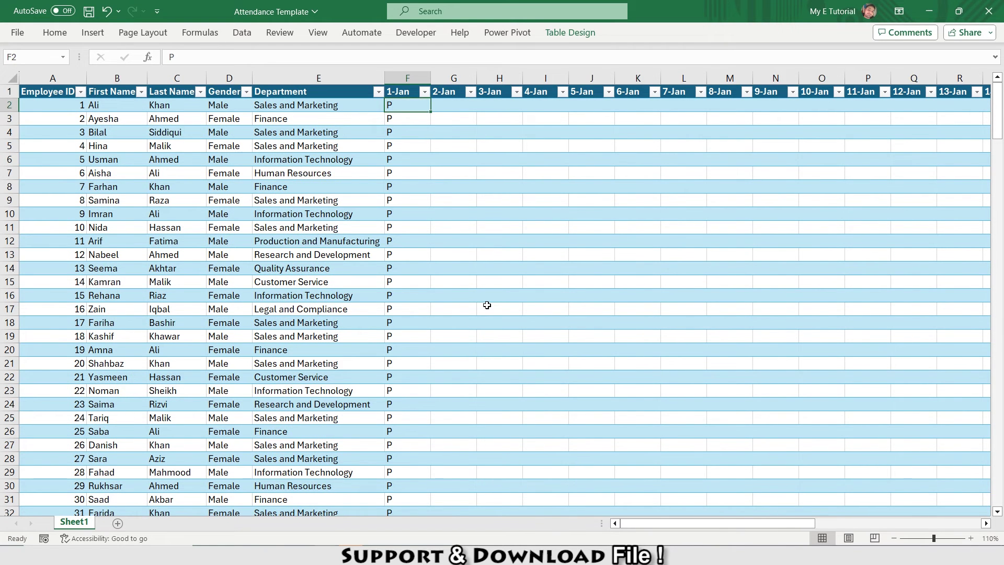
{"action": "key", "text": "Down"}
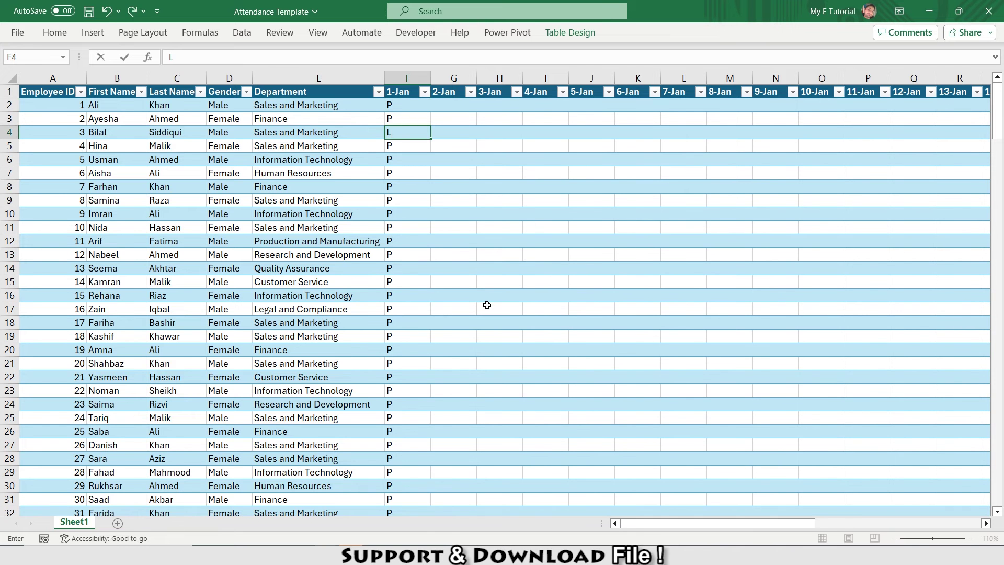
{"action": "key", "text": "Up"}
{"action": "key", "text": "Up"}
{"action": "key", "text": "ctrl+Up"}
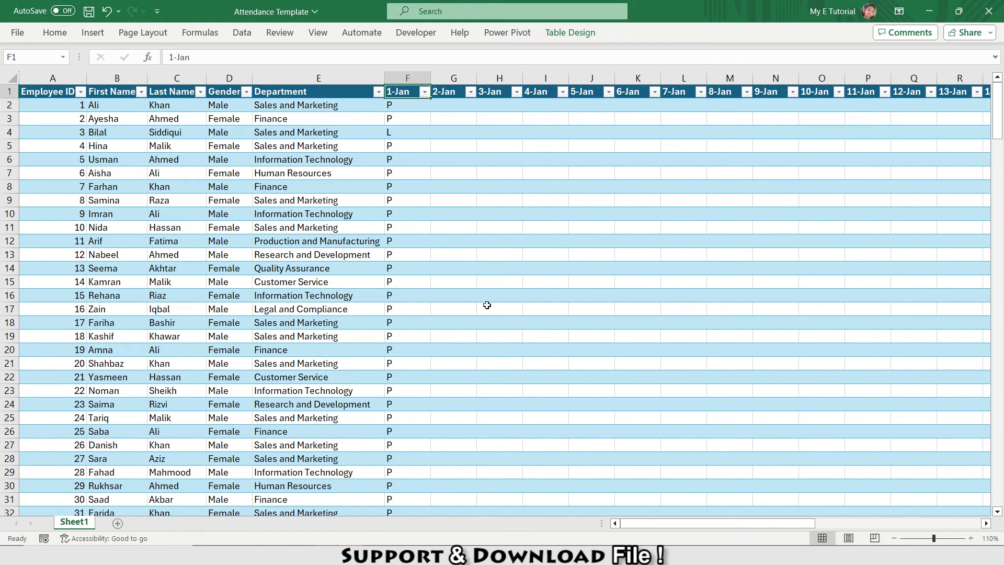
Paste the attendance codes into F2 and confirm they reach 31-Jan and the last employee row.
{"action": "key", "text": "Down"}
{"action": "key", "text": "ctrl+v"}
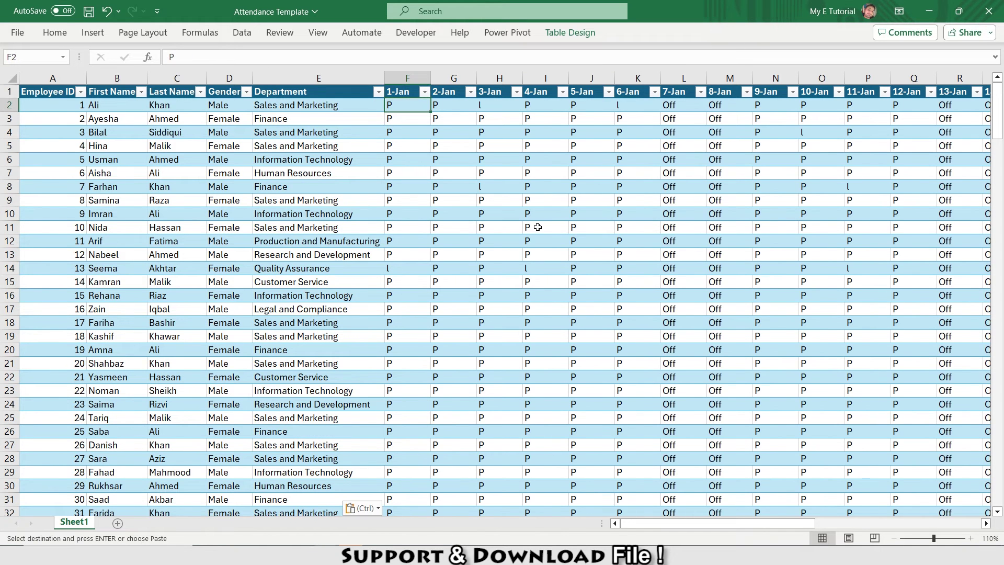
{"action": "key", "text": "ctrl+Right"}
{"action": "key", "text": "Left"}
{"action": "key", "text": "Left"}
{"action": "key", "text": "Down"}
{"action": "key", "text": "Left"}
{"action": "key", "text": "Left"}
{"action": "key", "text": "Left"}
{"action": "key", "text": "ctrl+Left"}
{"action": "key", "text": "Right"}
{"action": "key", "text": "ctrl+Down"}
{"action": "key", "text": "Right"}
{"action": "key", "text": "Right"}
{"action": "key", "text": "ctrl+Left"}
{"action": "key", "text": "ctrl+Up"}
{"action": "key", "text": "Down"}
{"action": "key", "text": "Right"}
{"action": "key", "text": "Right"}
{"action": "key", "text": "Right"}
{"action": "key", "text": "Right"}
{"action": "key", "text": "Right"}
{"action": "key", "text": "Right"}
Apply a light table style with a black header and insert a blank row above the table.
{"action": "left_click", "coordinate": [569, 34]}
{"action": "left_click", "coordinate": [905, 79]}
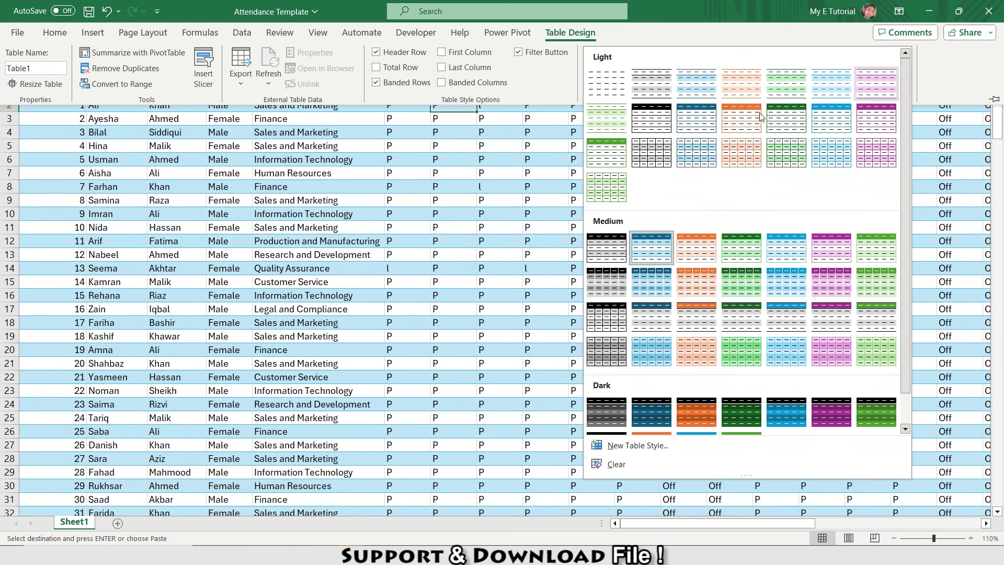
{"action": "left_click", "coordinate": [659, 118]}
{"action": "key", "text": "Up"}
{"action": "key", "text": "Left"}
{"action": "key", "text": "shift+space"}
{"action": "key", "text": "ctrl+shift+plus"}
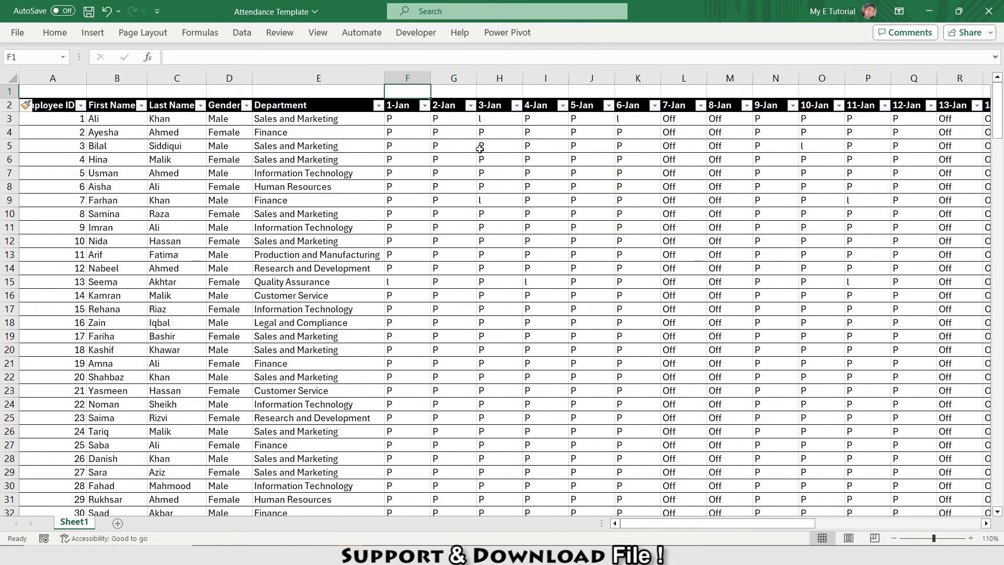
Fill F1:AJ1 with =TEXT(F2,"DDD") to show each date's weekday name.
{"action": "key", "text": "shift+Right"}
{"action": "key", "text": "shift+Right"}
{"action": "key", "text": "shift+Right"}
{"action": "key", "text": "shift+Right"}
{"action": "key", "text": "shift+Right"}
{"action": "key", "text": "shift+Right"}
{"action": "key", "text": "shift+Right"}
{"action": "key", "text": "shift+Right"}
{"action": "key", "text": "shift+Right"}
{"action": "key", "text": "shift+Right"}
{"action": "key", "text": "shift+Right"}
{"action": "key", "text": "shift+Right"}
{"action": "key", "text": "shift+Right"}
{"action": "key", "text": "shift+Right"}
{"action": "key", "text": "shift+Right"}
{"action": "key", "text": "shift+Right"}
{"action": "key", "text": "shift+Right"}
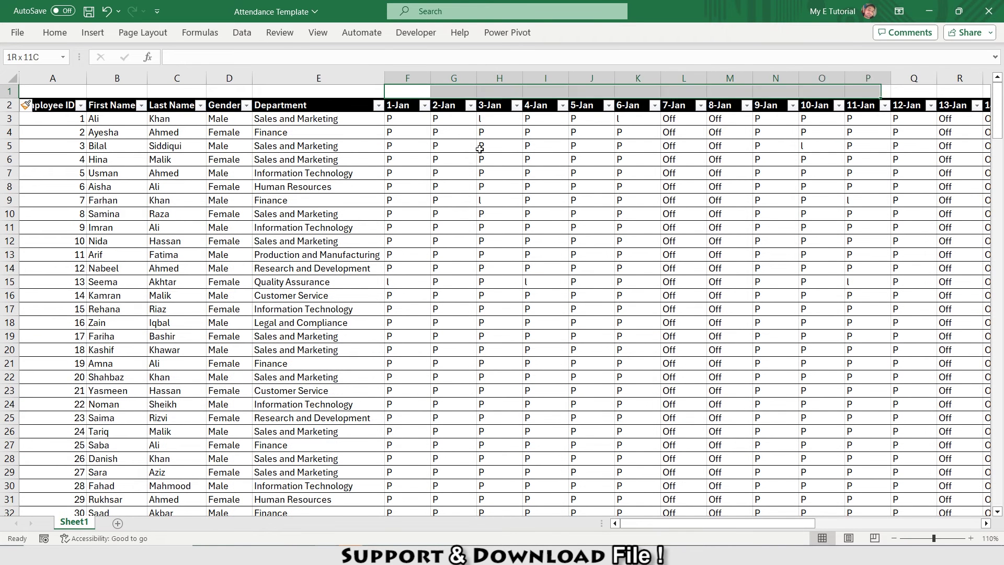
{"action": "key", "text": "shift+Right"}
{"action": "key", "text": "shift+Right"}
{"action": "key", "text": "shift+Right"}
{"action": "key", "text": "shift+Right"}
{"action": "key", "text": "shift+Right"}
{"action": "key", "text": "shift+Right"}
{"action": "key", "text": "shift+Right"}
{"action": "key", "text": "shift+Right"}
{"action": "key", "text": "shift+Right"}
{"action": "key", "text": "shift+Right"}
{"action": "key", "text": "shift+Right"}
{"action": "key", "text": "shift+Right"}
{"action": "key", "text": "shift+Right"}
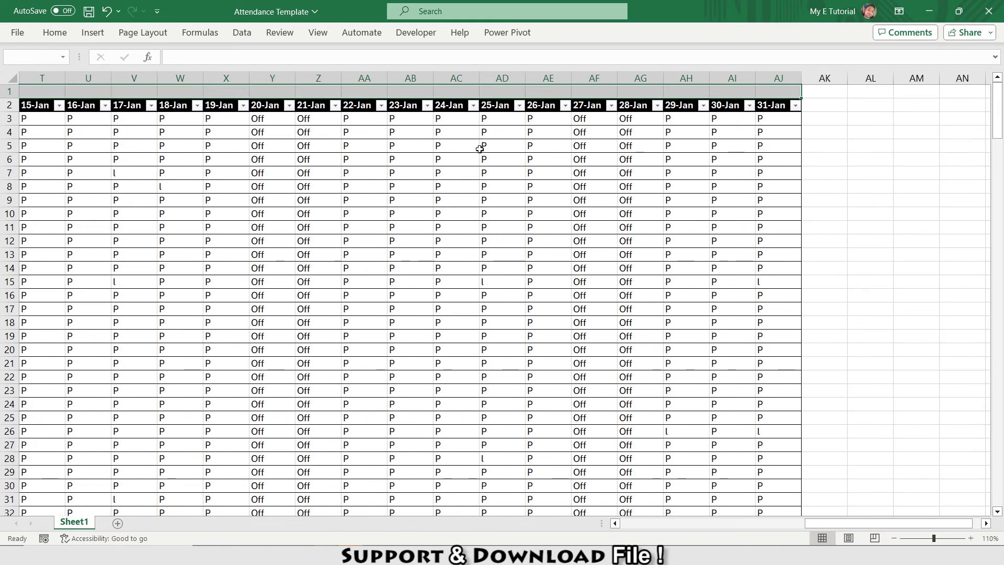
{"action": "type", "text": "=TEXT("}
{"action": "key", "text": "Down"}
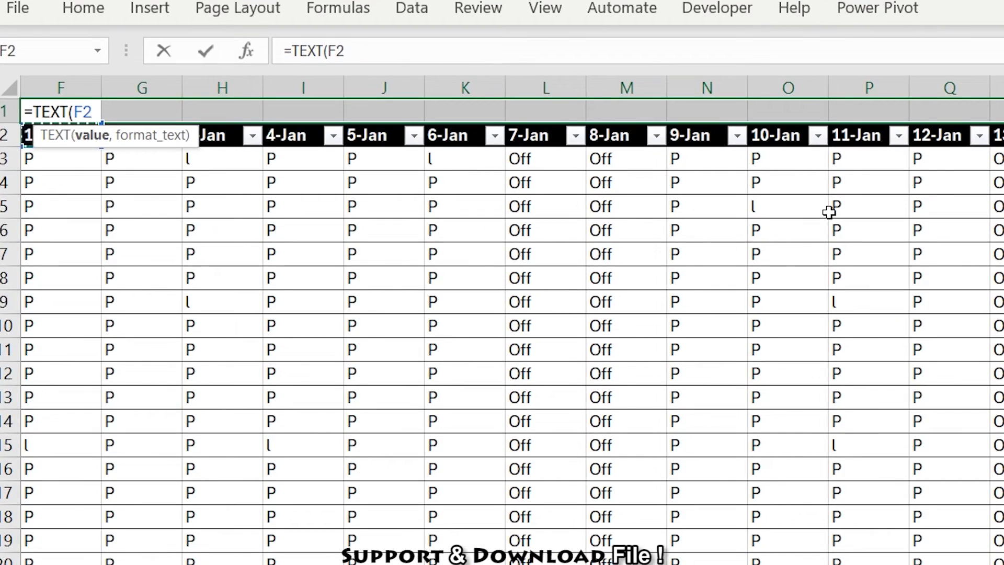
{"action": "type", "text": ",\""}
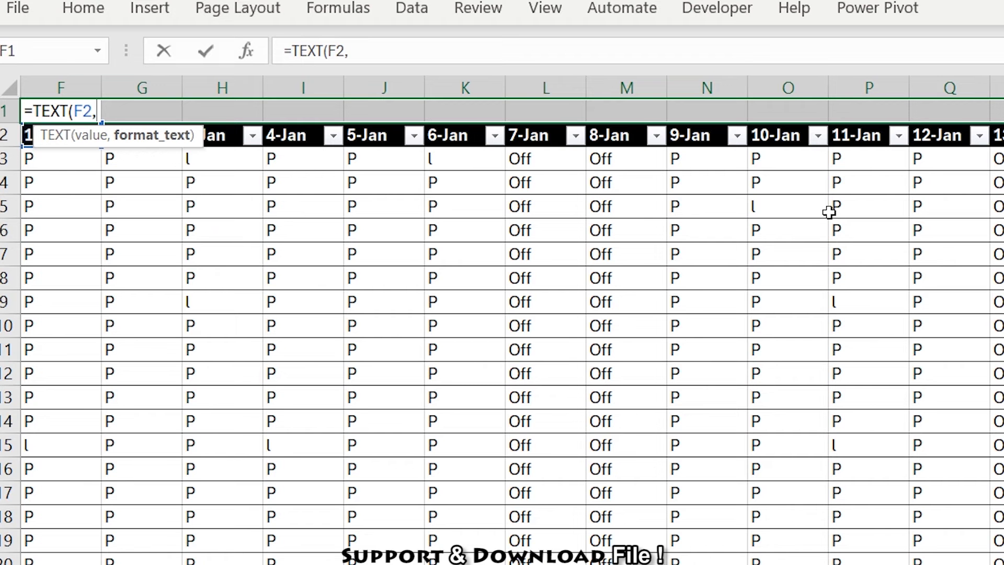
{"action": "type", "text": "DDD\""}
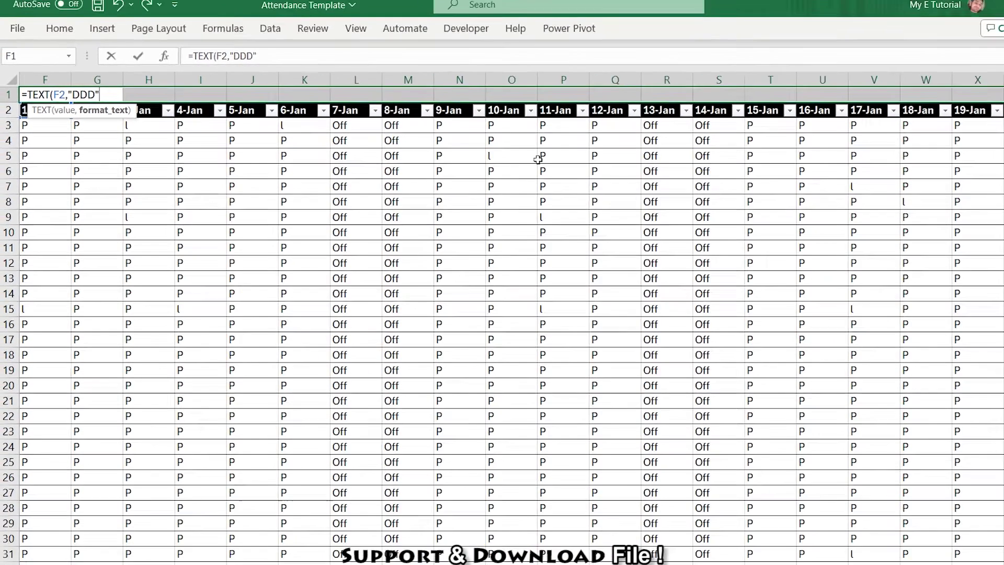
{"action": "key", "text": "ctrl+Return"}
Select all employees' daily attendance cells from F3 through AJ237.
{"action": "key", "text": "Down"}
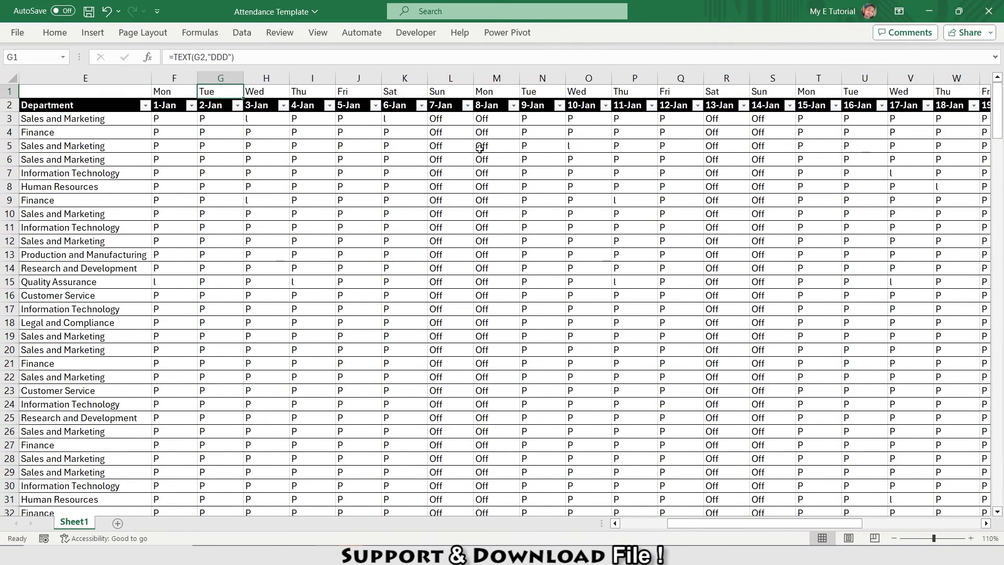
{"action": "key", "text": "ctrl+Left"}
{"action": "key", "text": "Down"}
{"action": "key", "text": "Right"}
{"action": "key", "text": "Right"}
{"action": "key", "text": "Right"}
{"action": "key", "text": "Right"}
{"action": "key", "text": "Right"}
{"action": "key", "text": "ctrl+shift+Right"}
{"action": "key", "text": "ctrl+shift+Down"}
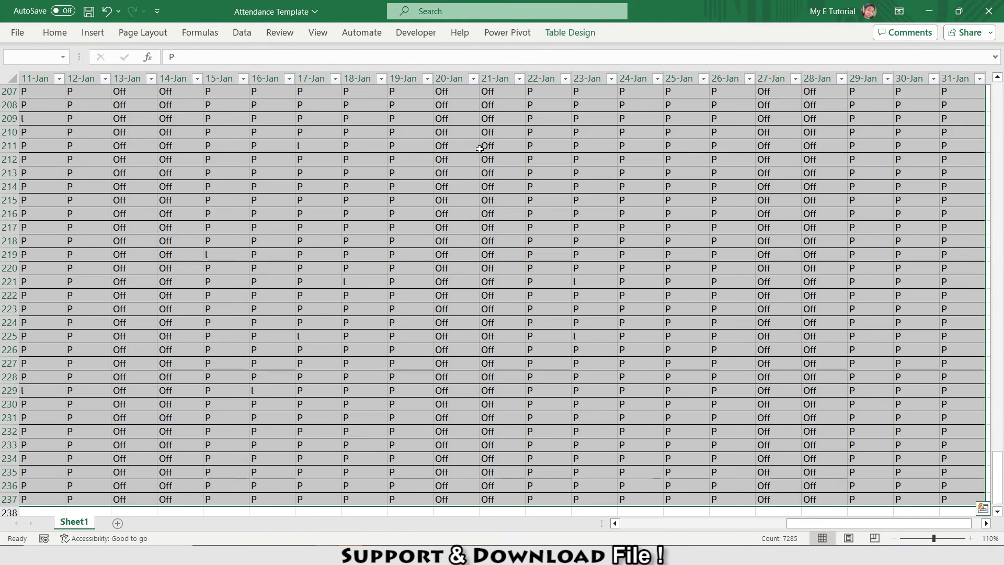
Add an Equal To highlight rule shading Off cells yellow.
{"action": "left_click", "coordinate": [55, 33]}
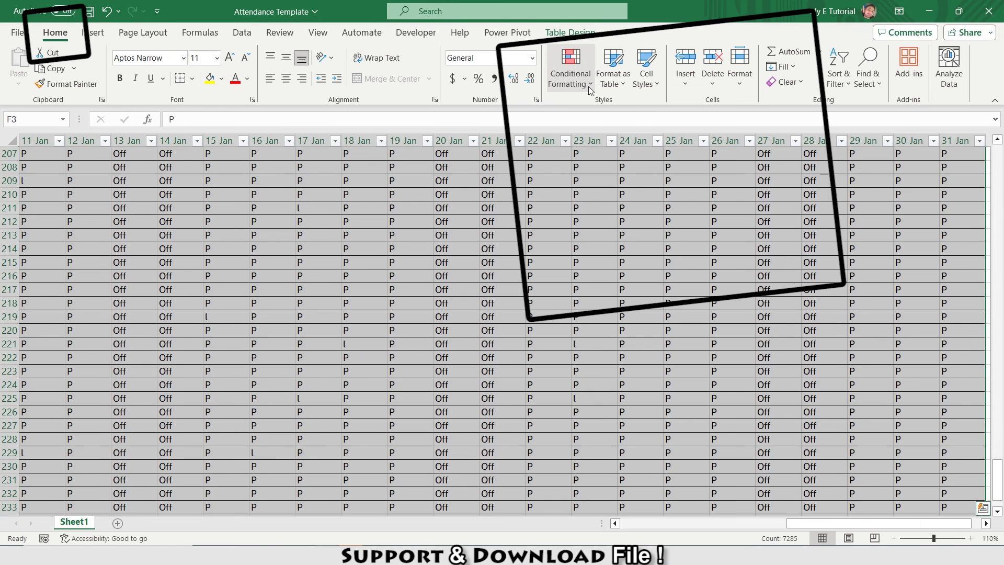
{"action": "left_click", "coordinate": [589, 86]}
{"action": "mouse_move", "coordinate": [627, 111]}
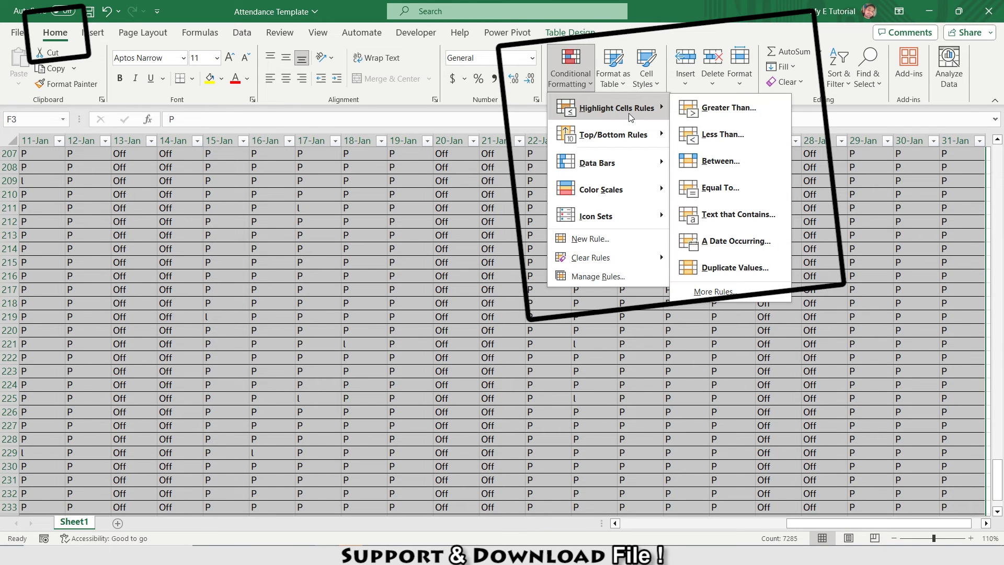
{"action": "left_click", "coordinate": [721, 190]}
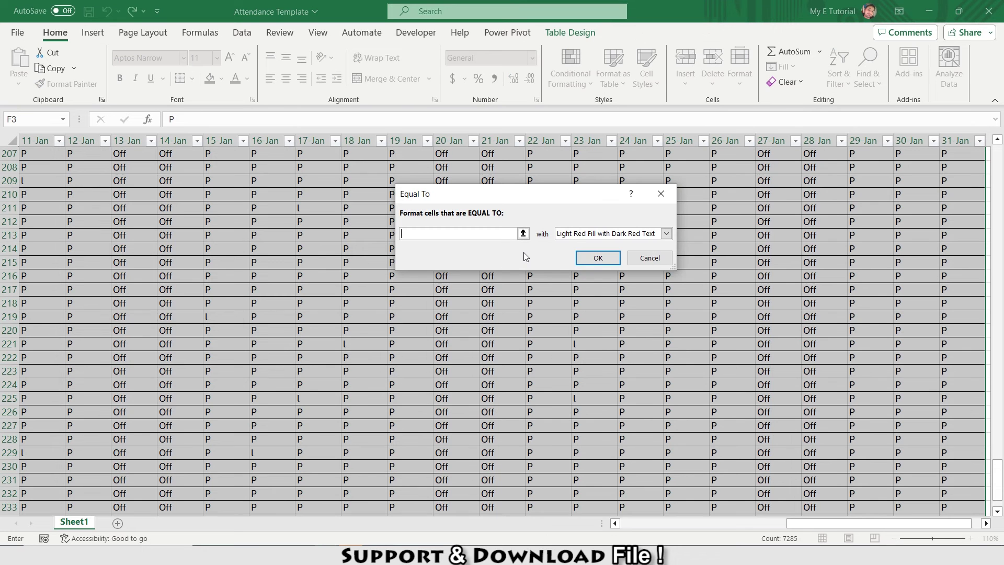
{"action": "type", "text": "Off"}
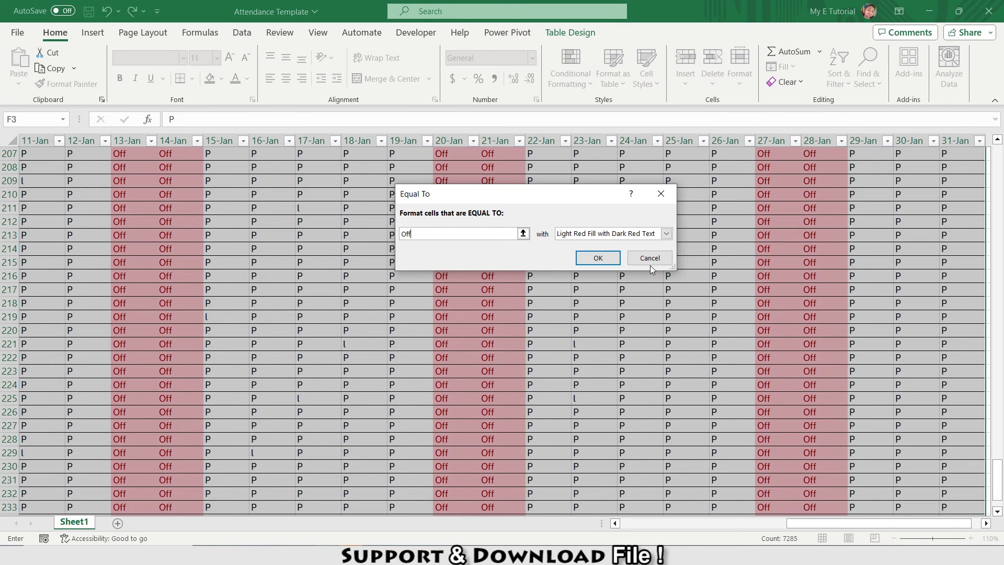
{"action": "left_click", "coordinate": [666, 233]}
{"action": "left_click", "coordinate": [602, 251]}
{"action": "left_click", "coordinate": [598, 258]}
Add a second Equal To rule shading L (leave) cells green.
{"action": "left_click", "coordinate": [582, 90]}
{"action": "mouse_move", "coordinate": [617, 108]}
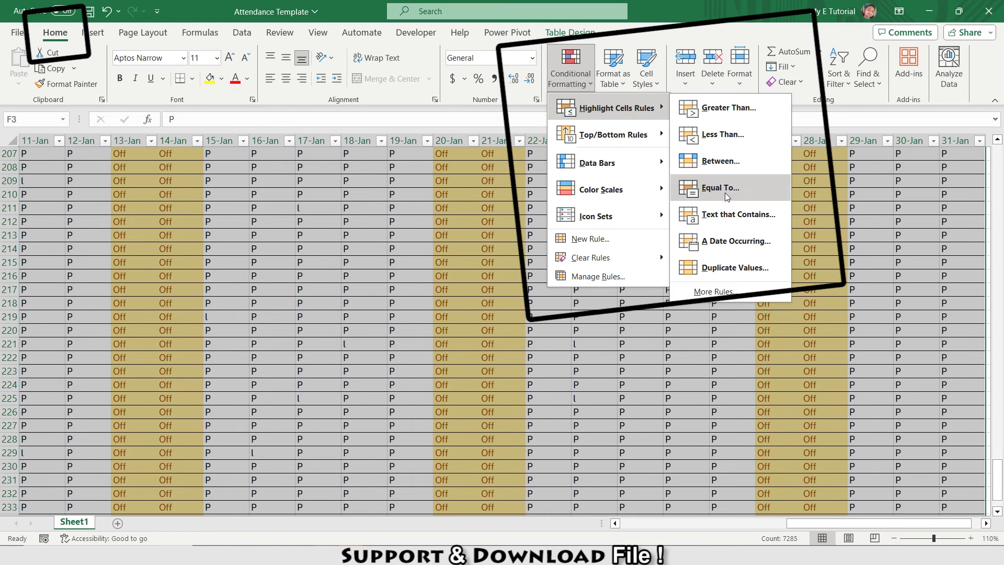
{"action": "left_click", "coordinate": [716, 190]}
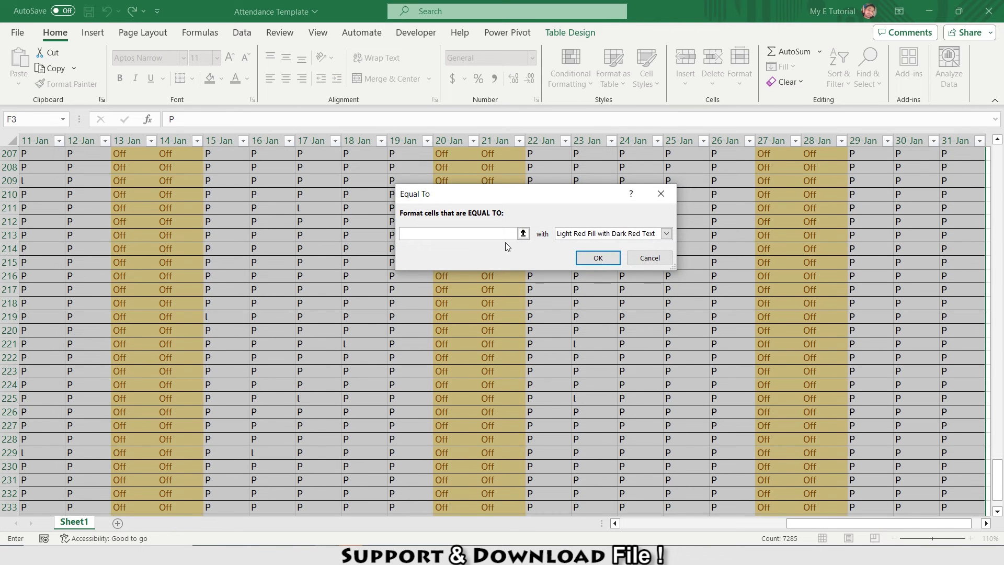
{"action": "type", "text": "L"}
{"action": "left_click", "coordinate": [664, 235]}
{"action": "left_click", "coordinate": [603, 263]}
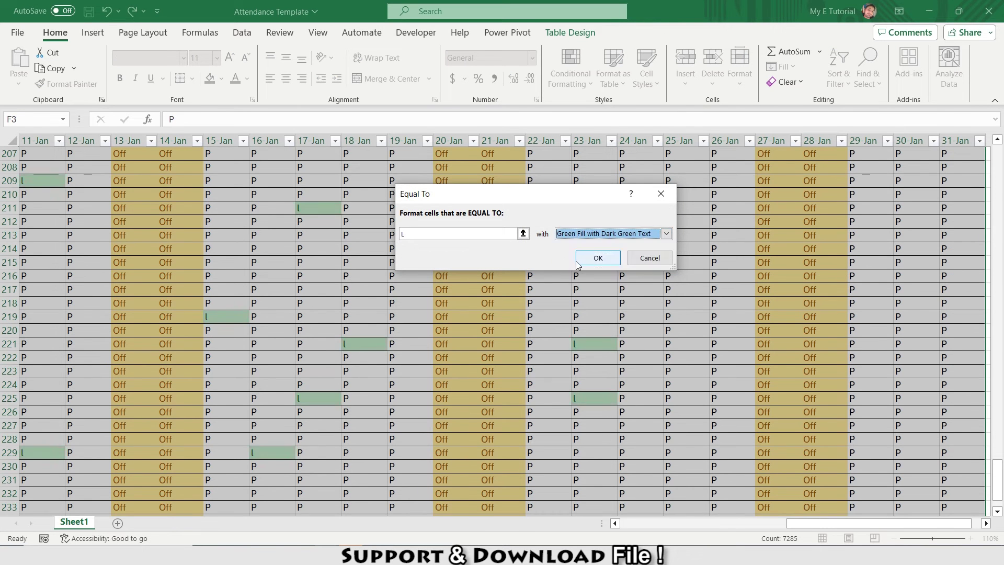
{"action": "left_click", "coordinate": [598, 258]}
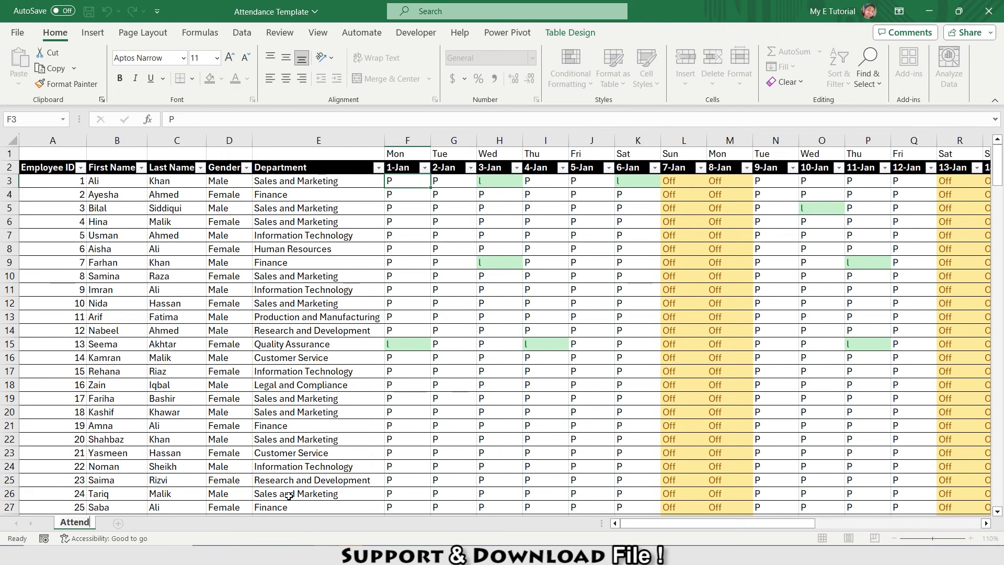
Rename the table from Table1 to Attendance in the Table Name box.
{"action": "left_click", "coordinate": [570, 35]}
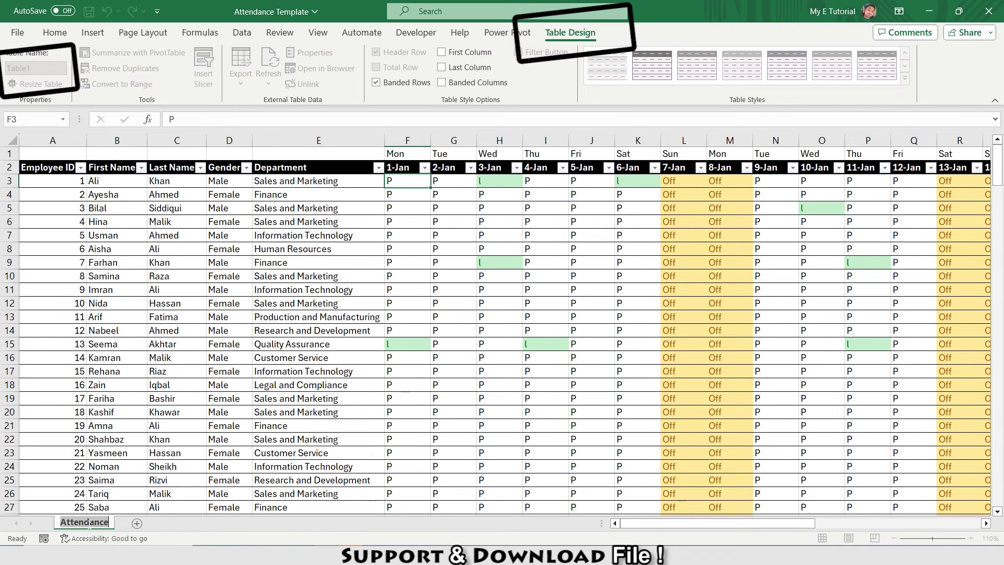
{"action": "left_click", "coordinate": [292, 304]}
{"action": "left_click", "coordinate": [36, 68]}
{"action": "type", "text": "Attendance"}
{"action": "left_click", "coordinate": [387, 236]}
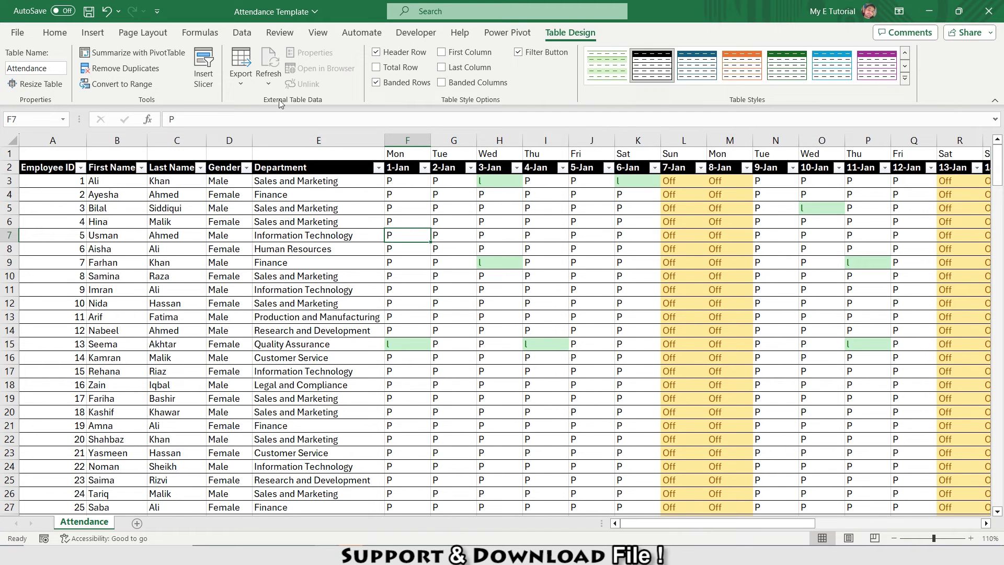
{"action": "left_click", "coordinate": [241, 32]}
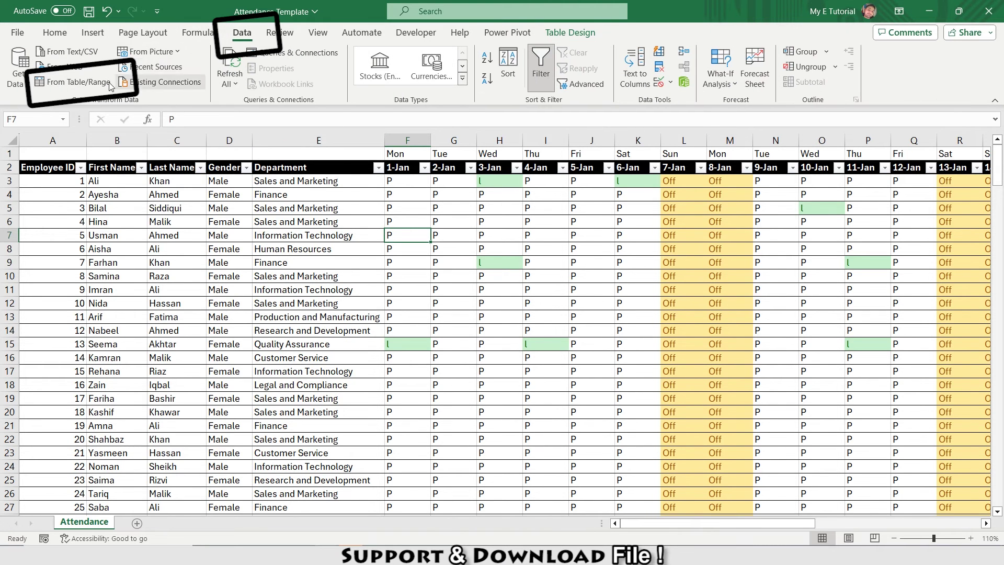
Load the Attendance table into Power Query and unpivot all columns except Employee ID through Department.
{"action": "left_click", "coordinate": [65, 83]}
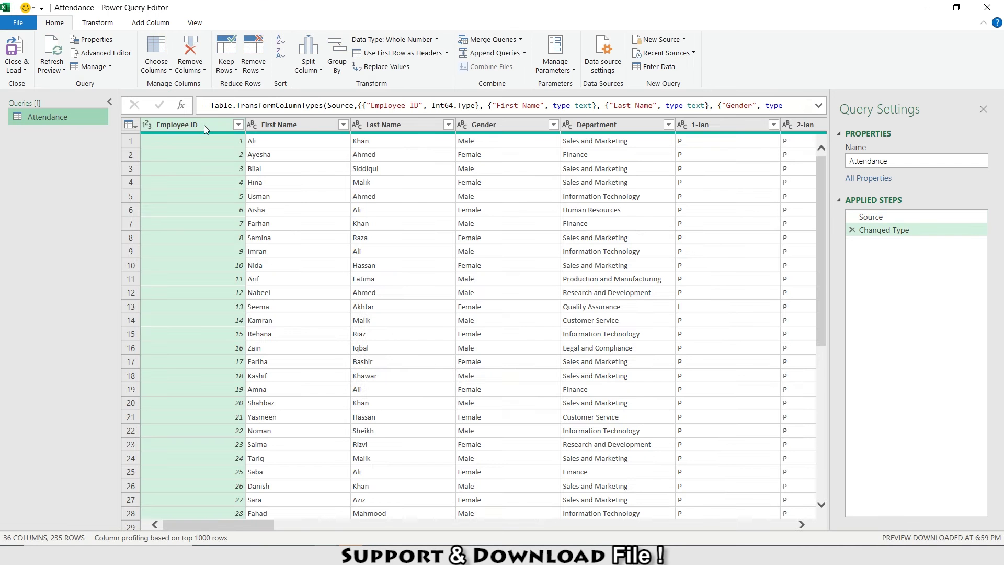
{"action": "left_click", "coordinate": [204, 124]}
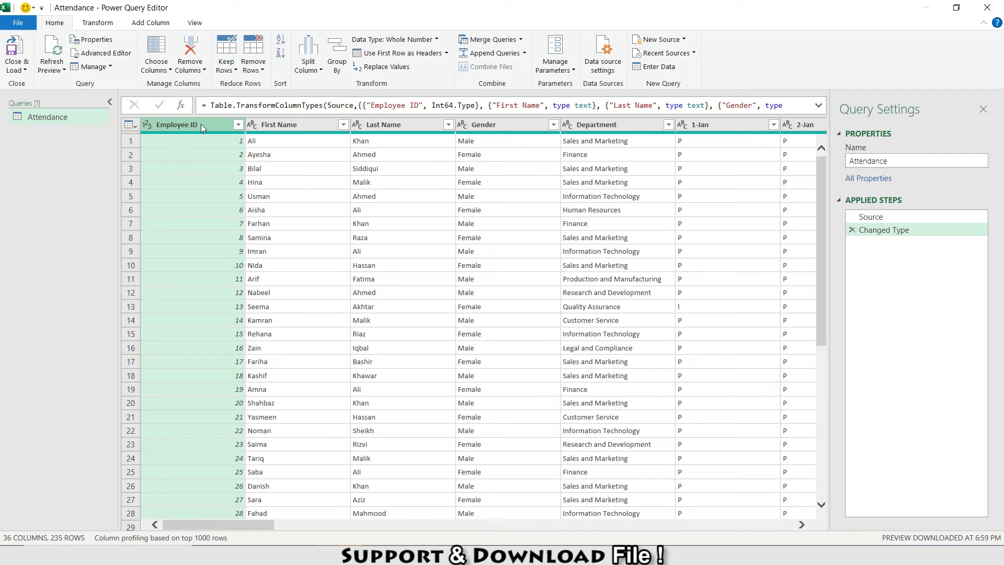
{"action": "mouse_move", "coordinate": [207, 135]}
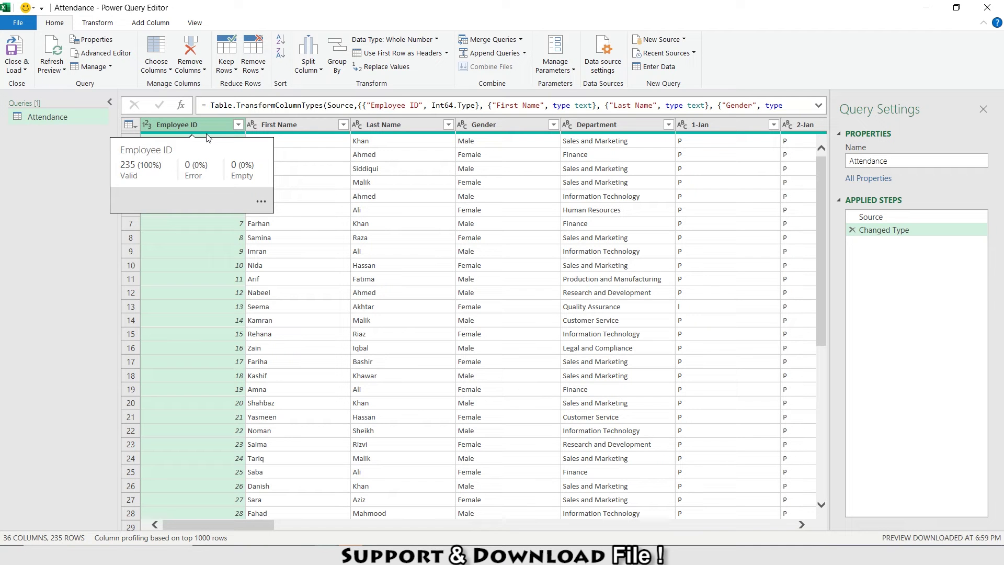
{"action": "key", "text": "shift+Right"}
{"action": "key", "text": "shift+Right"}
{"action": "key", "text": "shift+Right"}
{"action": "key", "text": "shift+Right"}
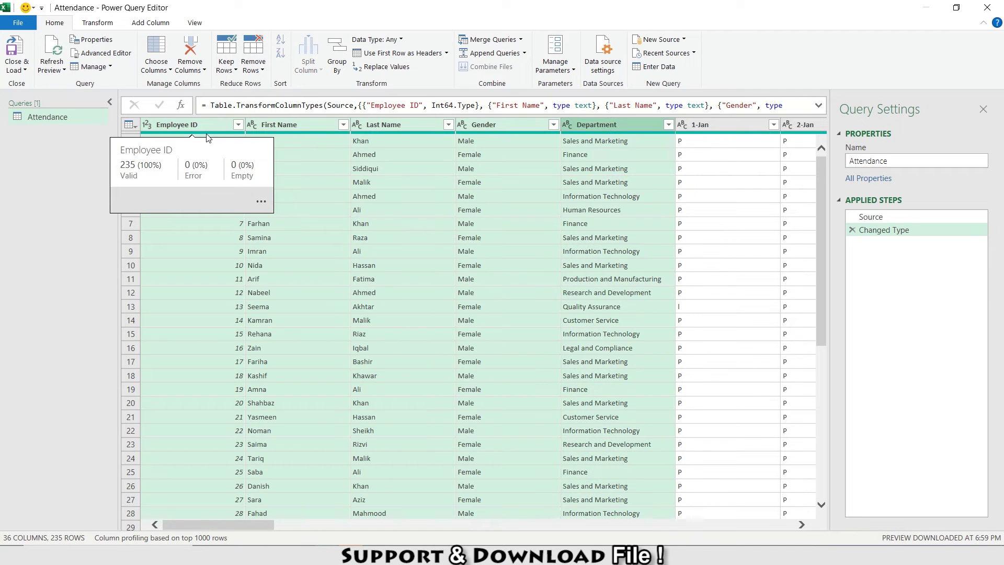
{"action": "left_click", "coordinate": [107, 26]}
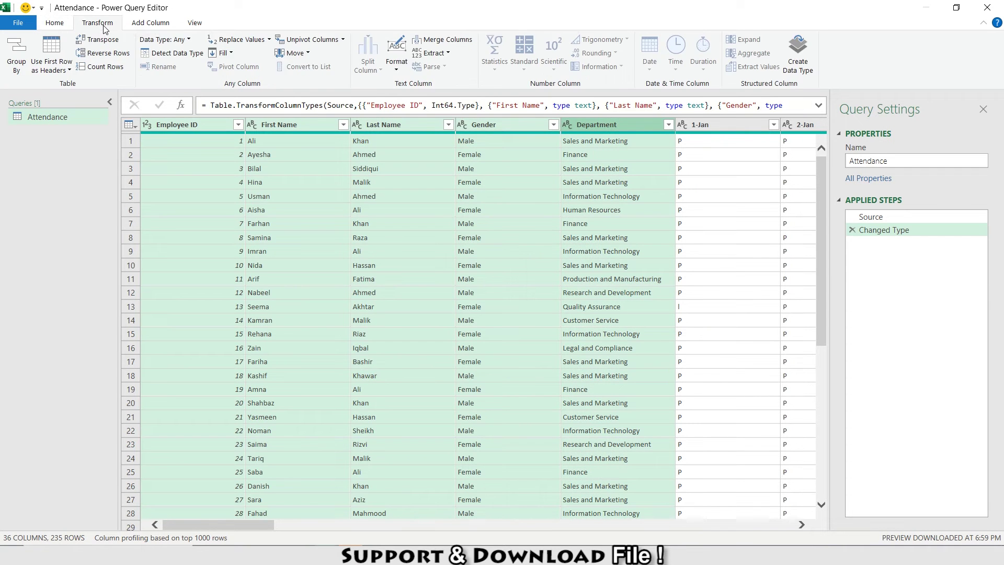
{"action": "left_click", "coordinate": [344, 40]}
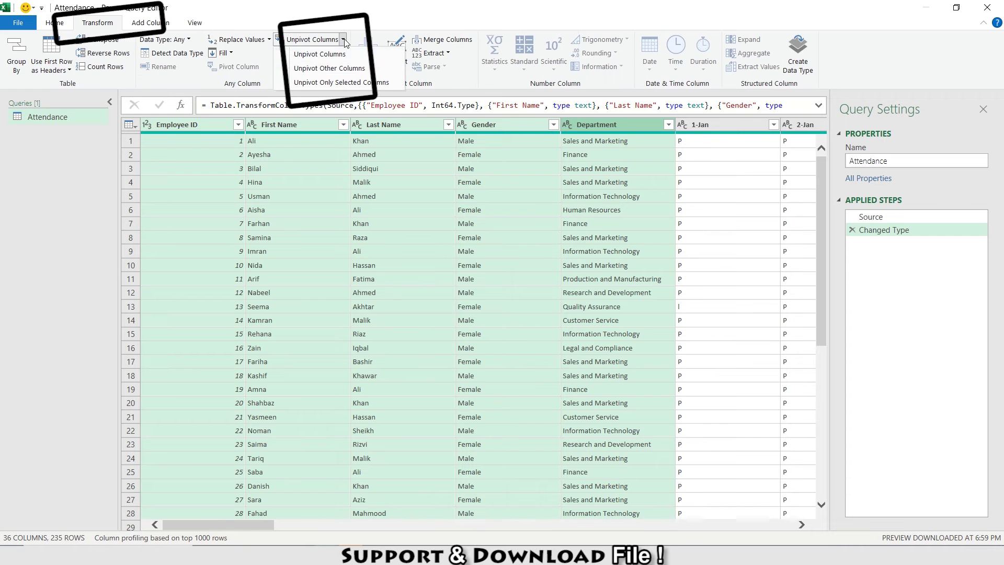
{"action": "left_click", "coordinate": [319, 69]}
Rename the Attribute column to Date and the Value column to Attendance.
{"action": "double_click", "coordinate": [706, 124]}
{"action": "type", "text": "Date"}
{"action": "key", "text": "Return"}
{"action": "left_click", "coordinate": [808, 125]}
{"action": "double_click", "coordinate": [753, 125]}
{"action": "type", "text": "Attendance"}
{"action": "key", "text": "Return"}
Change the Date column's data type to Date.
{"action": "left_click", "coordinate": [639, 131]}
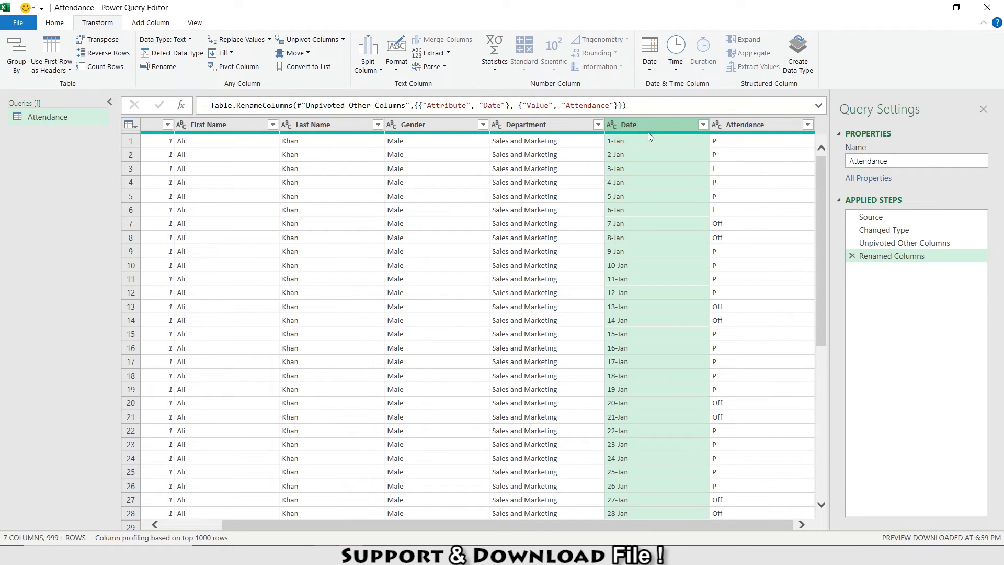
{"action": "left_click", "coordinate": [57, 23]}
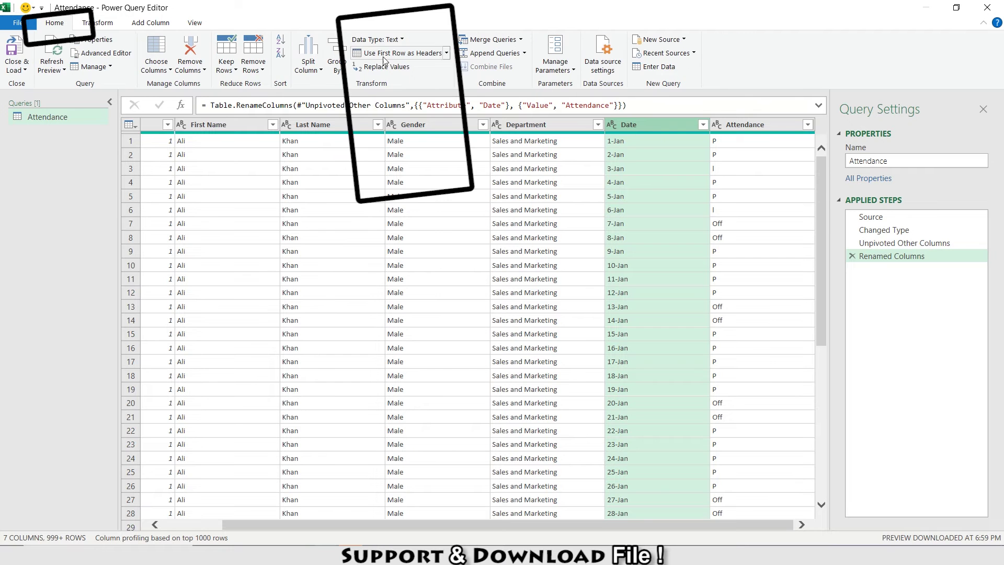
{"action": "left_click", "coordinate": [406, 41]}
{"action": "left_click", "coordinate": [378, 125]}
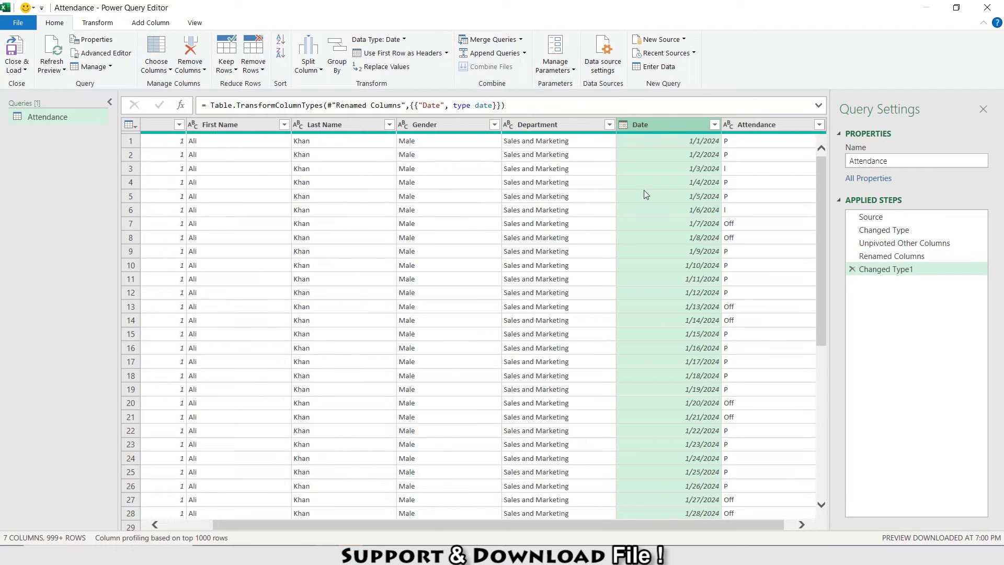
Choose Close & Load To... so the query loads with a destination choice.
{"action": "scroll", "coordinate": [577, 517], "scroll_direction": "left", "scroll_amount": 2}
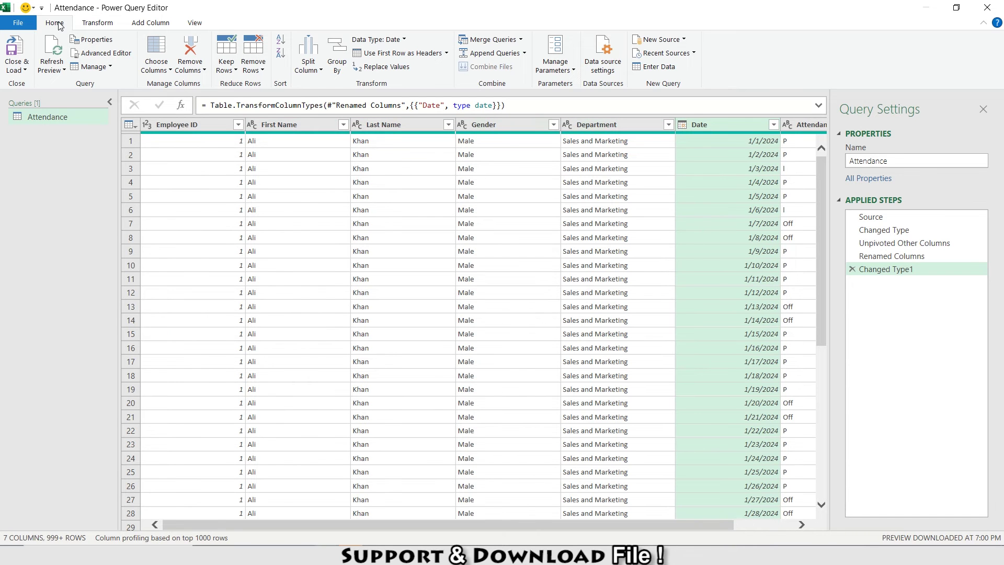
{"action": "left_click", "coordinate": [15, 70]}
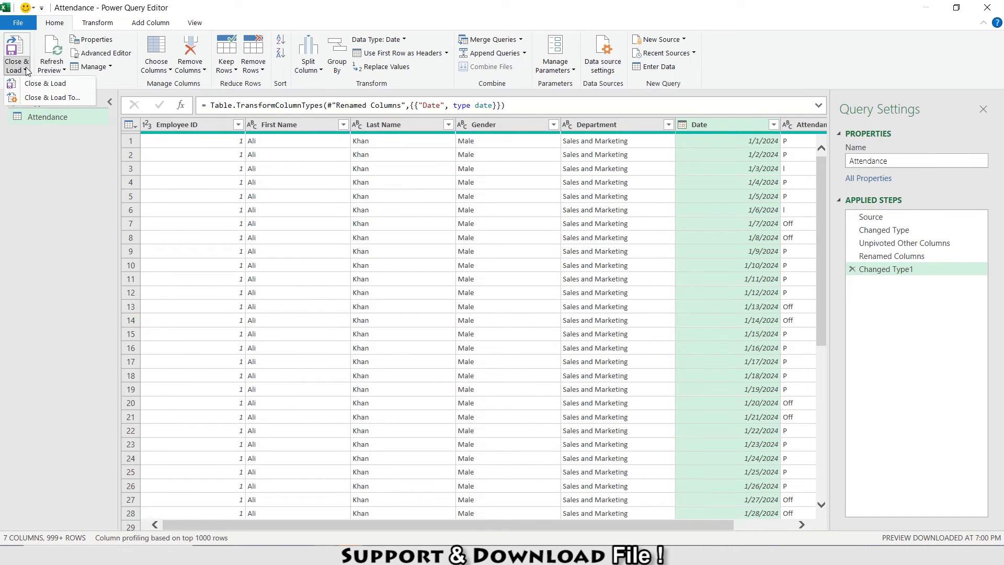
{"action": "left_click", "coordinate": [51, 98]}
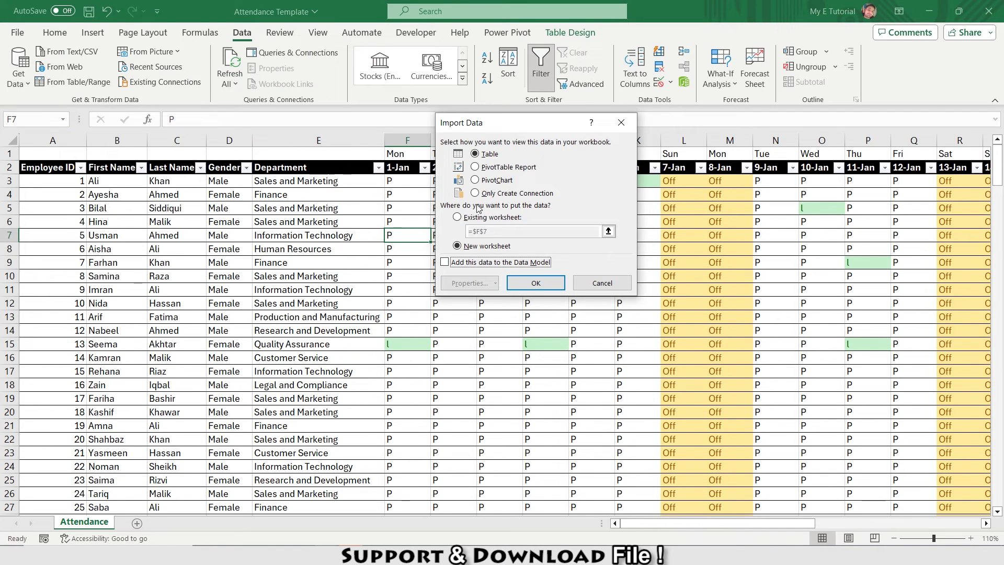
Load the Attendance query as a PivotTable Report on a new worksheet, added to the Data Model.
{"action": "left_click", "coordinate": [475, 167]}
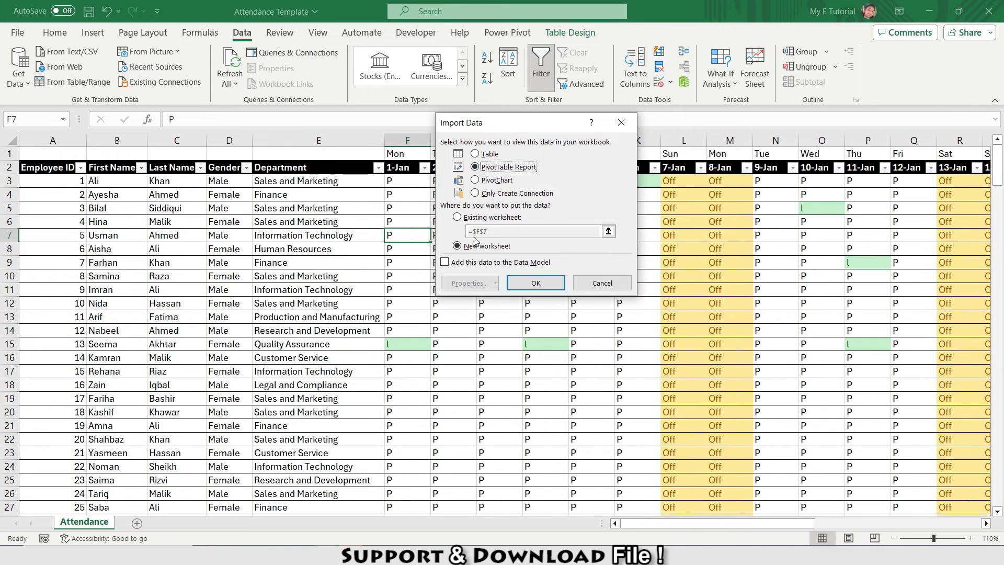
{"action": "left_click", "coordinate": [454, 266]}
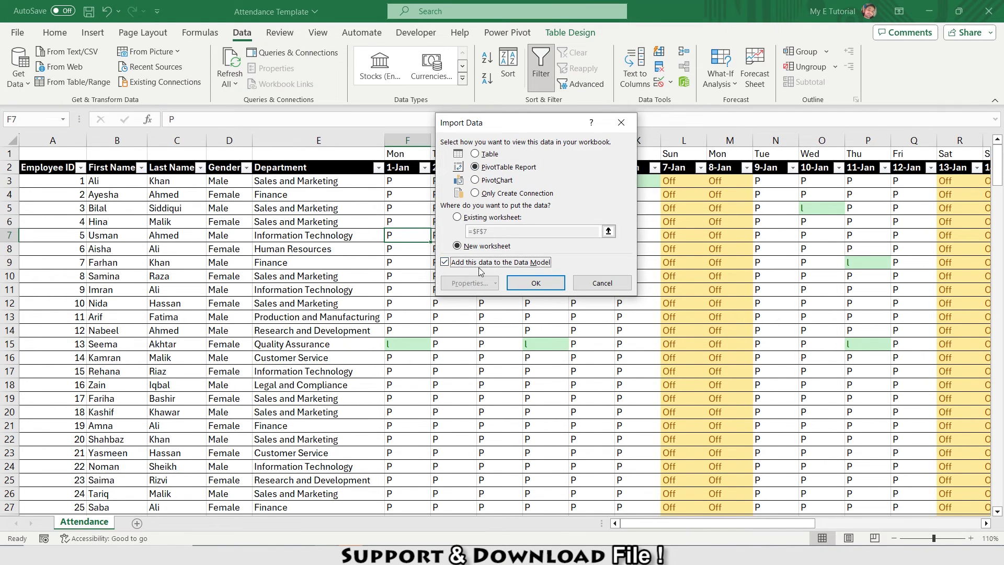
{"action": "left_click", "coordinate": [534, 282]}
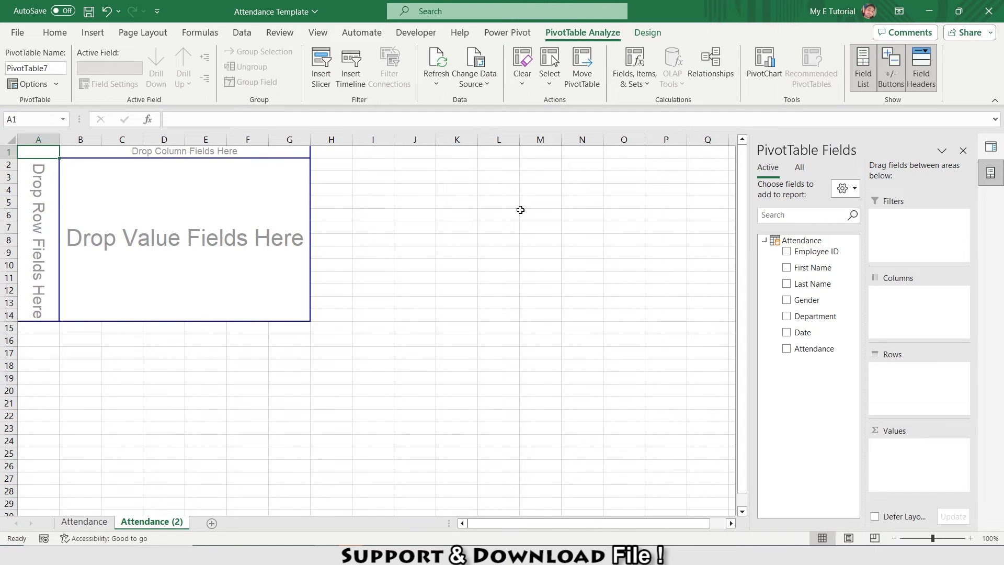
Open the Power Pivot data model and create a new Calendar date table.
{"action": "left_click", "coordinate": [515, 35]}
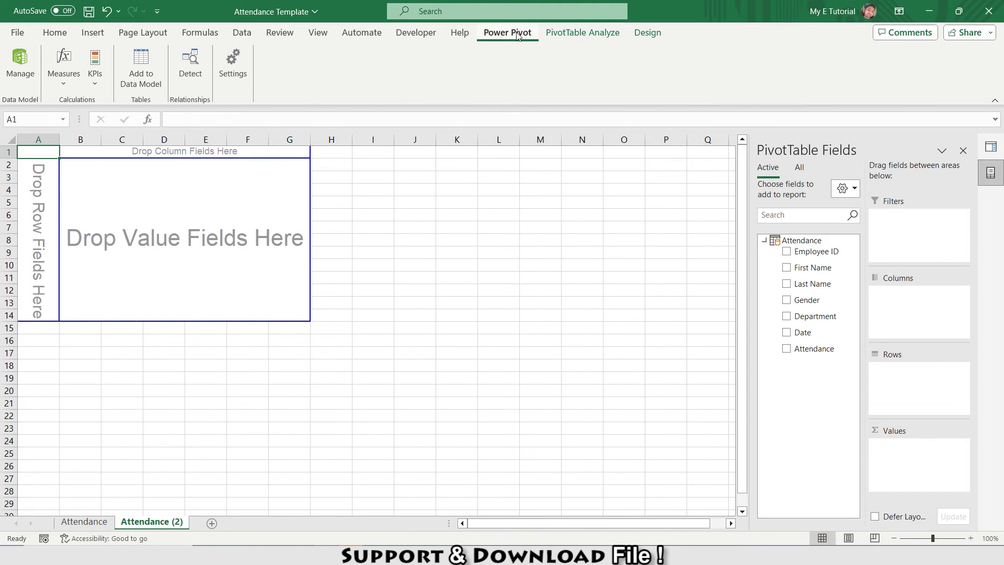
{"action": "left_click", "coordinate": [24, 67]}
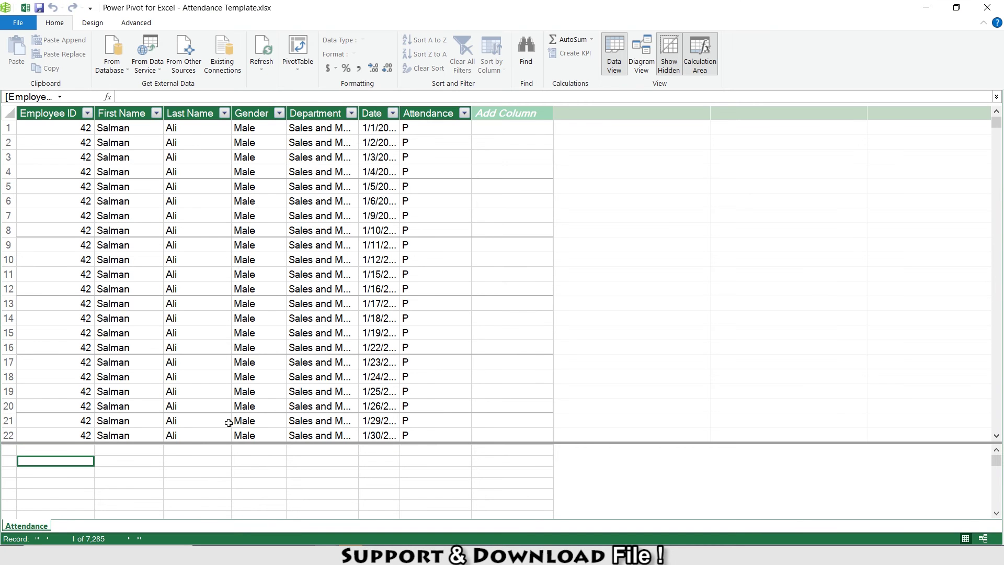
{"action": "left_click", "coordinate": [92, 22]}
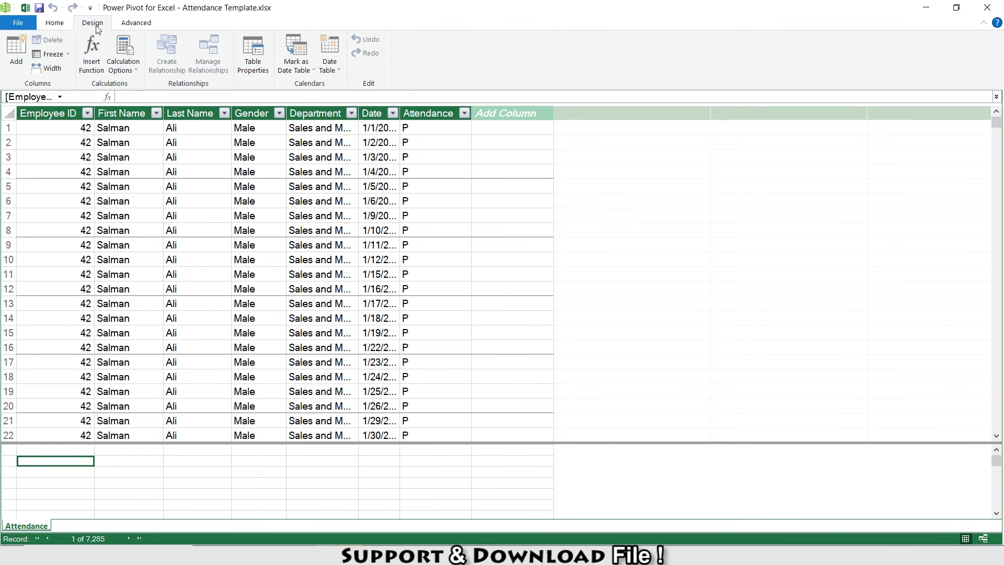
{"action": "left_click", "coordinate": [330, 63]}
{"action": "left_click", "coordinate": [336, 81]}
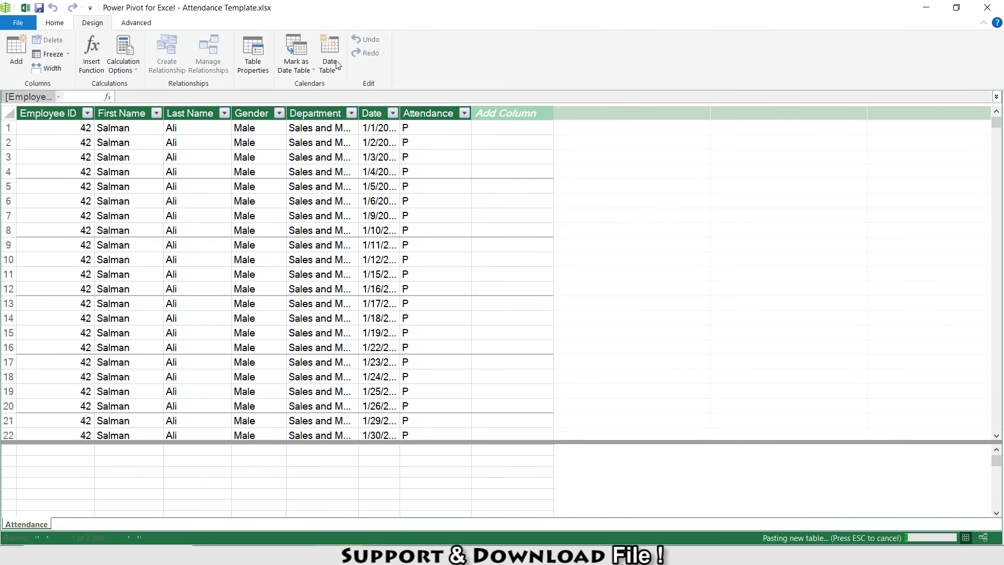
{"action": "left_click", "coordinate": [55, 22]}
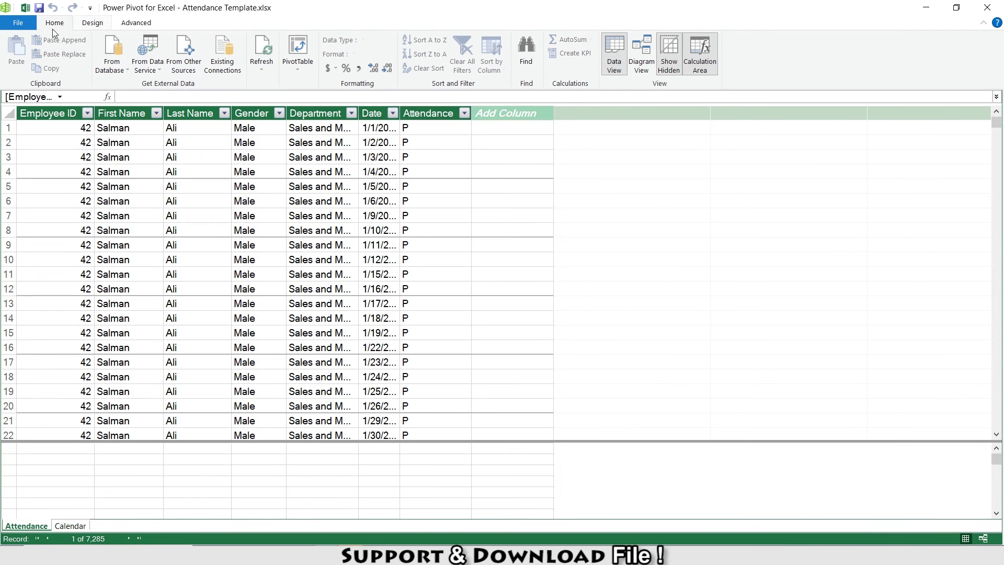
{"action": "left_click", "coordinate": [641, 52]}
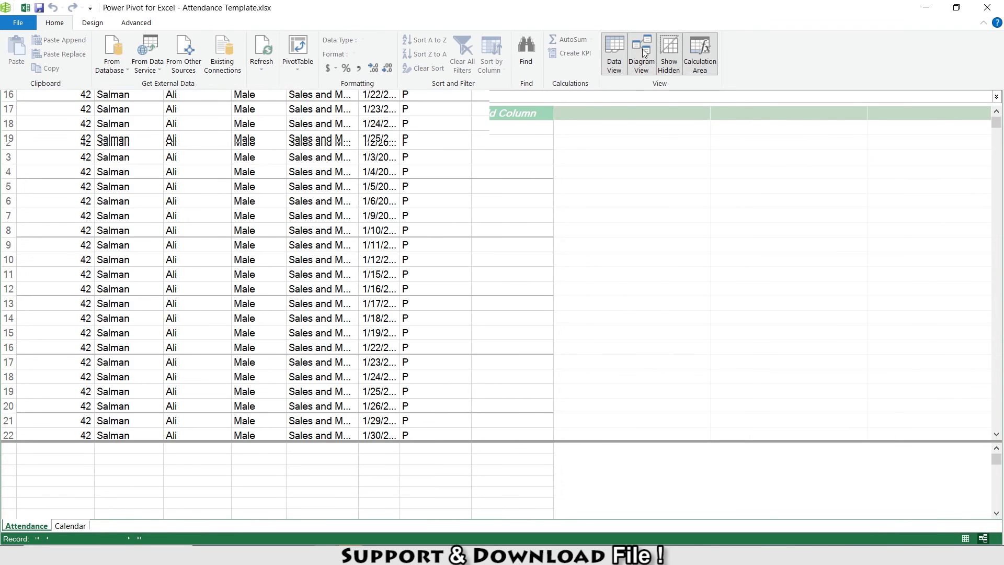
Arrange the Calendar and Attendance tables in Diagram View, enlarging both to show all fields.
{"action": "left_click_drag", "start_coordinate": [281, 126], "coordinate": [90, 230]}
{"action": "left_click_drag", "start_coordinate": [74, 125], "coordinate": [332, 144]}
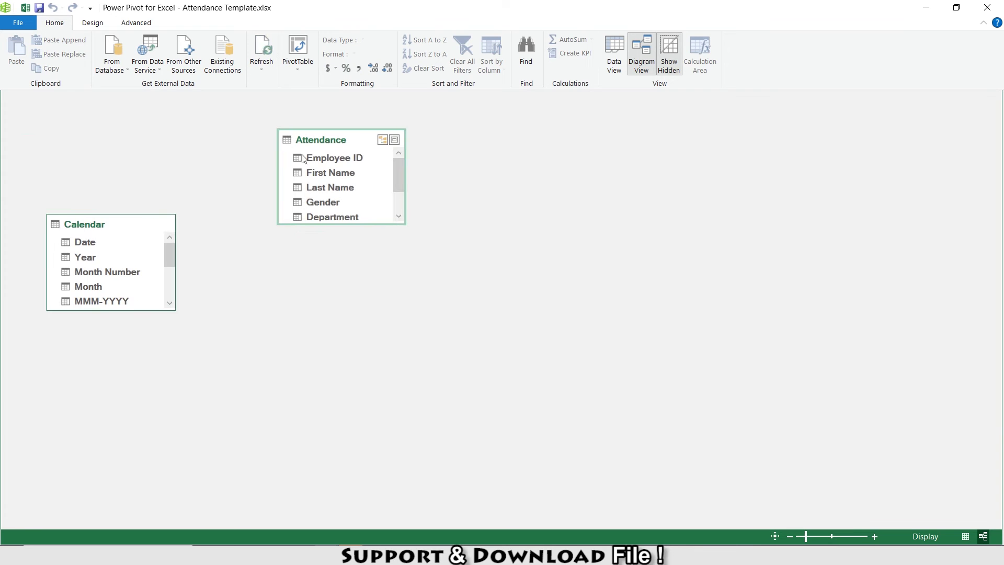
{"action": "left_click_drag", "start_coordinate": [90, 230], "coordinate": [76, 123]}
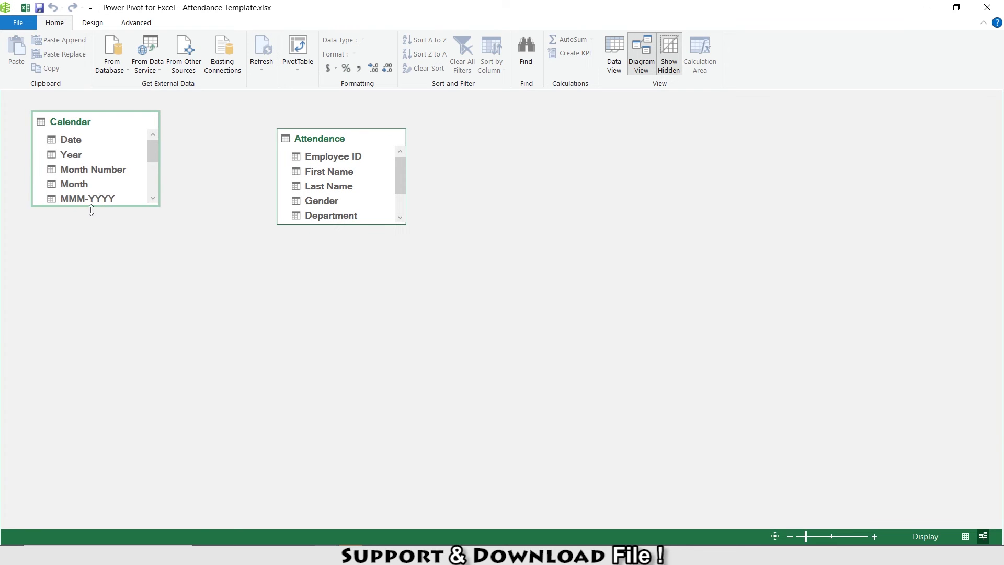
{"action": "left_click_drag", "start_coordinate": [92, 206], "coordinate": [92, 311]}
{"action": "left_click_drag", "start_coordinate": [341, 224], "coordinate": [340, 288]}
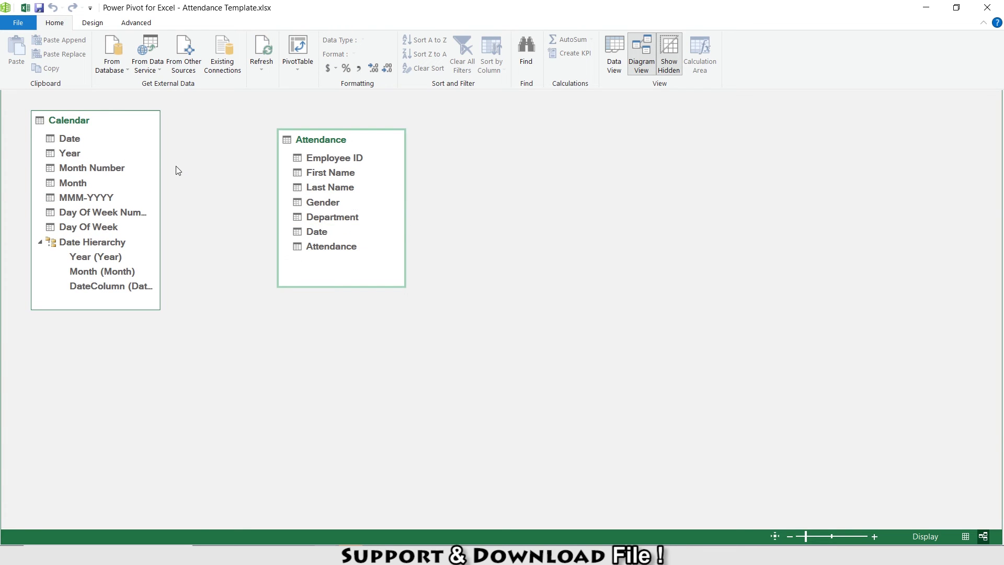
Link Calendar[Date] to Attendance[Date] and return to Data View.
{"action": "left_click", "coordinate": [70, 139]}
{"action": "left_click_drag", "start_coordinate": [71, 139], "coordinate": [326, 237]}
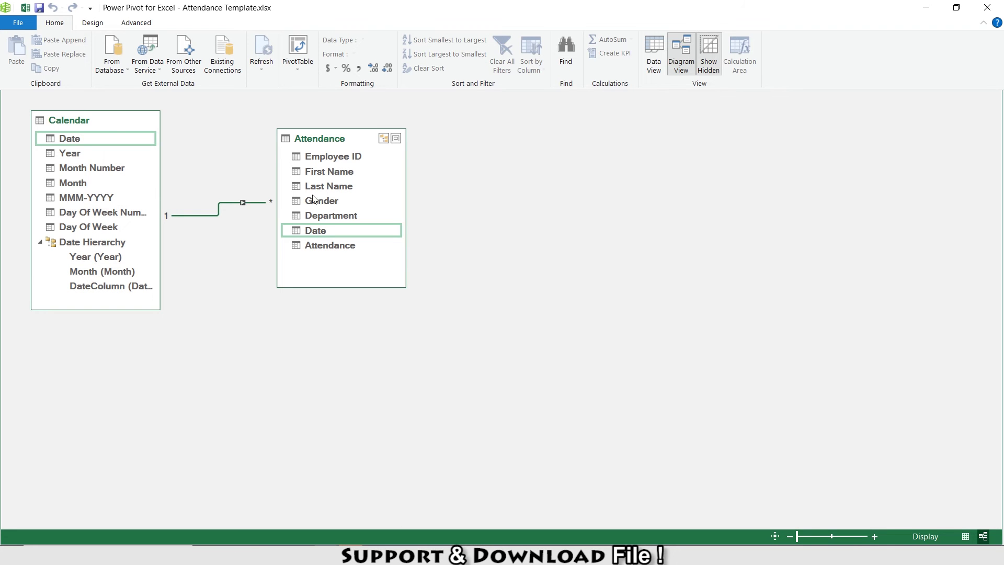
{"action": "left_click", "coordinate": [653, 66]}
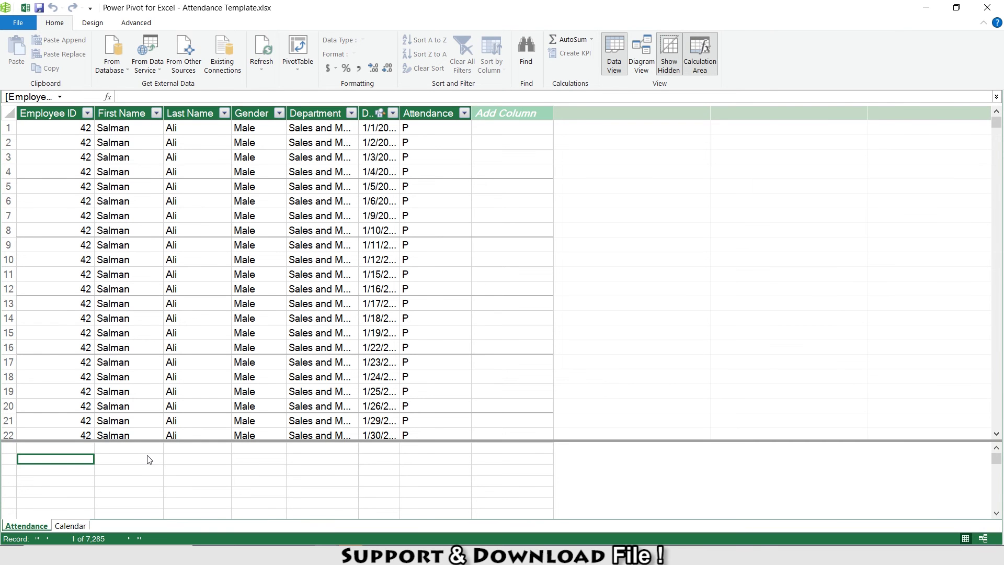
Create the measure Attendance # := COUNTA(Attendance[Attendance]).
{"action": "type", "text": "Attendance # :="}
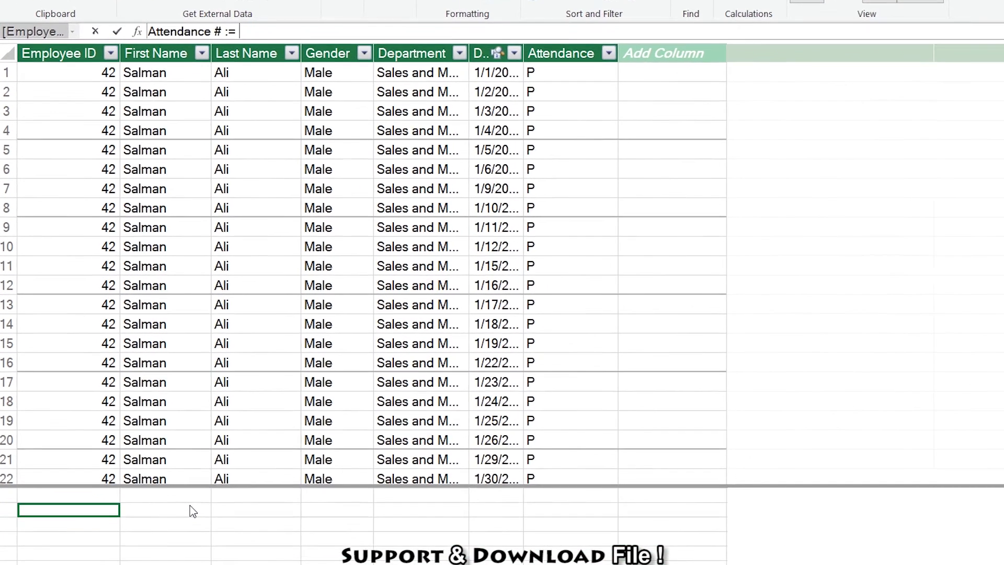
{"action": "type", "text": "count"}
{"action": "key", "text": "Down"}
{"action": "key", "text": "Tab"}
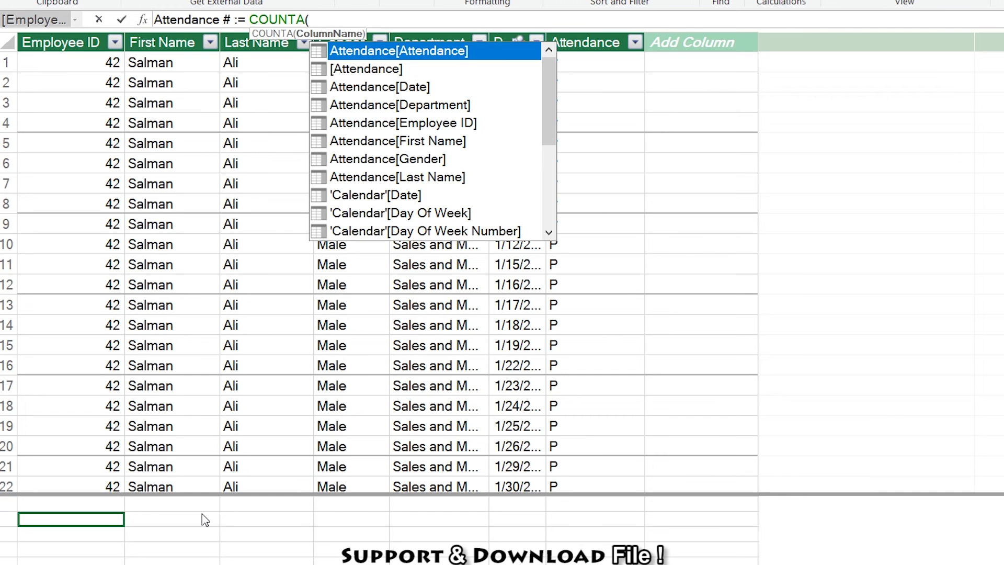
{"action": "type", "text": "atten"}
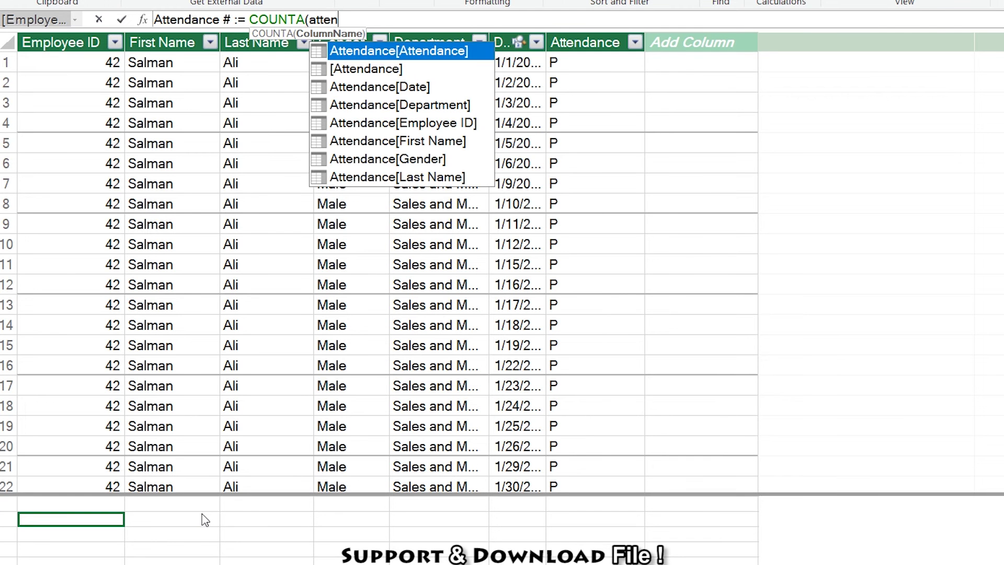
{"action": "key", "text": "Down"}
{"action": "key", "text": "Down"}
{"action": "key", "text": "Down"}
{"action": "key", "text": "Down"}
{"action": "key", "text": "Down"}
{"action": "key", "text": "Up"}
{"action": "key", "text": "Up"}
{"action": "key", "text": "Up"}
{"action": "key", "text": "Up"}
{"action": "key", "text": "Up"}
{"action": "key", "text": "Tab"}
{"action": "type", "text": ")"}
{"action": "key", "text": "Return"}
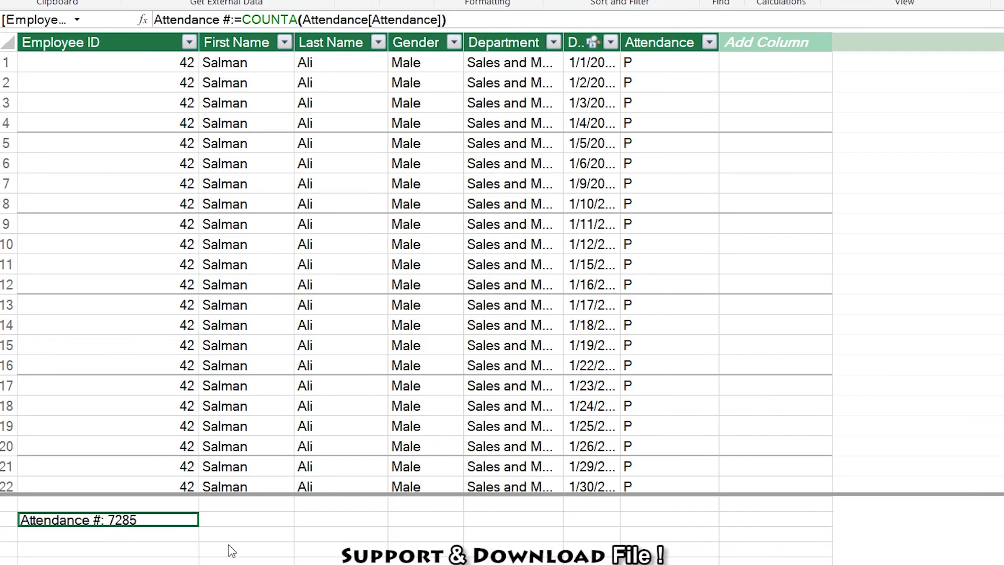
Create Present := CALCULATE(COUNTA(Attendance[Attendance]), Attendance[Attendance] = "p").
{"action": "left_click", "coordinate": [126, 550]}
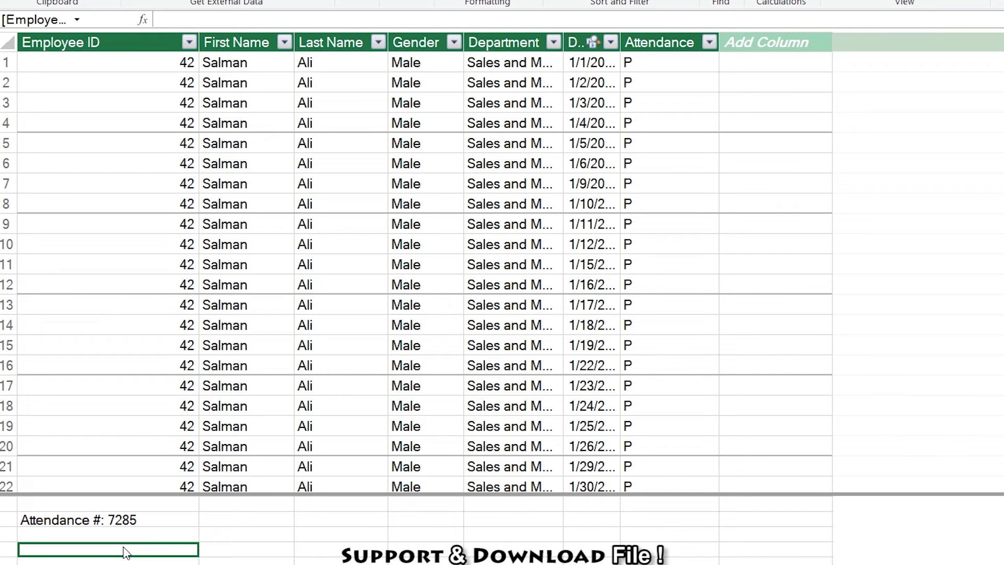
{"action": "key", "text": "F2"}
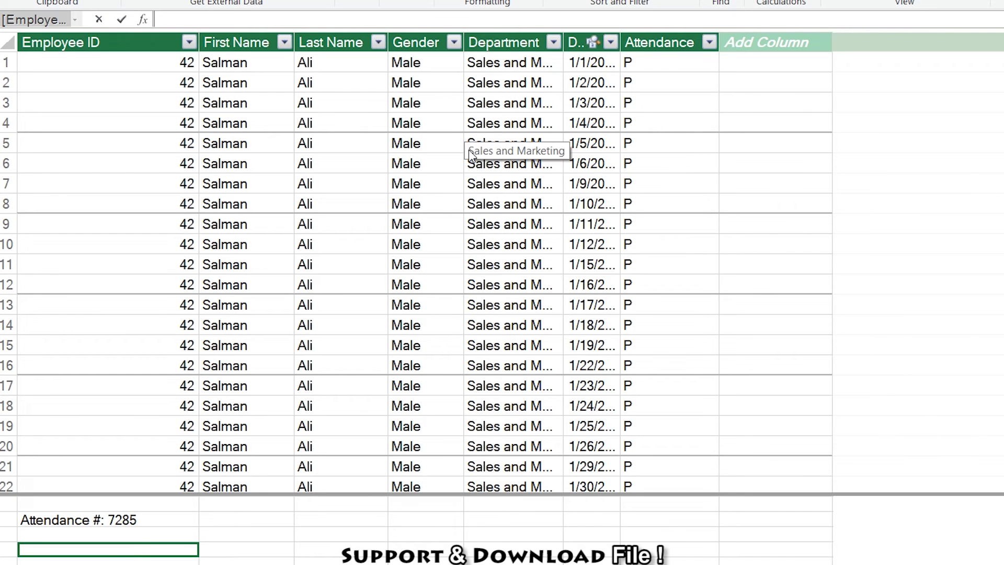
{"action": "type", "text": "Pres"}
{"action": "key", "text": "BackSpace"}
{"action": "key", "text": "BackSpace"}
{"action": "key", "text": "BackSpace"}
{"action": "type", "text": "resent := "}
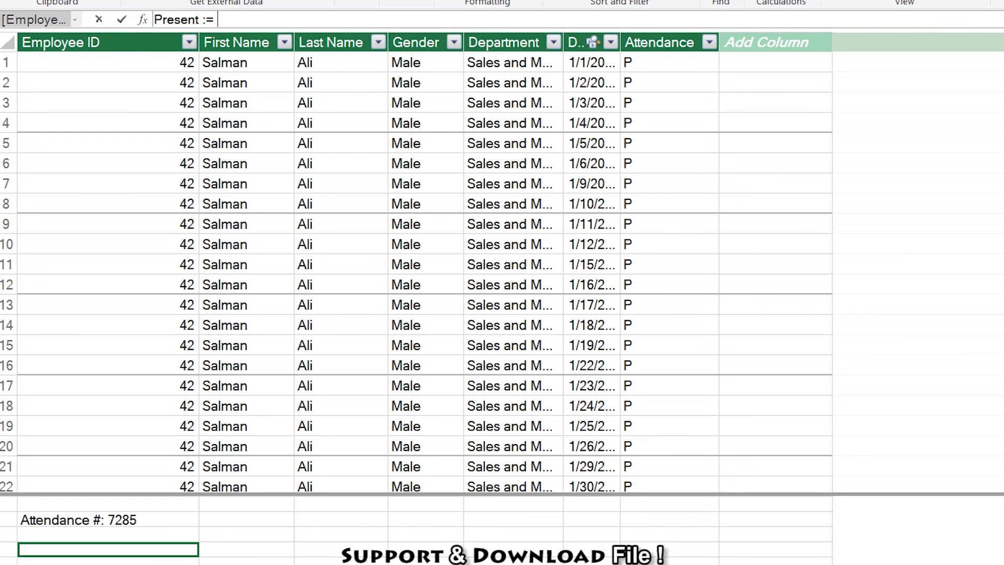
{"action": "type", "text": "CALCULATE("}
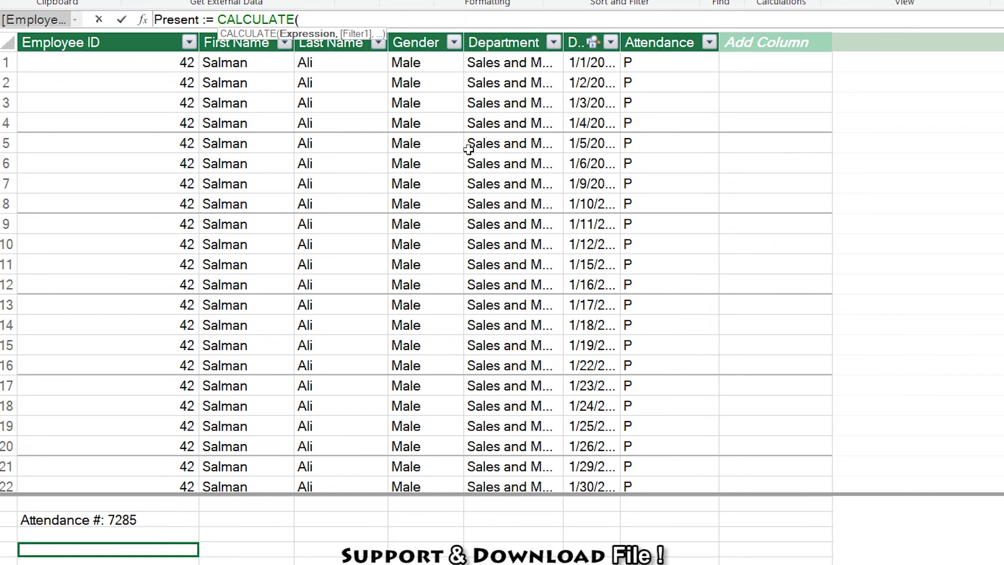
{"action": "type", "text": "COUNTA("}
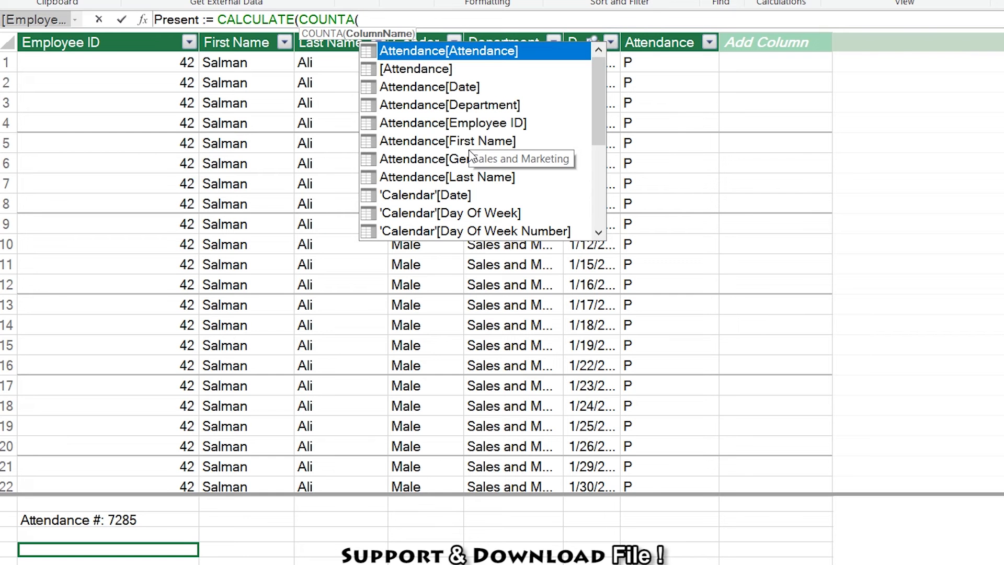
{"action": "key", "text": "Tab"}
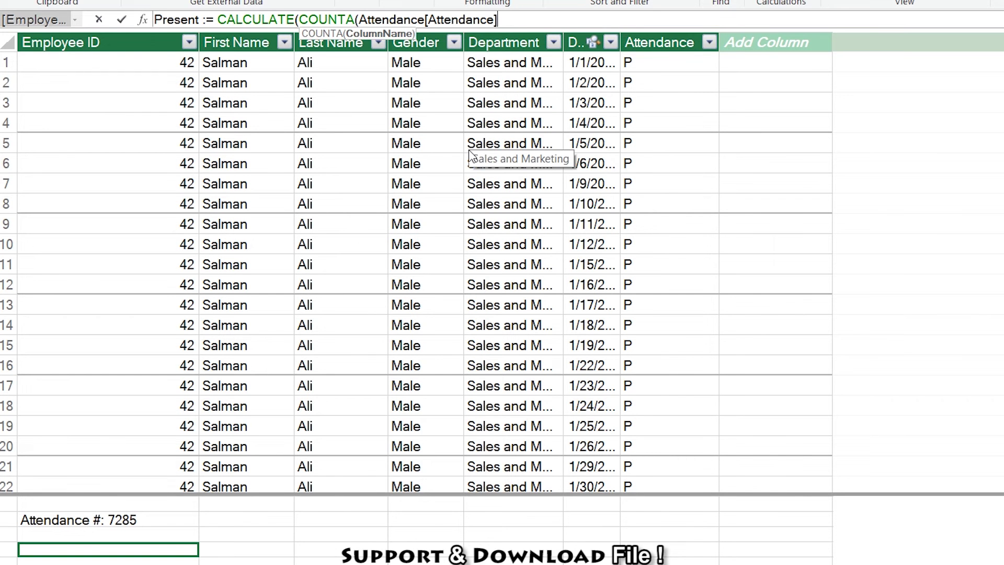
{"action": "type", "text": "),"}
{"action": "key", "text": "shift+Return"}
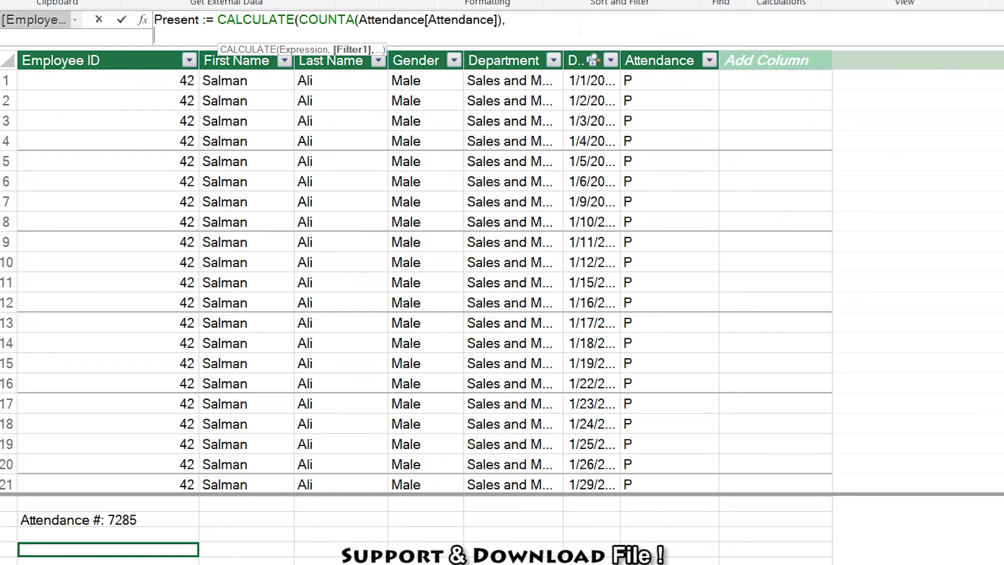
{"action": "type", "text": "Attendance[Attendance]"}
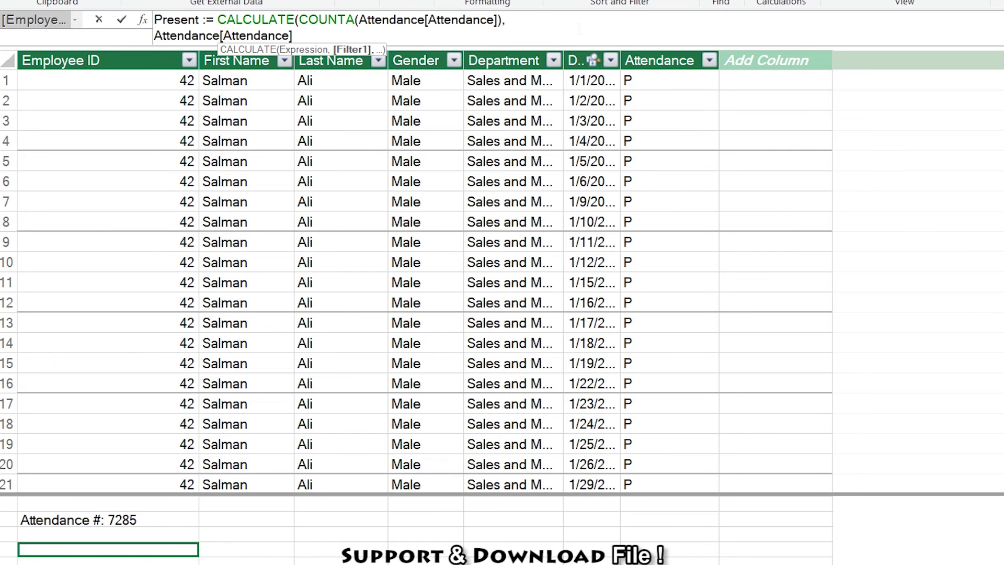
{"action": "type", "text": " = \"p\")"}
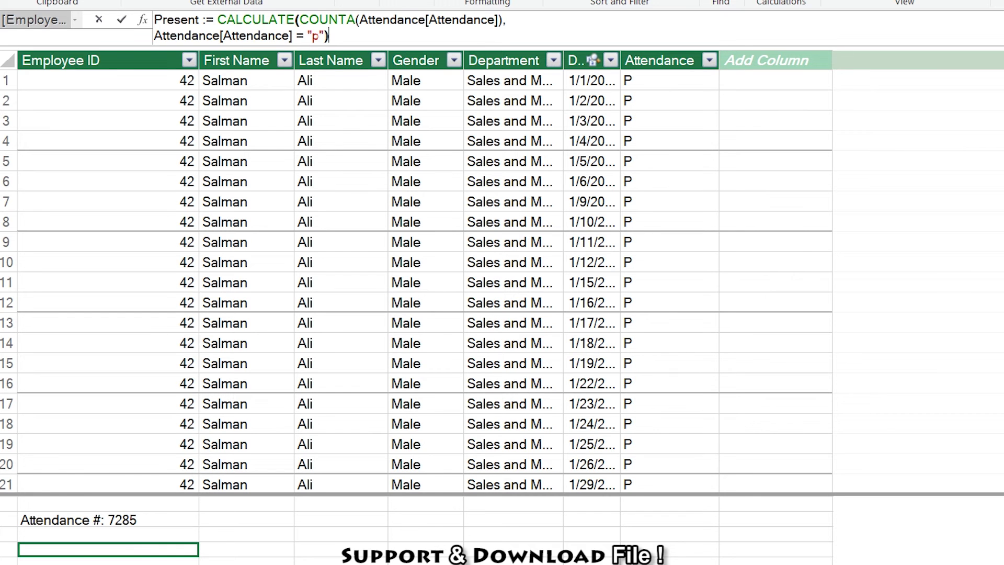
{"action": "key", "text": "Return"}
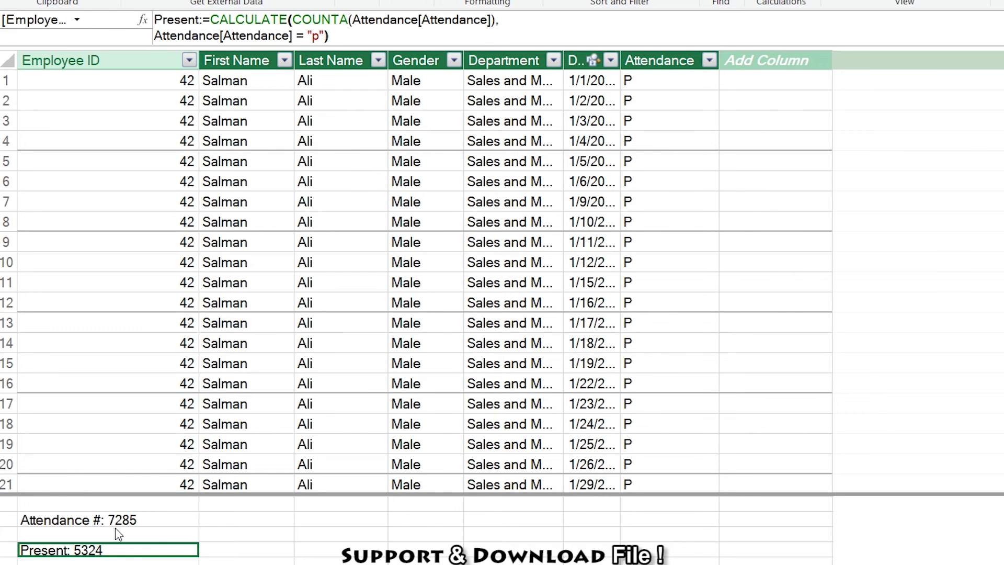
Paste the Present formula and turn it into an Off measure filtering "Off".
{"action": "left_click", "coordinate": [93, 562]}
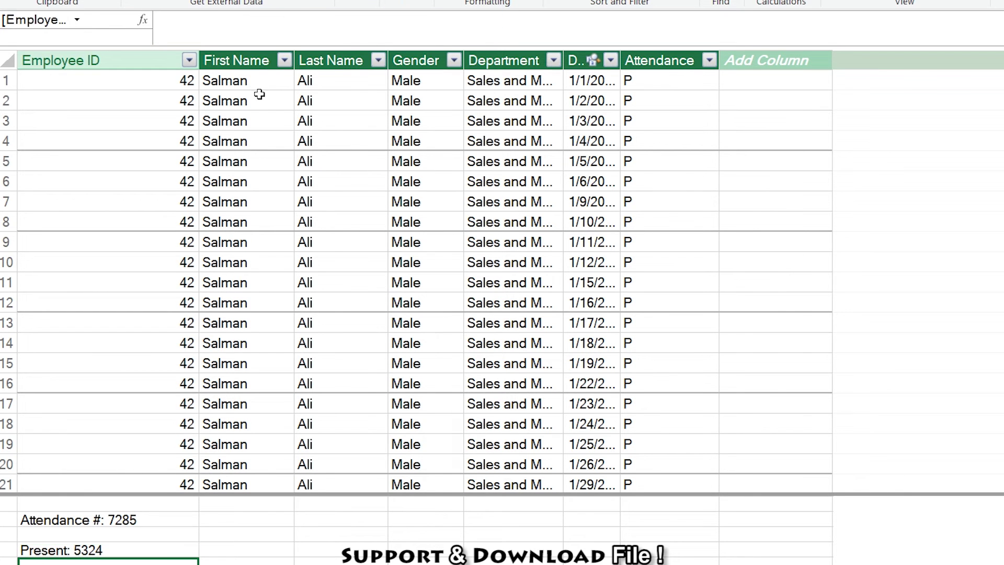
{"action": "type", "text": "Present:=CALCULATE(COUNTA(Attendance[Attendance]), Attendance[Attendance] = \"p\")"}
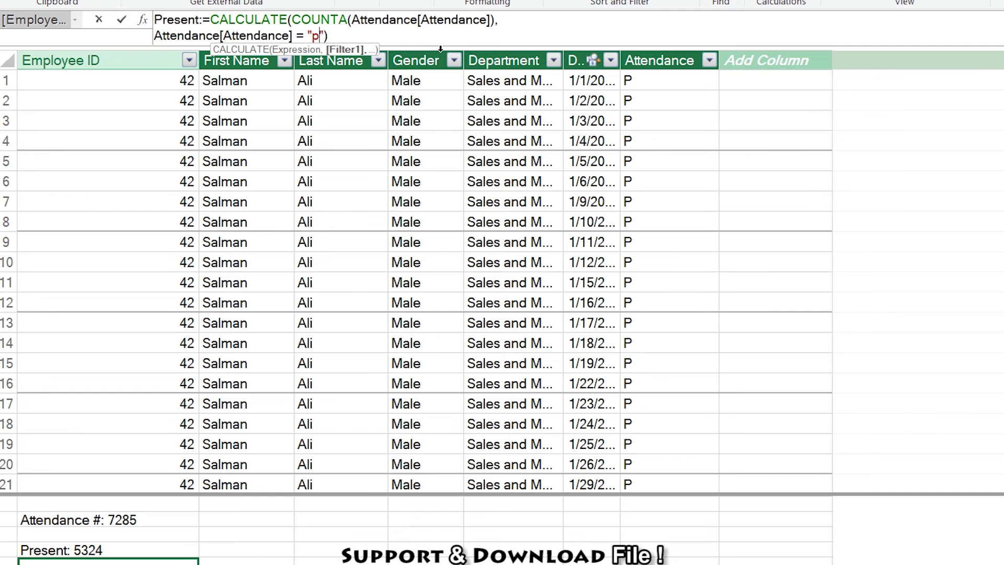
{"action": "key", "text": "BackSpace"}
{"action": "type", "text": "Off"}
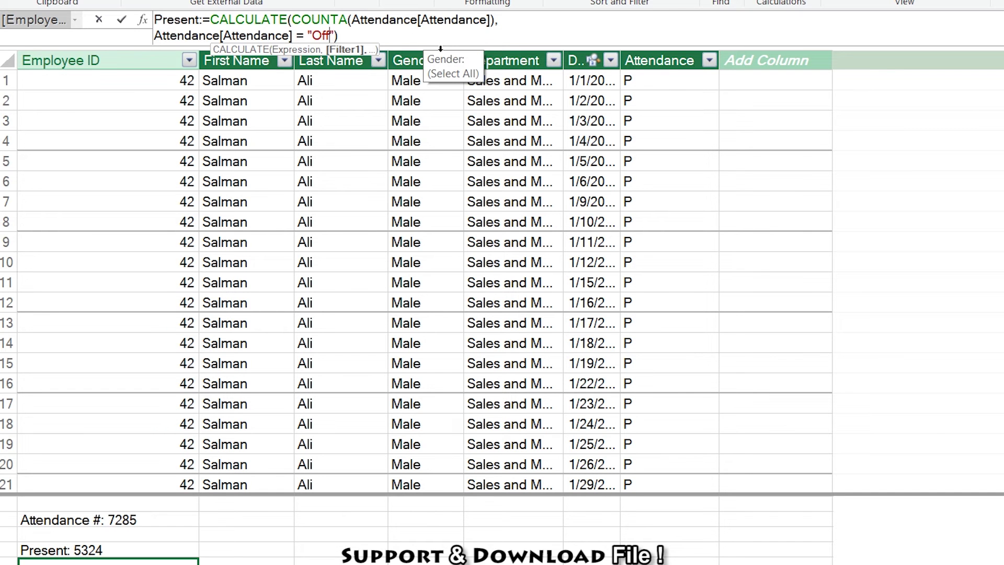
{"action": "double_click", "coordinate": [170, 20]}
{"action": "type", "text": "Off"}
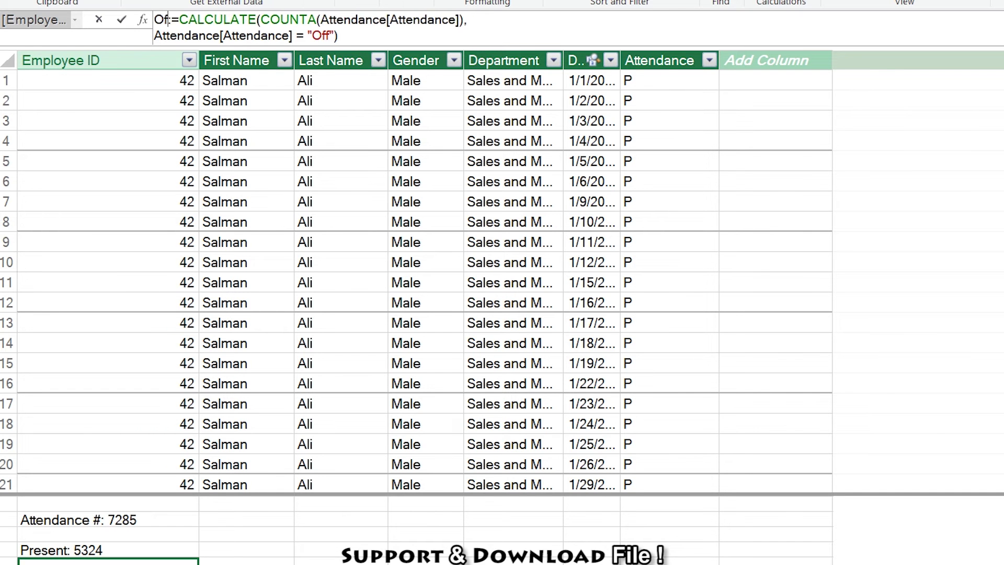
{"action": "key", "text": "ctrl+a"}
{"action": "key", "text": "Return"}
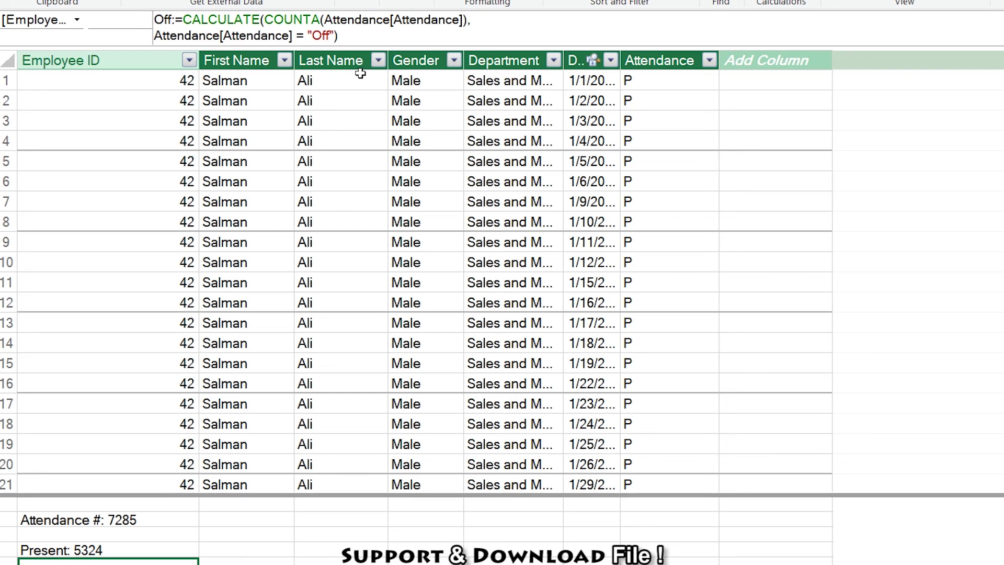
Make a Leave measure from the Off formula, filtering on "L".
{"action": "left_click", "coordinate": [168, 19]}
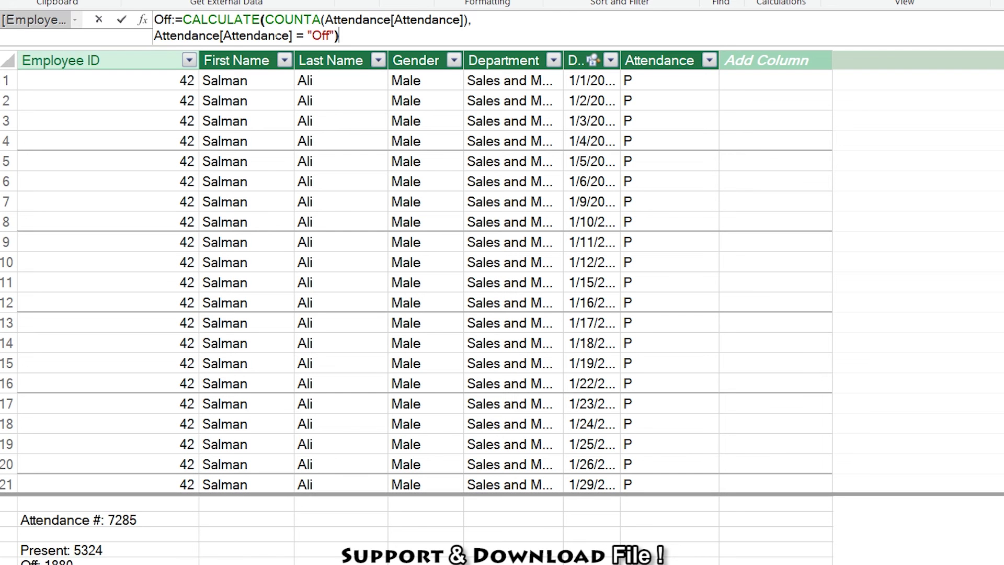
{"action": "double_click", "coordinate": [168, 19]}
{"action": "type", "text": "Leave"}
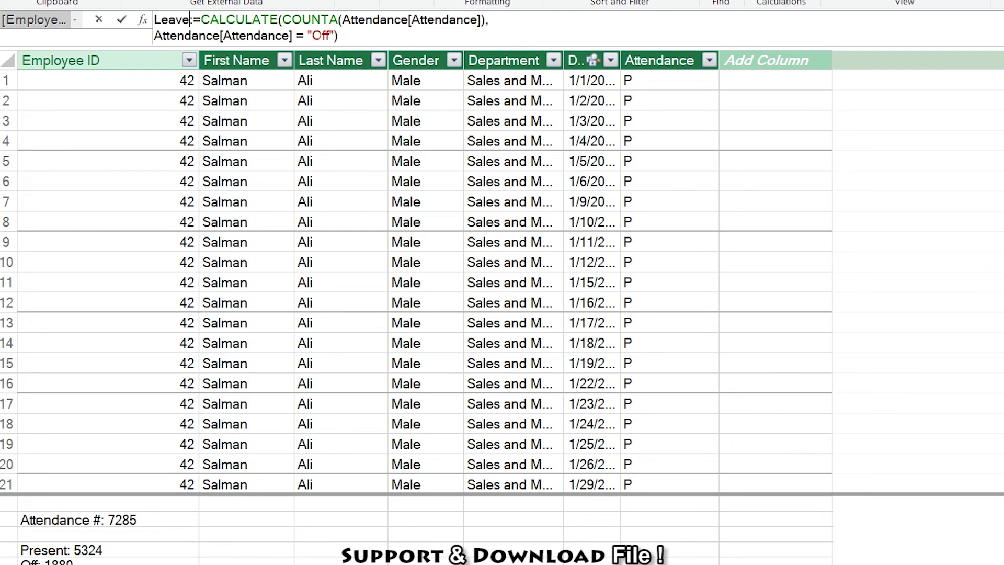
{"action": "double_click", "coordinate": [320, 36]}
{"action": "type", "text": "L"}
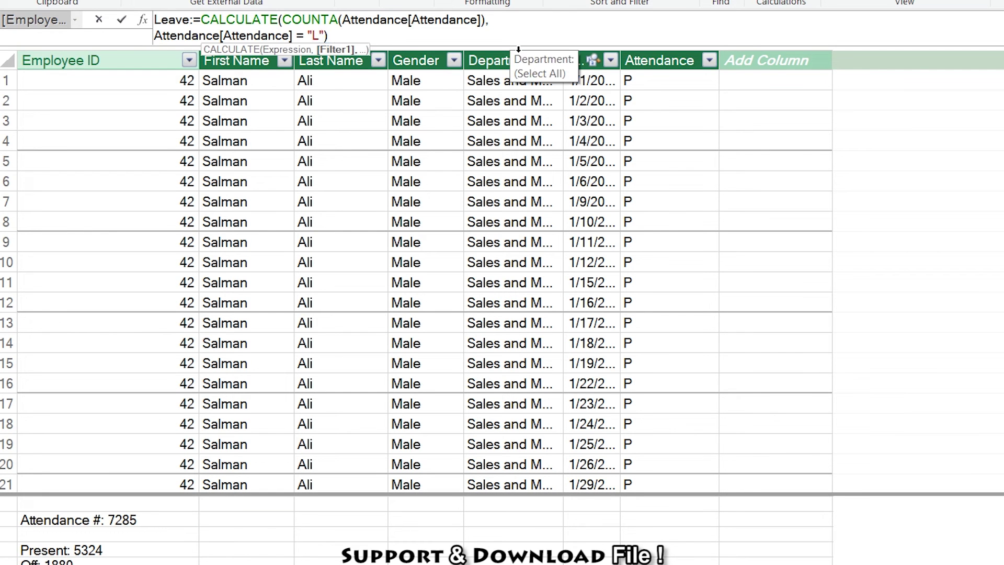
{"action": "left_click", "coordinate": [246, 519]}
Add Present % := [Present] / [Attendance #], formatted as a percentage.
{"action": "type", "text": "Present %"}
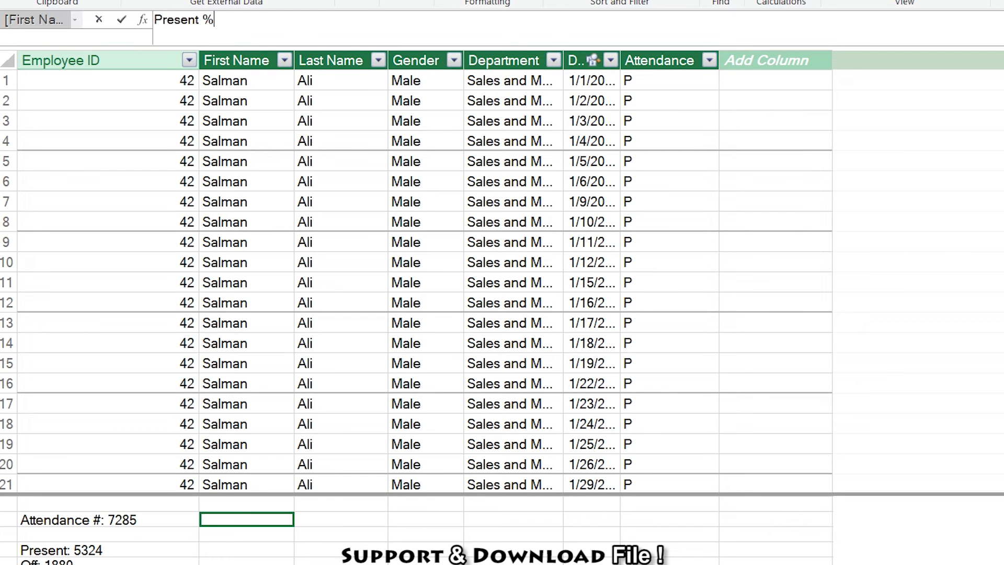
{"action": "type", "text": " ="}
{"action": "key", "text": "BackSpace"}
{"action": "type", "text": ":= presen"}
{"action": "key", "text": "Tab"}
{"action": "type", "text": "/ attenda"}
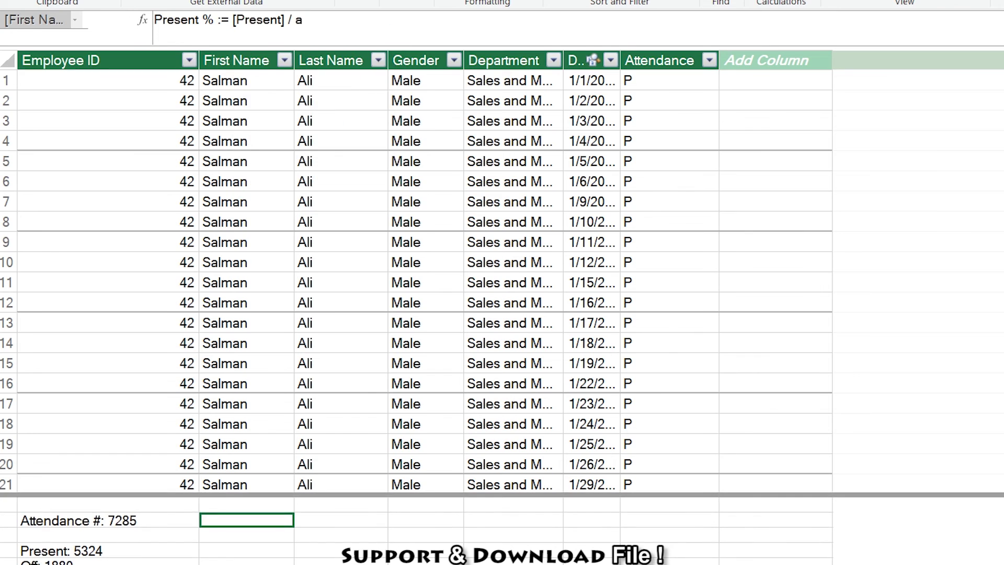
{"action": "key", "text": "Down"}
{"action": "key", "text": "Down"}
{"action": "key", "text": "Tab"}
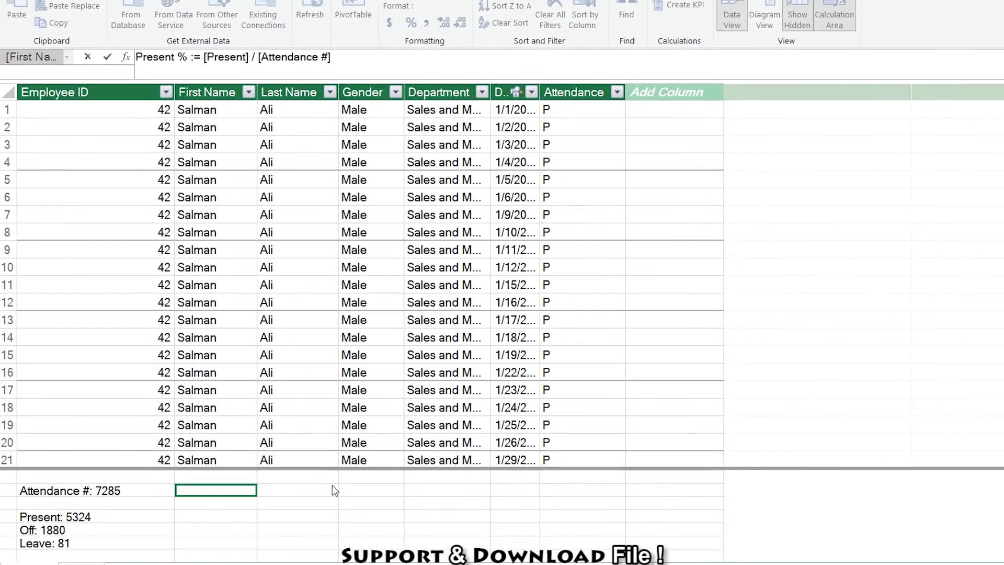
{"action": "key", "text": "Return"}
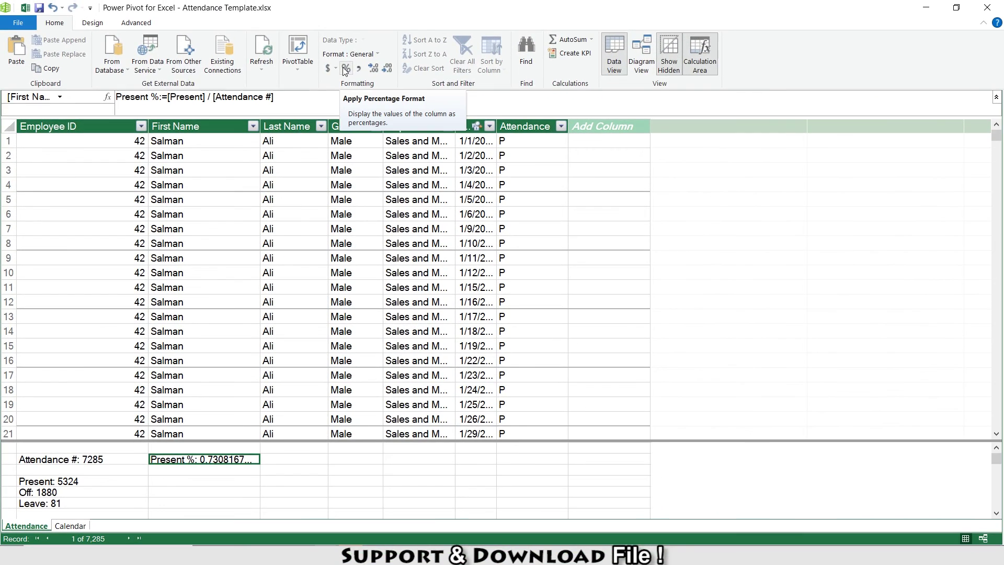
{"action": "left_click", "coordinate": [345, 71]}
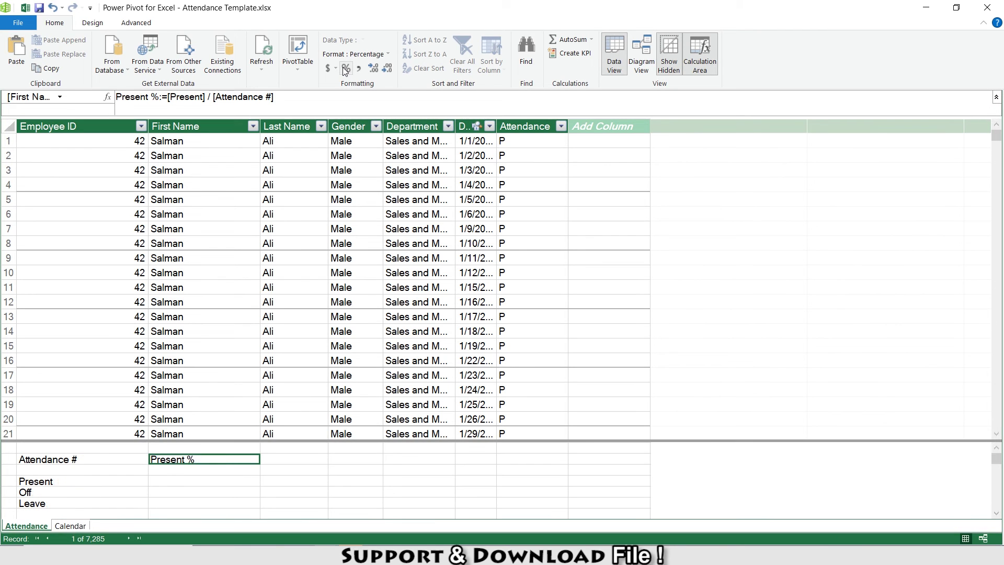
Show Present % without decimals (73%) and add Employee ID as pivot rows.
{"action": "double_click", "coordinate": [386, 69]}
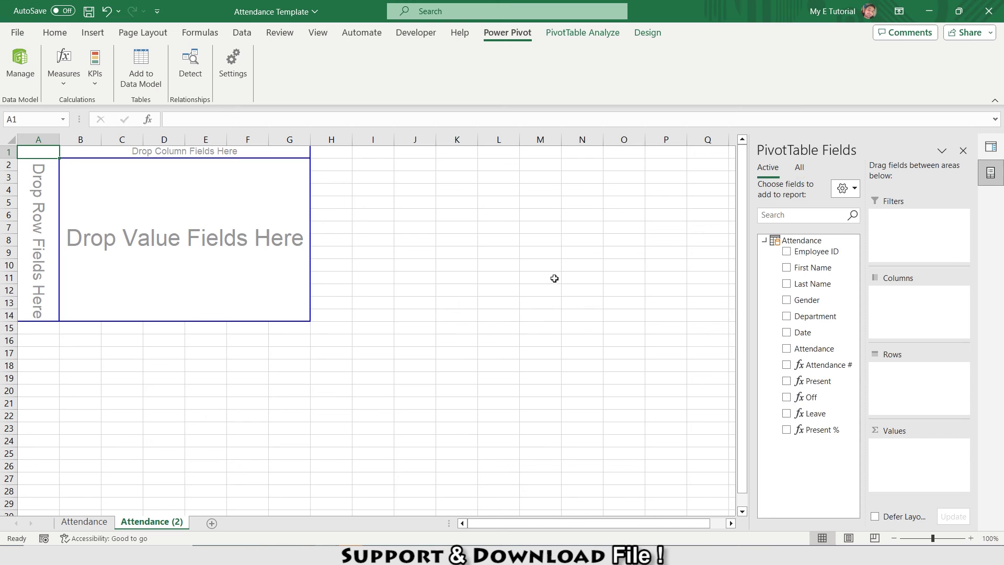
{"action": "left_click", "coordinate": [764, 240]}
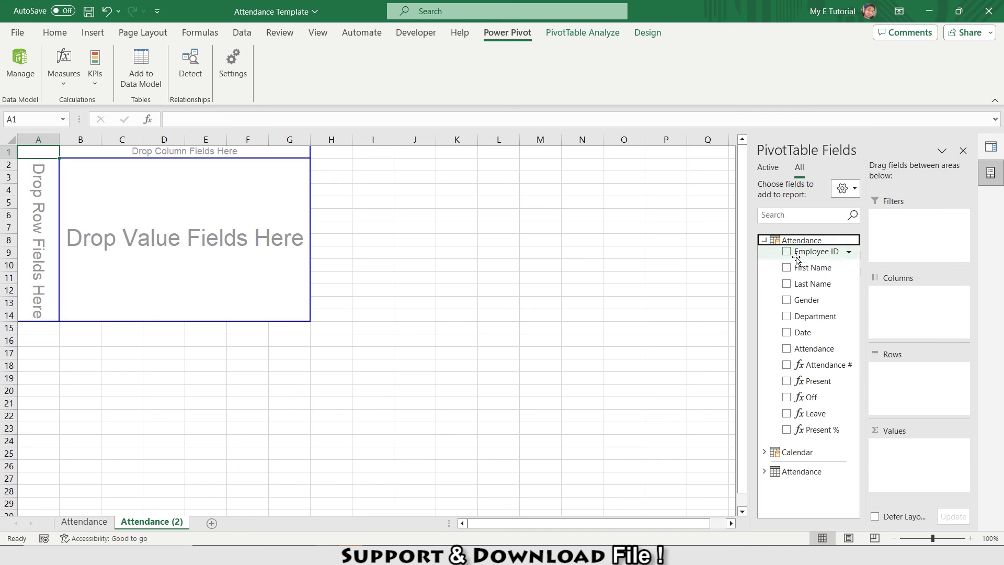
{"action": "left_click", "coordinate": [800, 252]}
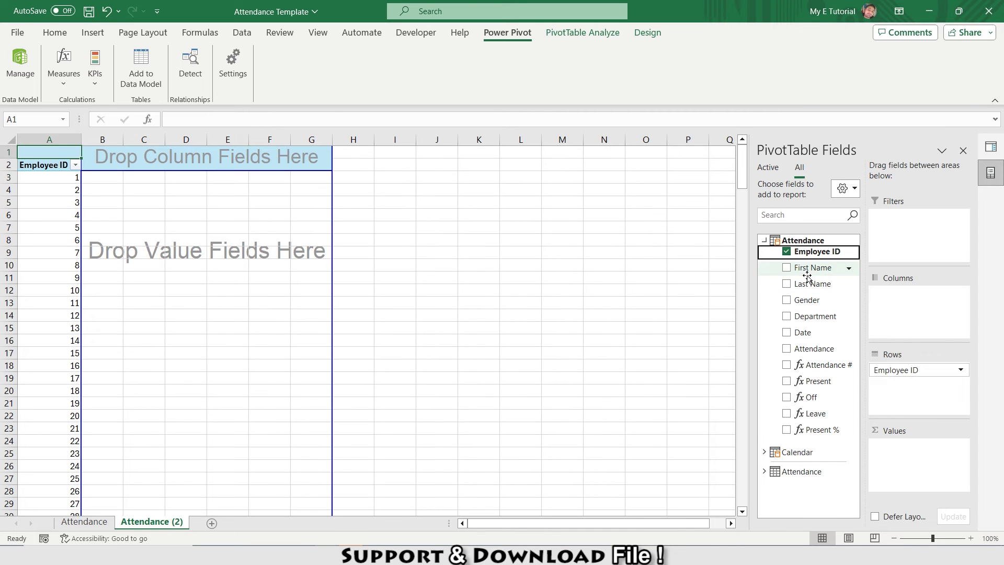
Add a Full Name column = Attendance[First Name] & " " & Attendance[Last Name] in Power Pivot.
{"action": "left_click", "coordinate": [14, 81]}
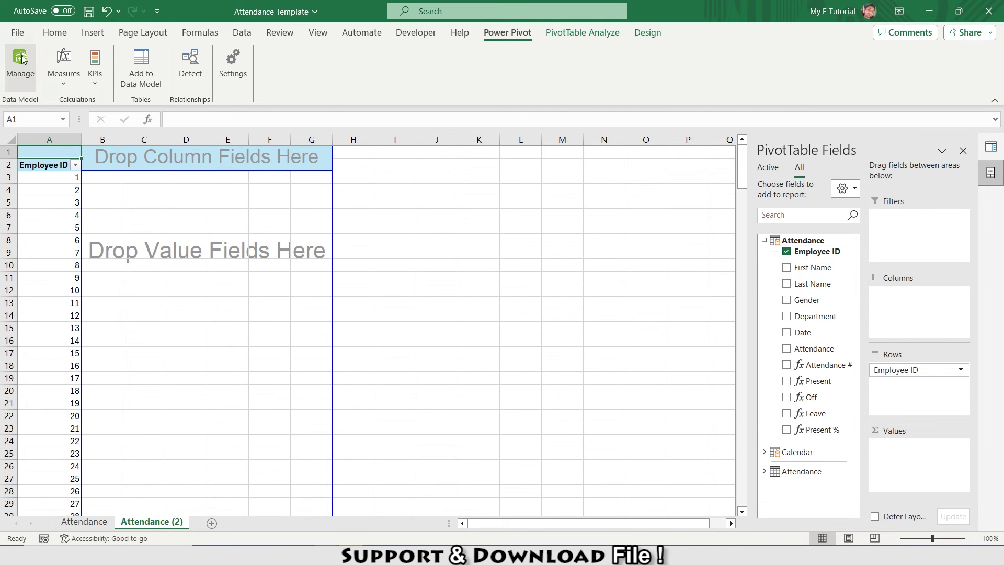
{"action": "double_click", "coordinate": [551, 128]}
{"action": "type", "text": "Full NAME"}
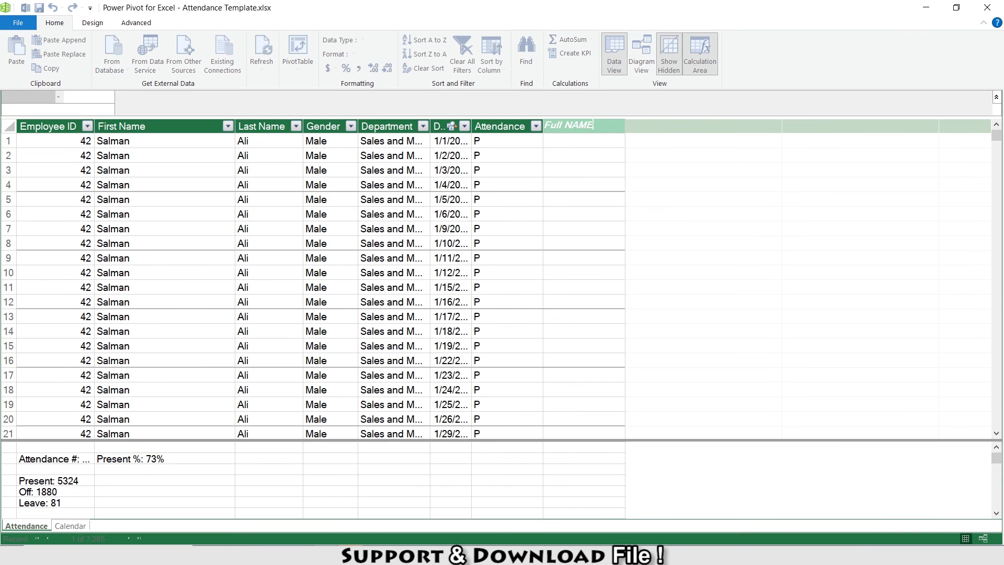
{"action": "type", "text": "me"}
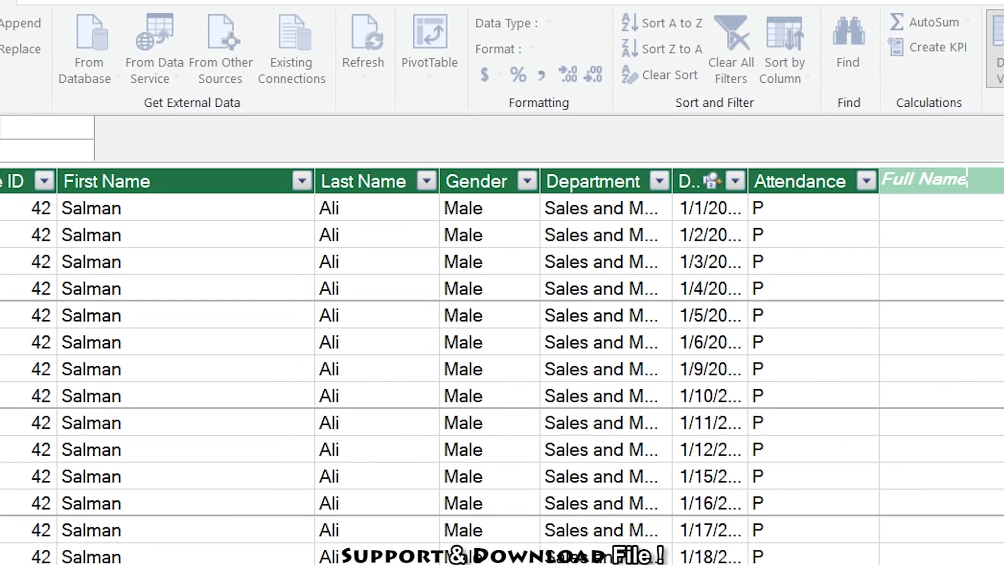
{"action": "key", "text": "Return"}
{"action": "type", "text": "="}
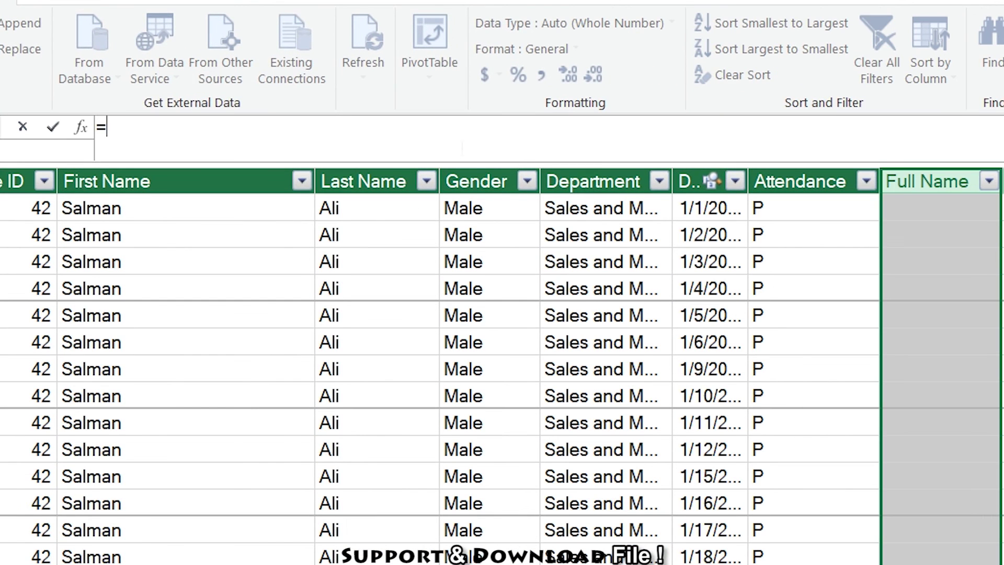
{"action": "type", "text": "frist"}
{"action": "key", "text": "BackSpace"}
{"action": "key", "text": "BackSpace"}
{"action": "key", "text": "BackSpace"}
{"action": "key", "text": "BackSpace"}
{"action": "type", "text": "ir"}
{"action": "key", "text": "Tab"}
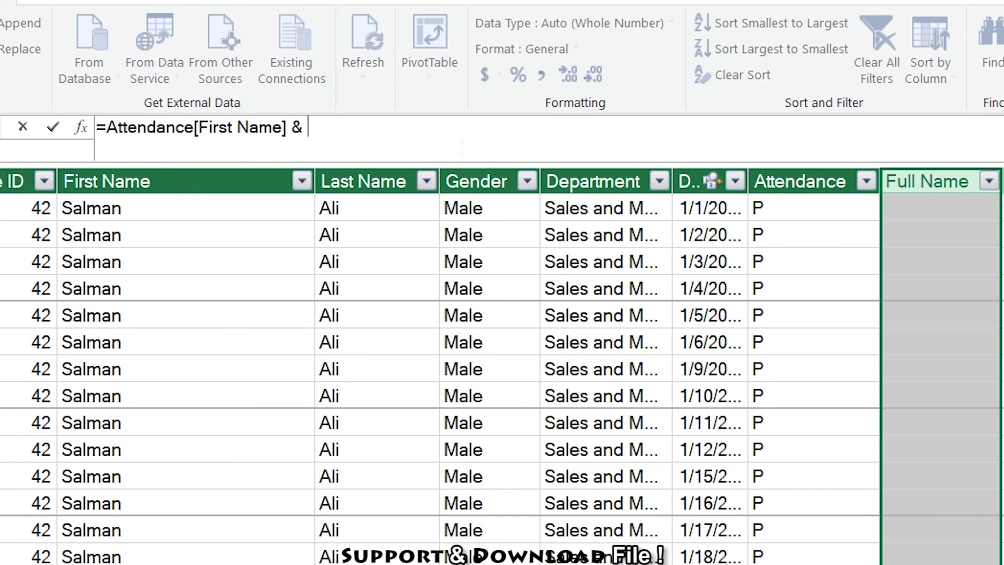
{"action": "type", "text": "& \" \" & last"}
{"action": "key", "text": "BackSpace"}
{"action": "key", "text": "BackSpace"}
{"action": "key", "text": "BackSpace"}
{"action": "key", "text": "BackSpace"}
{"action": "type", "text": "Attendance[Last Name]"}
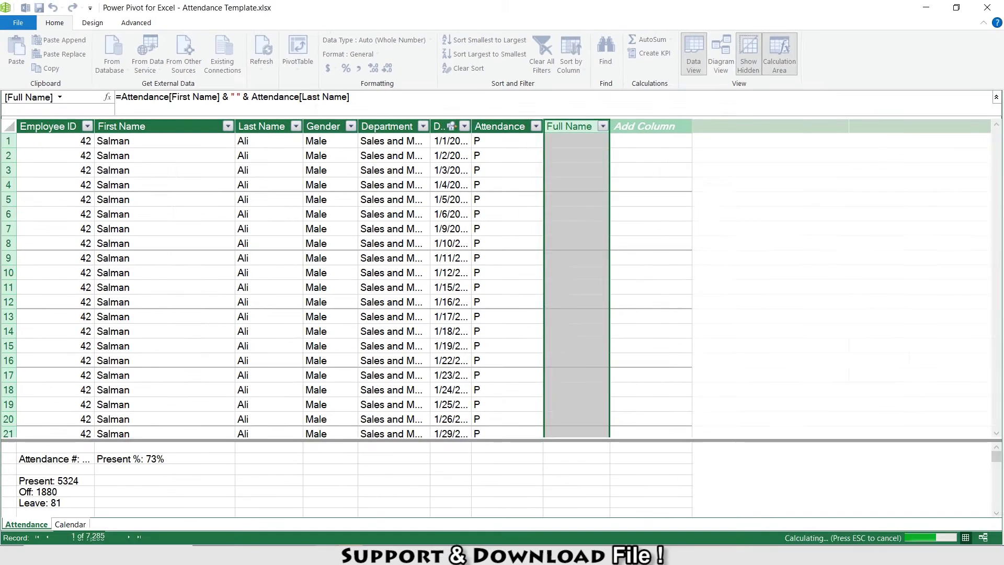
{"action": "key", "text": "Return"}
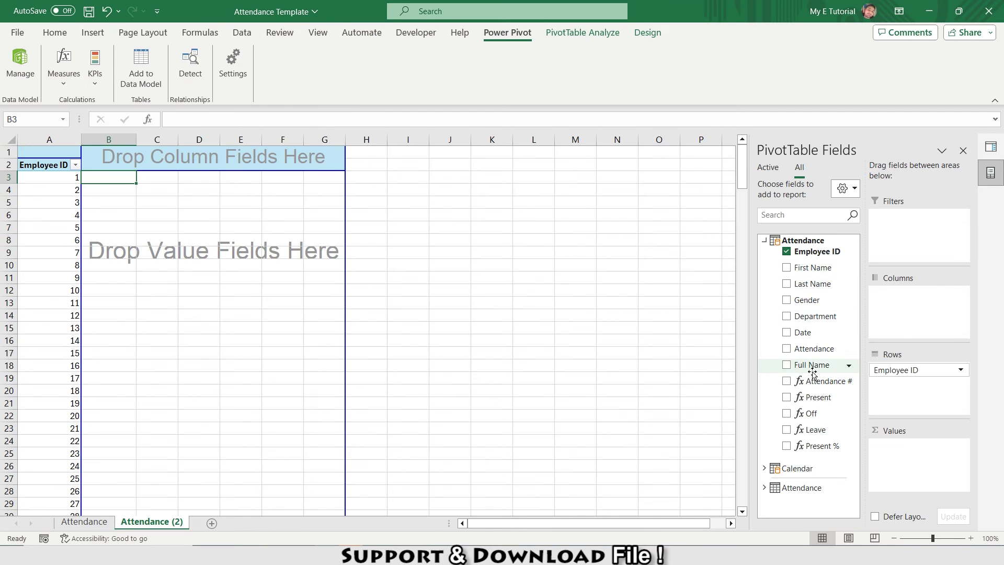
Put Full Name in Rows, Attendance in Columns and Attendance # in Values.
{"action": "left_click_drag", "start_coordinate": [813, 373], "coordinate": [913, 405]}
{"action": "left_click_drag", "start_coordinate": [813, 349], "coordinate": [926, 309]}
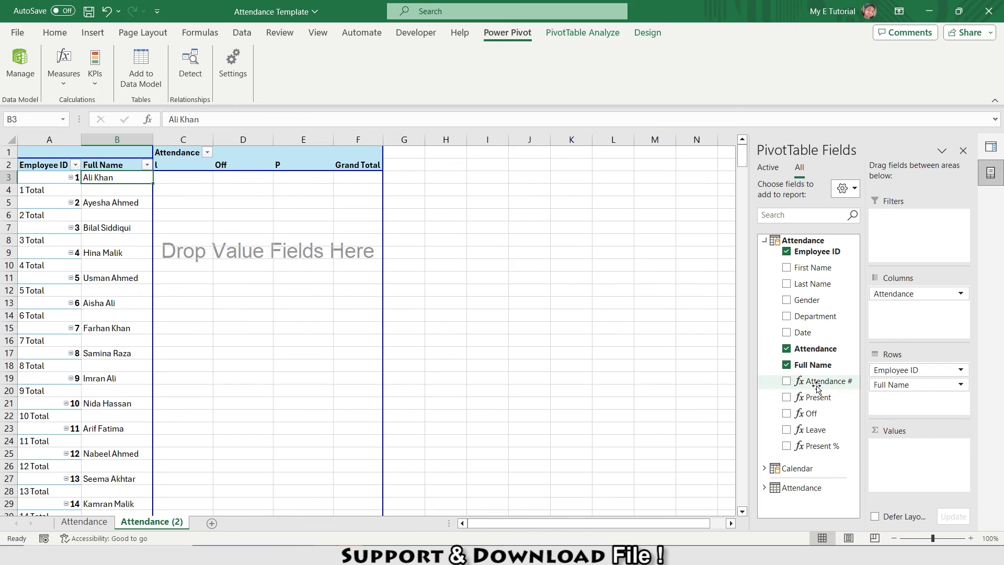
{"action": "left_click_drag", "start_coordinate": [814, 387], "coordinate": [899, 460]}
Hide subtotals, use Tabular layout with repeated item labels, and add Department to Rows.
{"action": "left_click", "coordinate": [647, 32]}
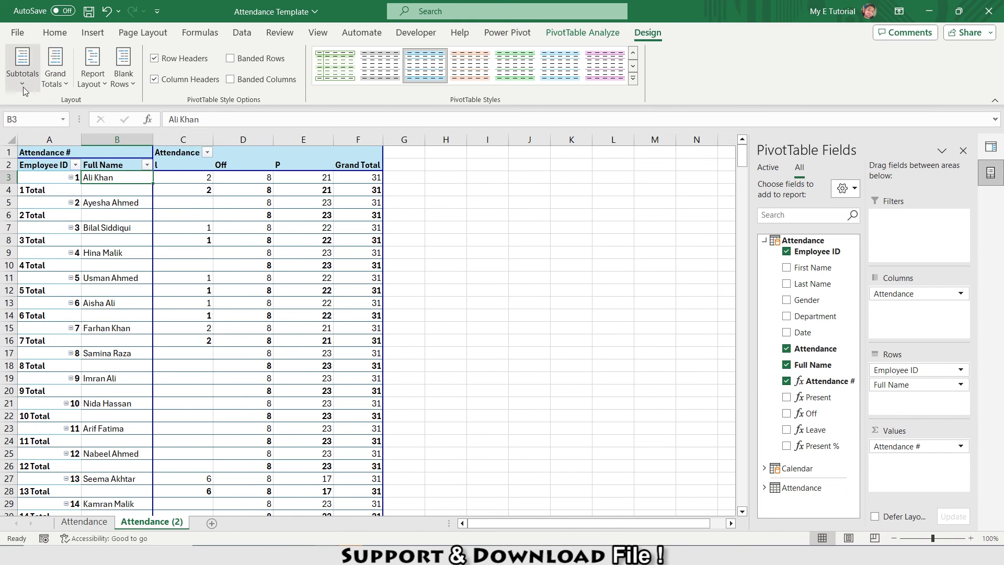
{"action": "left_click", "coordinate": [22, 65]}
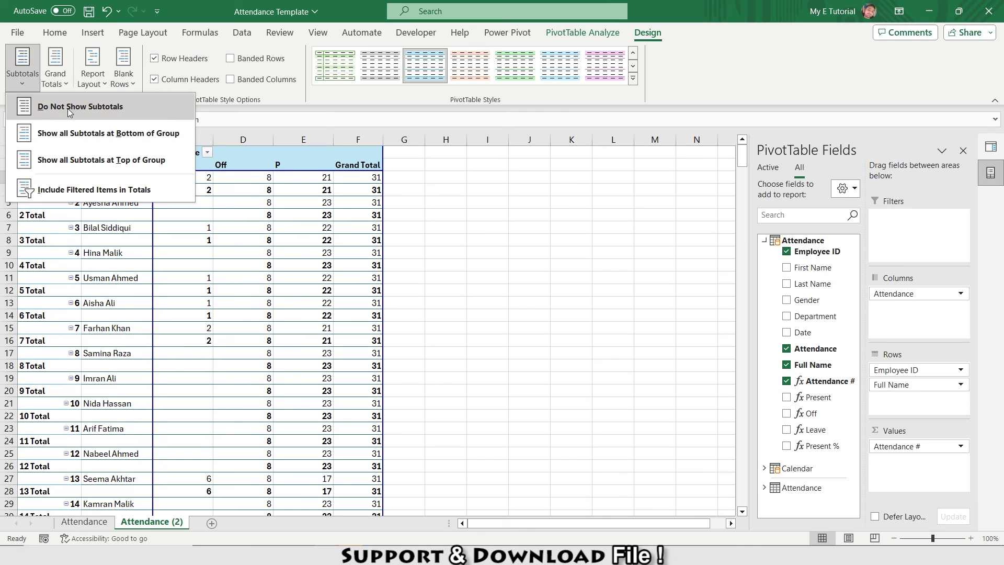
{"action": "left_click", "coordinate": [68, 108]}
{"action": "left_click", "coordinate": [92, 79]}
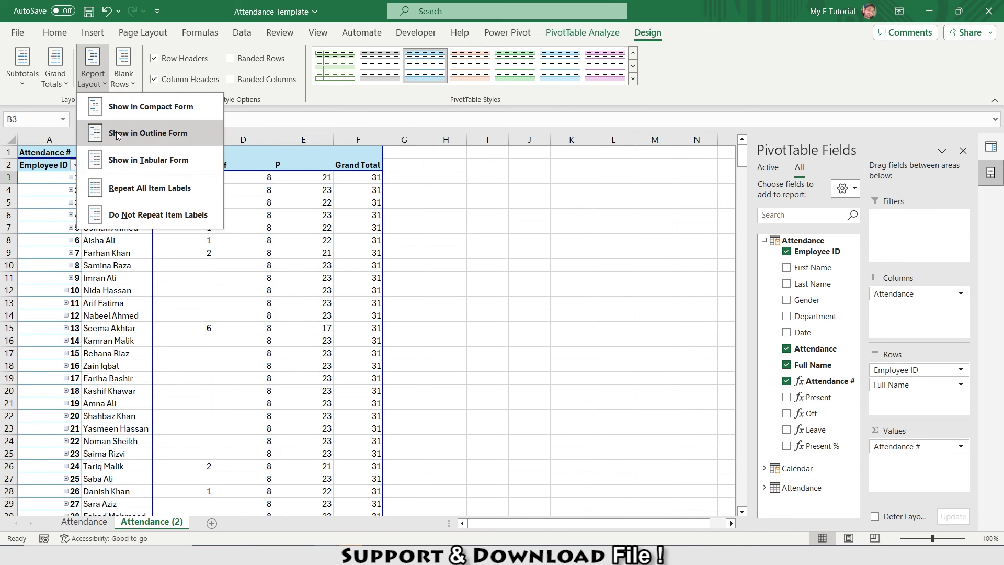
{"action": "left_click", "coordinate": [145, 162]}
{"action": "left_click", "coordinate": [92, 71]}
{"action": "left_click", "coordinate": [149, 189]}
{"action": "left_click_drag", "start_coordinate": [827, 317], "coordinate": [915, 370]}
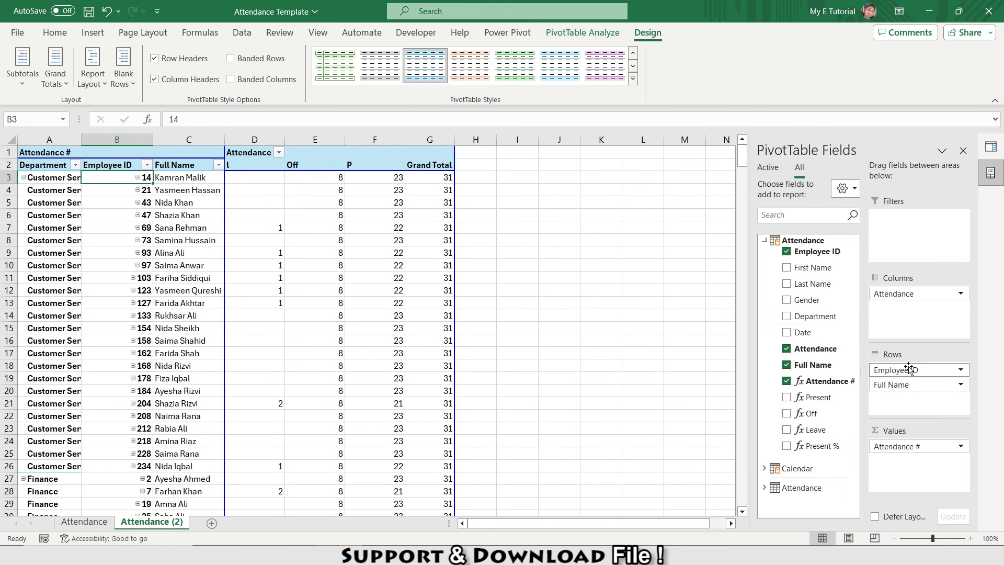
{"action": "left_click", "coordinate": [100, 35]}
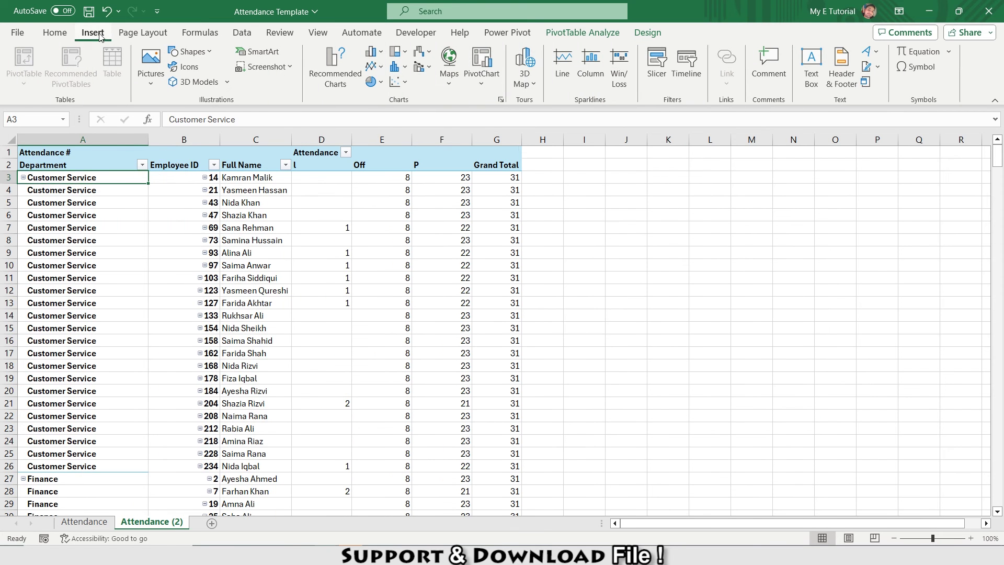
Insert Department and Gender slicers for the pivot.
{"action": "left_click", "coordinate": [657, 68]}
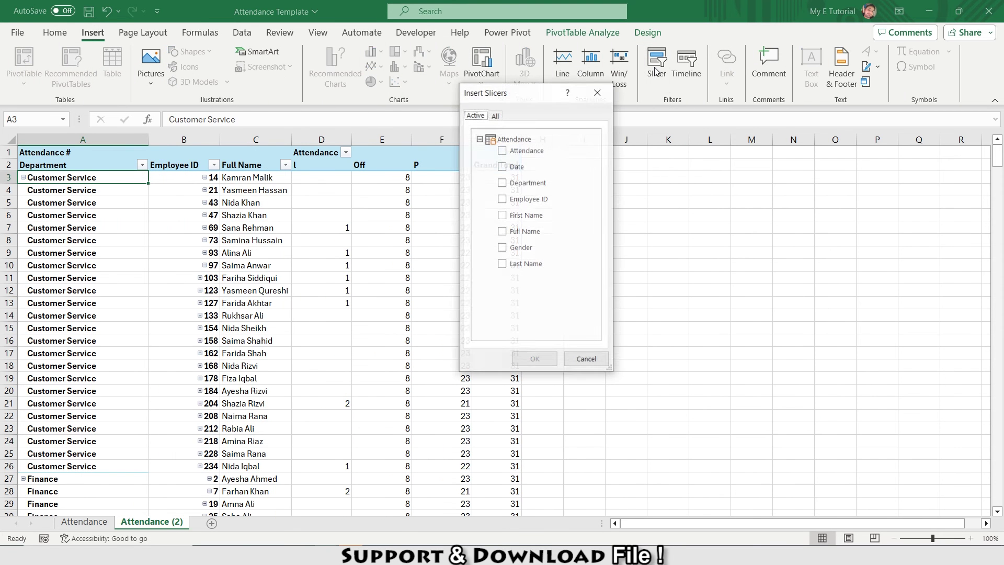
{"action": "left_click", "coordinate": [502, 183]}
{"action": "left_click", "coordinate": [502, 247]}
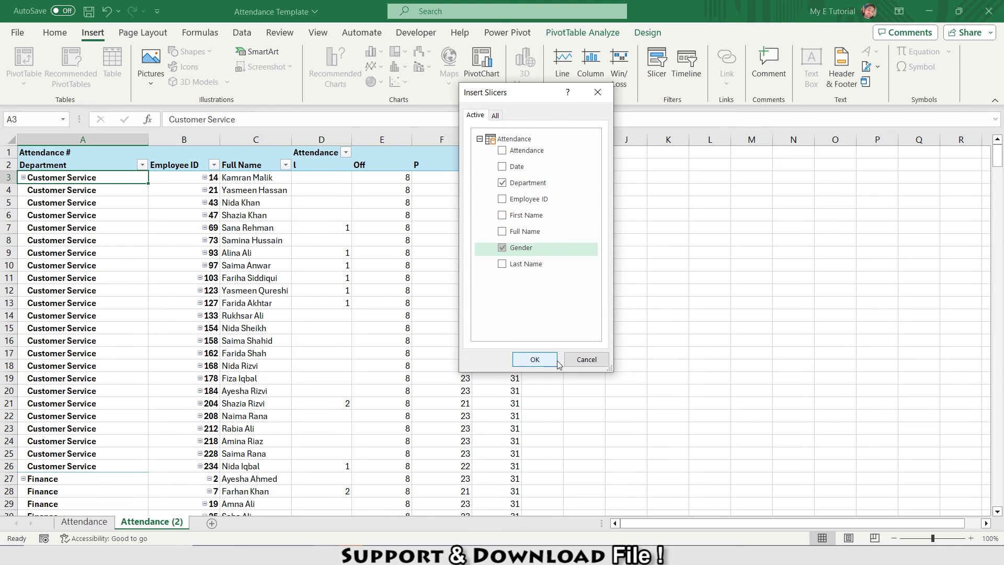
{"action": "left_click", "coordinate": [535, 360]}
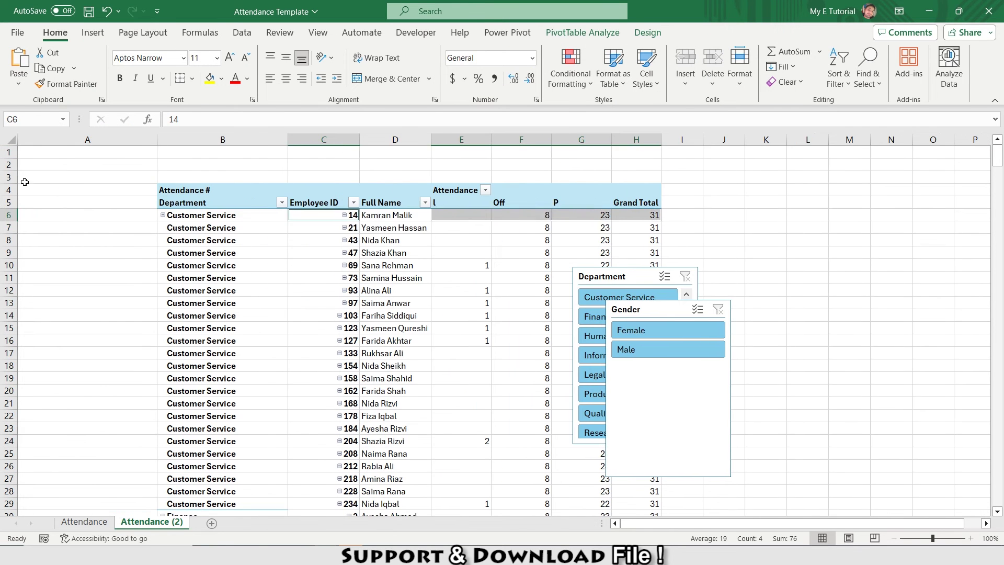
Stack the slicers in column A left of the pivot and add a new sheet.
{"action": "left_click_drag", "start_coordinate": [602, 276], "coordinate": [49, 158]}
{"action": "left_click_drag", "start_coordinate": [646, 311], "coordinate": [62, 339]}
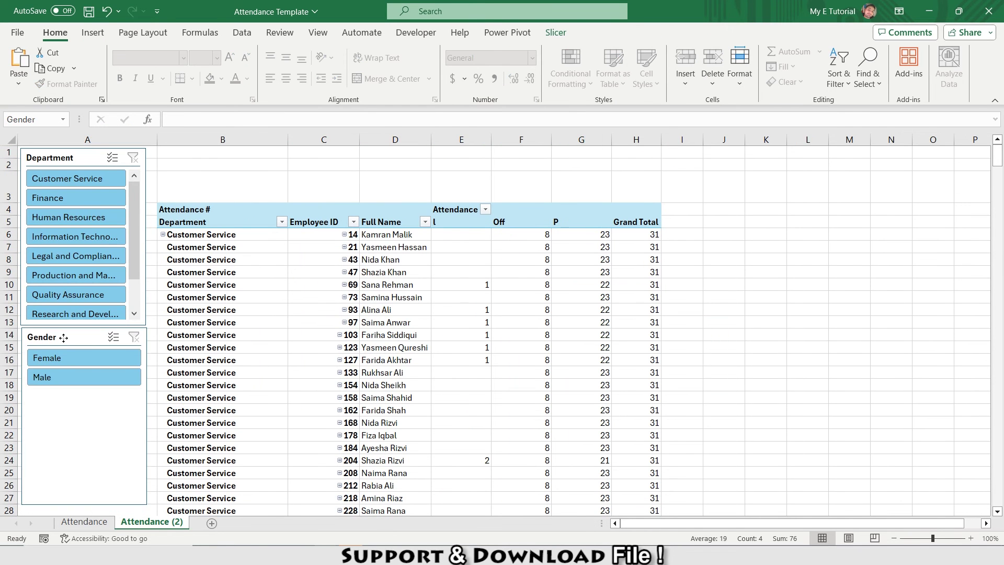
{"action": "left_click", "coordinate": [206, 180]}
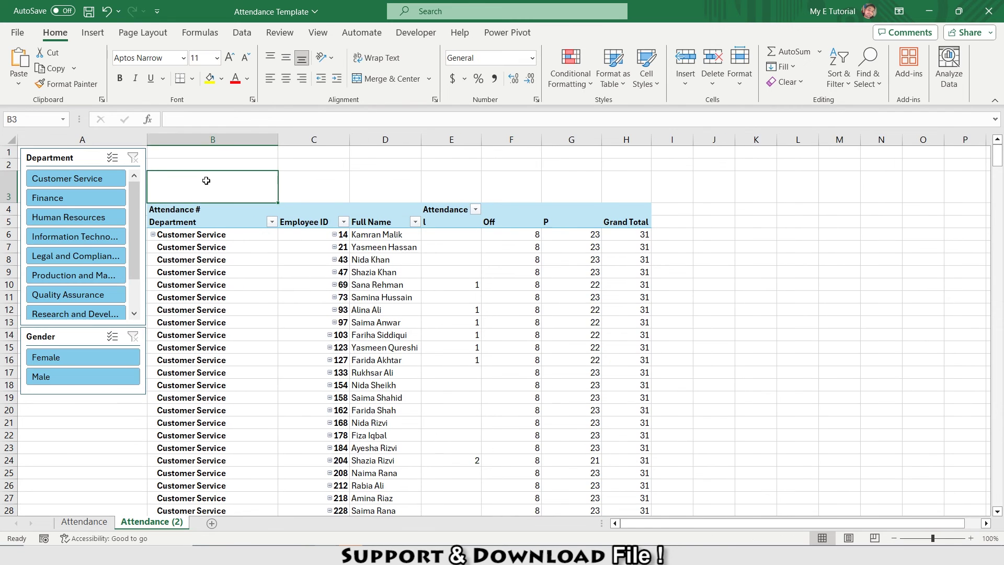
{"action": "left_click", "coordinate": [212, 522]}
Name the new sheet HelpingSheet and paste a copy of the Attendance (2) pivot at A1.
{"action": "type", "text": "HelpingSheet"}
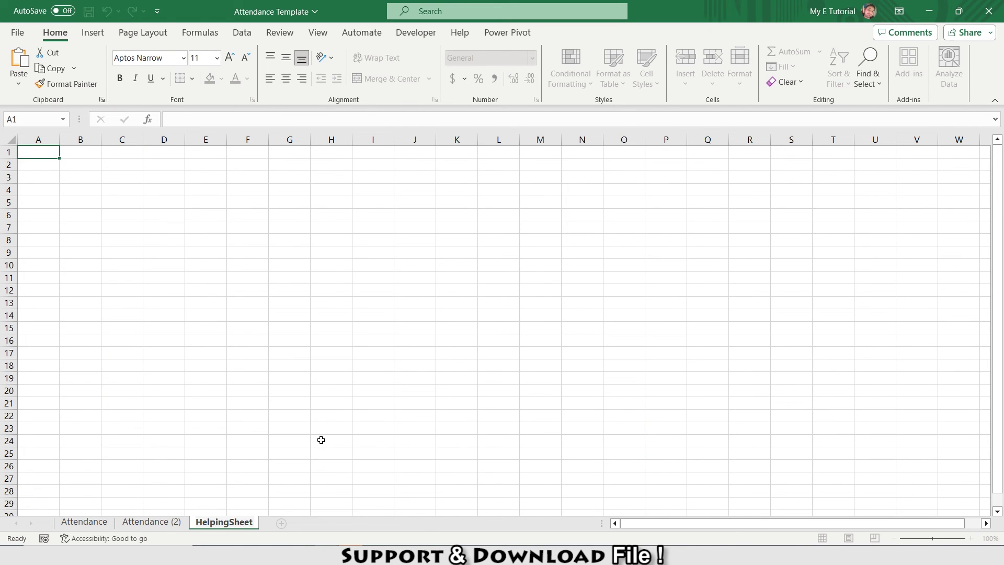
{"action": "key", "text": "Return"}
{"action": "key", "text": "ctrl+Page_Up"}
{"action": "left_click_drag", "start_coordinate": [213, 139], "coordinate": [605, 137]}
{"action": "key", "text": "ctrl+c"}
{"action": "left_click", "coordinate": [223, 522]}
{"action": "key", "text": "ctrl+v"}
Remove Department, Employee ID, Full Name and Attendance fields, leaving the Attendance # total 7285.
{"action": "left_click", "coordinate": [73, 215]}
{"action": "right_click", "coordinate": [73, 215]}
{"action": "left_click", "coordinate": [120, 529]}
{"action": "left_click_drag", "start_coordinate": [930, 371], "coordinate": [697, 337]}
{"action": "left_click_drag", "start_coordinate": [931, 374], "coordinate": [747, 338]}
{"action": "left_click_drag", "start_coordinate": [933, 293], "coordinate": [85, 202]}
Paste pivot copies at A7 and A10 showing the Present (5324) and Off (1880) totals.
{"action": "key", "text": "ctrl+c"}
{"action": "left_click", "coordinate": [45, 228]}
{"action": "key", "text": "ctrl+v"}
{"action": "left_click", "coordinate": [790, 240]}
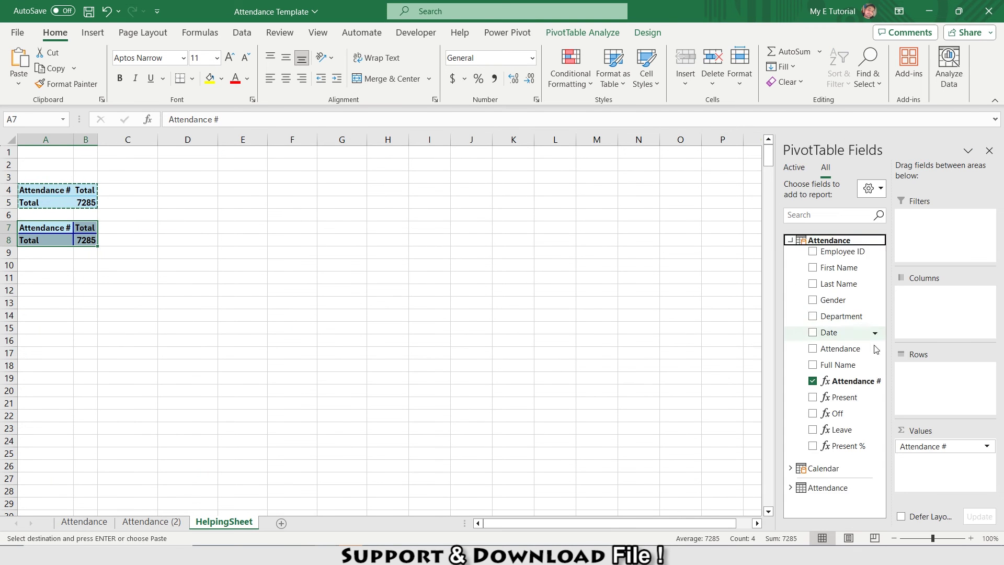
{"action": "left_click", "coordinate": [814, 381]}
{"action": "left_click", "coordinate": [814, 396]}
{"action": "key", "text": "ctrl+c"}
{"action": "key", "text": "Down"}
{"action": "key", "text": "Down"}
{"action": "key", "text": "Down"}
{"action": "key", "text": "ctrl+v"}
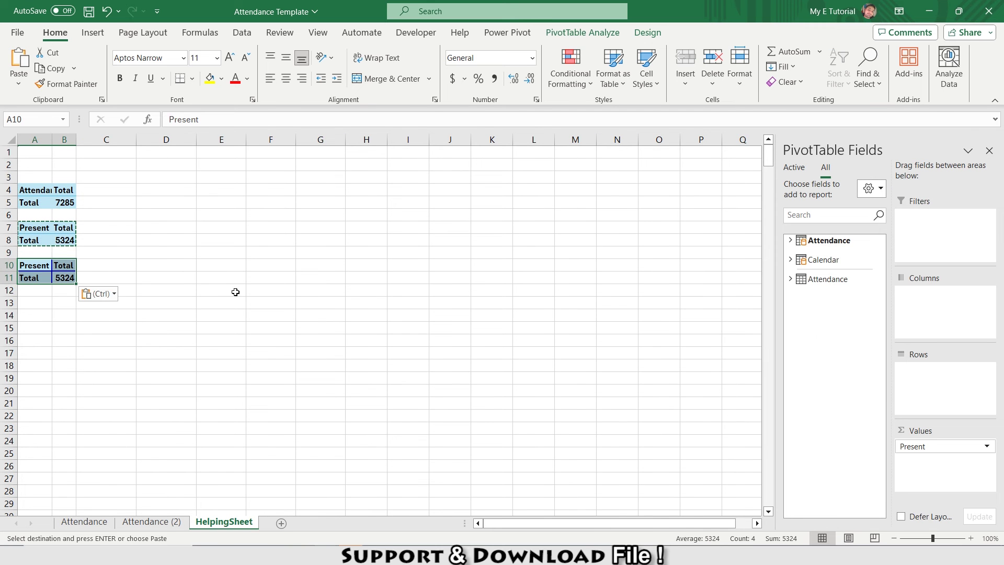
{"action": "left_click", "coordinate": [790, 240]}
{"action": "left_click", "coordinate": [813, 397]}
{"action": "left_click", "coordinate": [813, 413]}
Paste a Leave (81) pivot at A13 and an empty fifth pivot at A16.
{"action": "key", "text": "ctrl+c"}
{"action": "key", "text": "Down"}
{"action": "key", "text": "Down"}
{"action": "key", "text": "Down"}
{"action": "key", "text": "ctrl+v"}
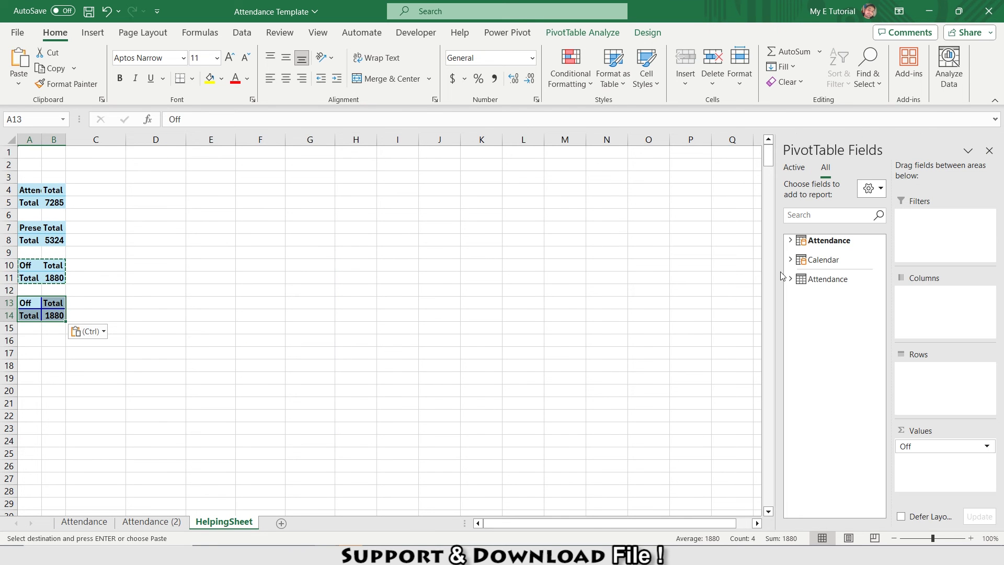
{"action": "left_click", "coordinate": [790, 240]}
{"action": "left_click", "coordinate": [812, 413]}
{"action": "left_click", "coordinate": [813, 429]}
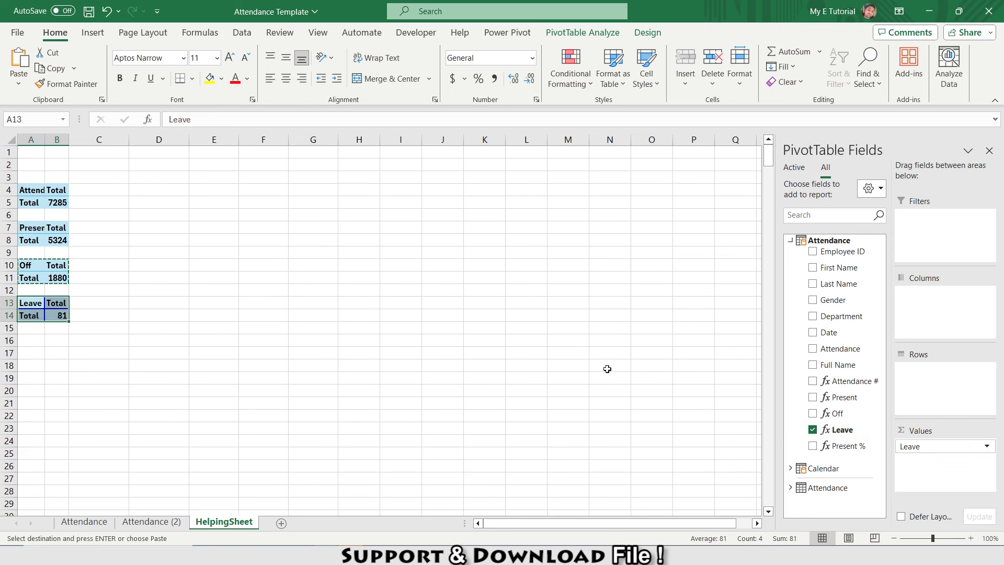
{"action": "key", "text": "ctrl+c"}
{"action": "key", "text": "Down"}
{"action": "key", "text": "Down"}
{"action": "key", "text": "Down"}
{"action": "key", "text": "ctrl+v"}
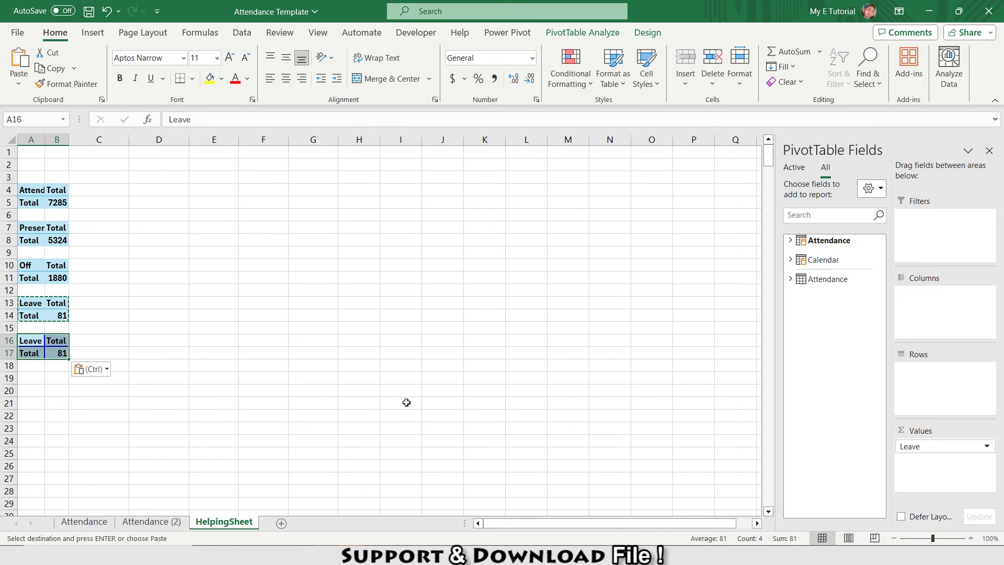
{"action": "left_click", "coordinate": [790, 240]}
{"action": "left_click", "coordinate": [813, 446]}
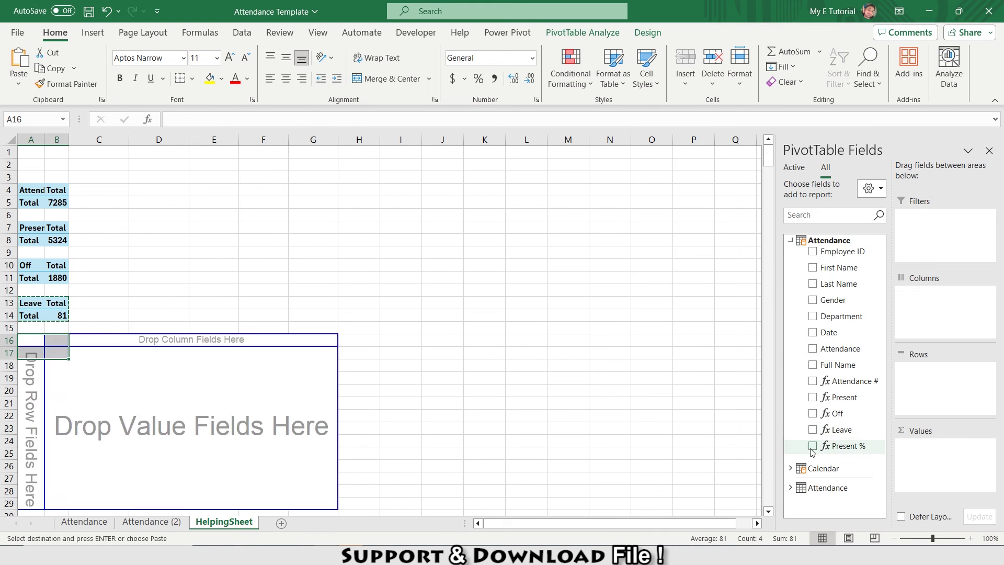
Draw a dark blue rectangle over B1:B3 on Attendance (2), above the pivot table.
{"action": "left_click", "coordinate": [152, 522]}
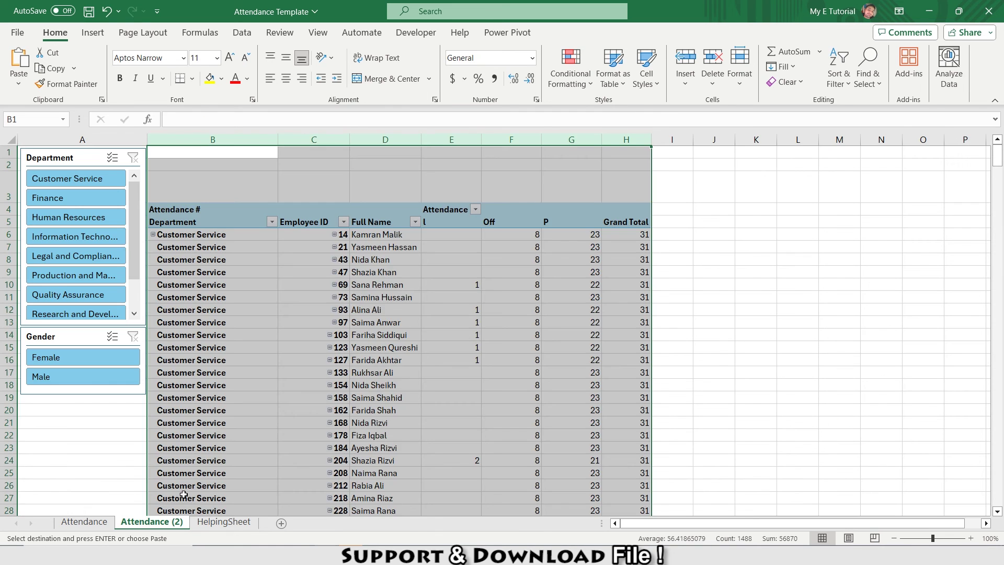
{"action": "left_click", "coordinate": [198, 175]}
{"action": "left_click", "coordinate": [97, 36]}
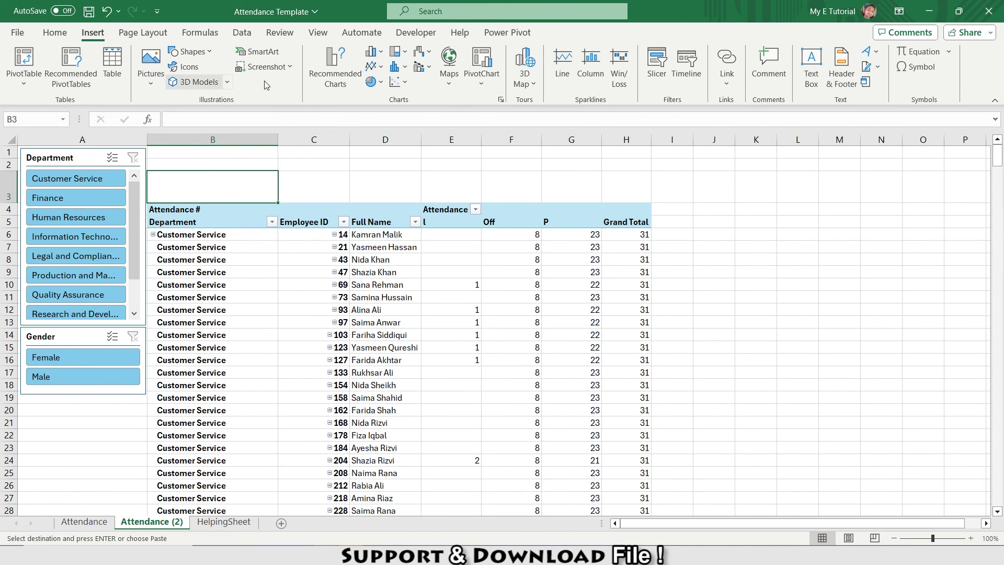
{"action": "left_click", "coordinate": [214, 52]}
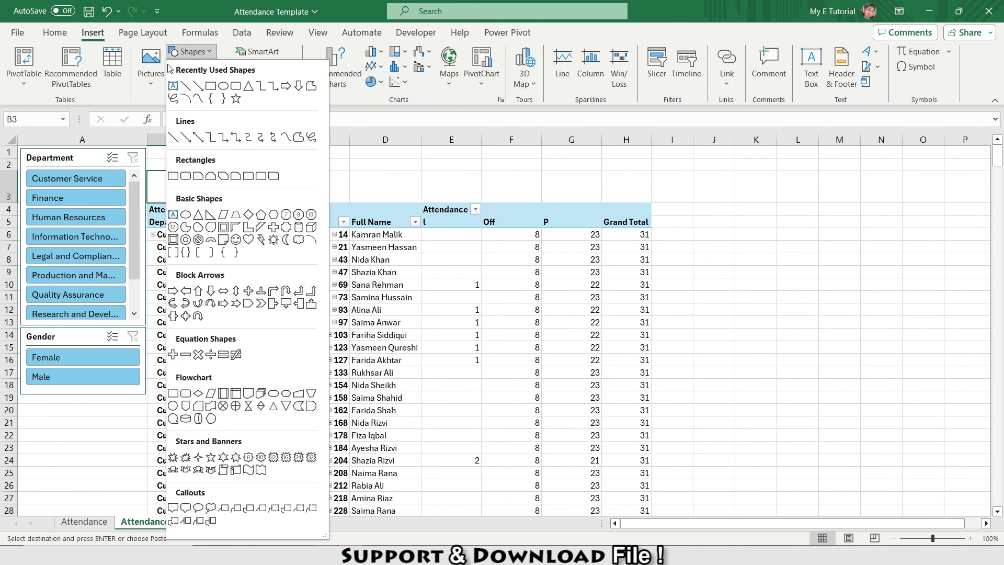
{"action": "left_click", "coordinate": [205, 86]}
{"action": "mouse_move", "coordinate": [182, 160]}
{"action": "left_mouse_down"}
{"action": "mouse_move", "coordinate": [283, 199]}
{"action": "mouse_move", "coordinate": [275, 192]}
{"action": "left_mouse_up"}
{"action": "left_click_drag", "start_coordinate": [205, 189], "coordinate": [196, 195]}
{"action": "left_click", "coordinate": [170, 120]}
{"action": "key", "text": "Escape"}
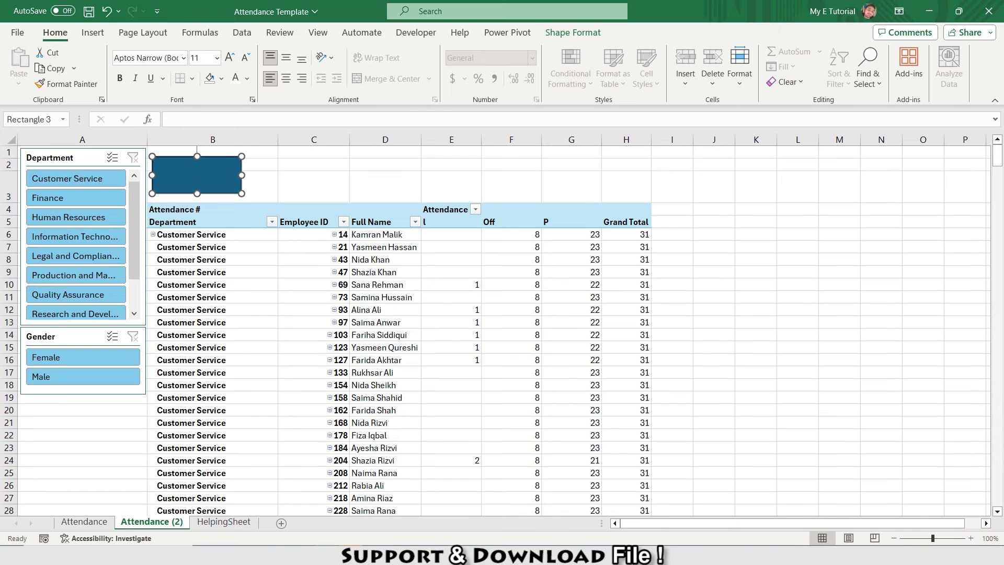
{"action": "left_click", "coordinate": [179, 119]}
Link the rectangle to HelpingSheet!B8 so the card shows 5324.
{"action": "type", "text": "="}
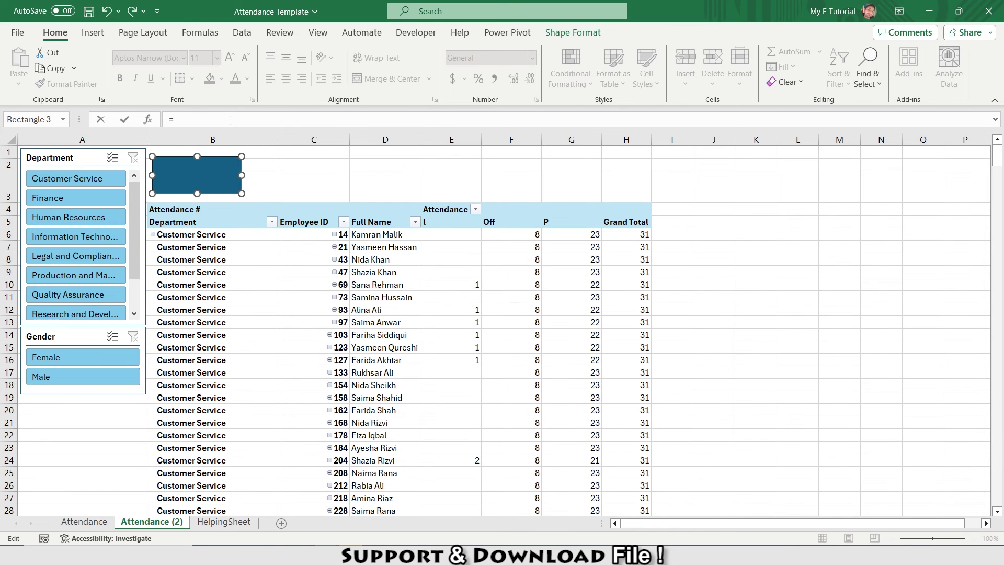
{"action": "left_click", "coordinate": [230, 522]}
{"action": "left_click", "coordinate": [85, 240]}
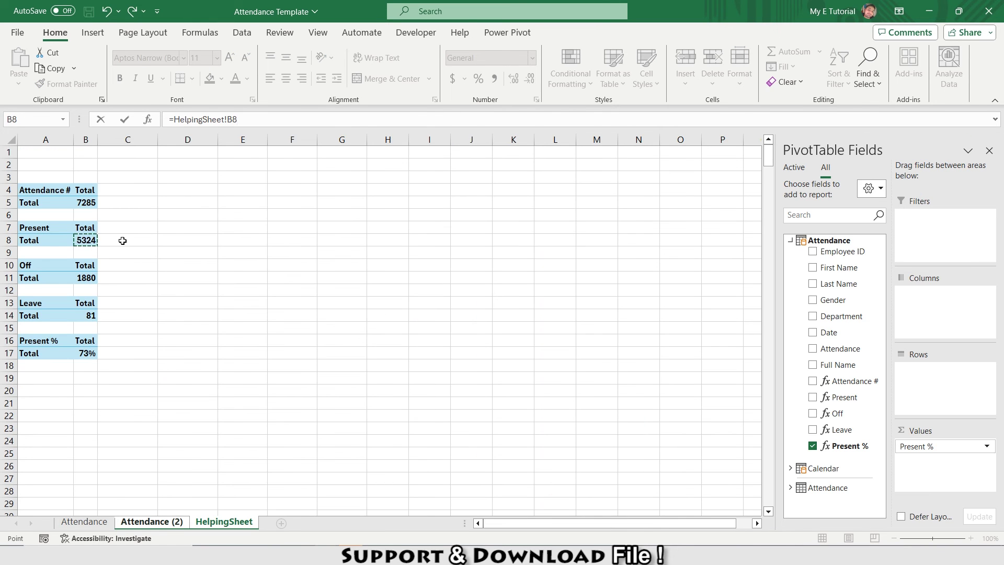
{"action": "key", "text": "Return"}
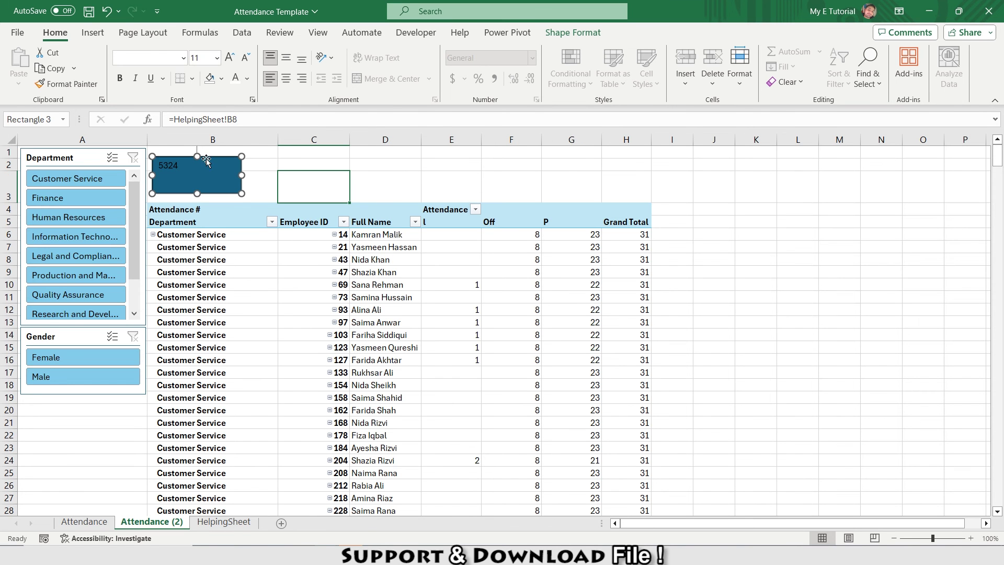
Duplicate the card and link the copy to HelpingSheet!B11, showing 1880.
{"action": "key", "text": "ctrl+d"}
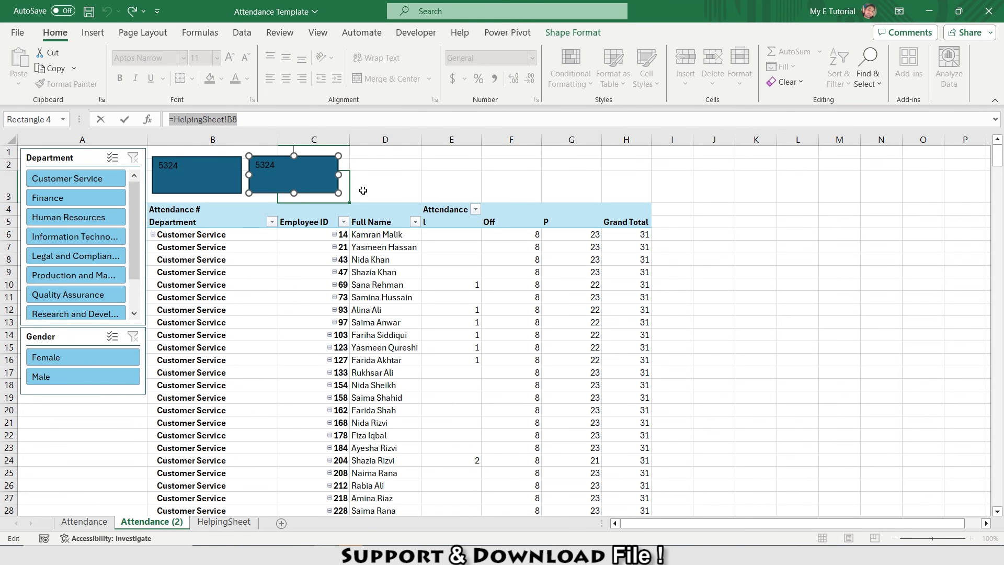
{"action": "type", "text": "="}
{"action": "key", "text": "ctrl+Page_Down"}
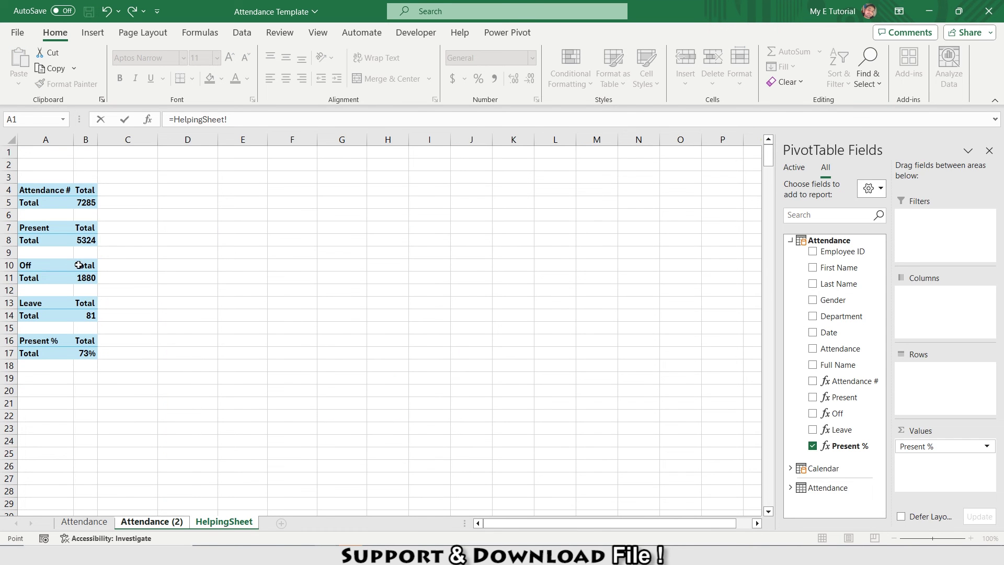
{"action": "left_click", "coordinate": [88, 278]}
{"action": "key", "text": "Return"}
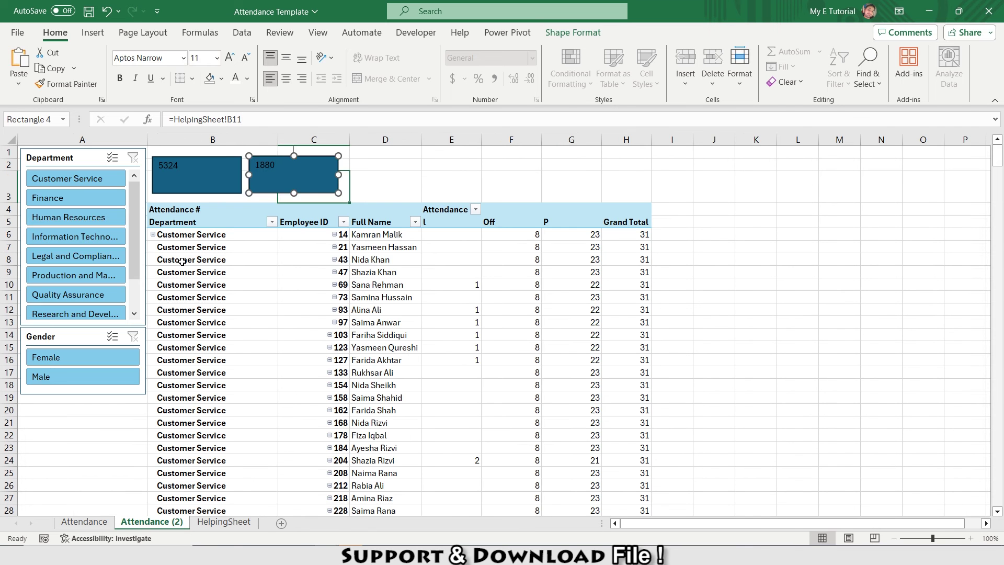
Copy the card to the right and relink it to HelpingSheet!B14, showing 81.
{"action": "left_click_drag", "start_coordinate": [302, 184], "coordinate": [405, 186]}
{"action": "double_click", "coordinate": [282, 118]}
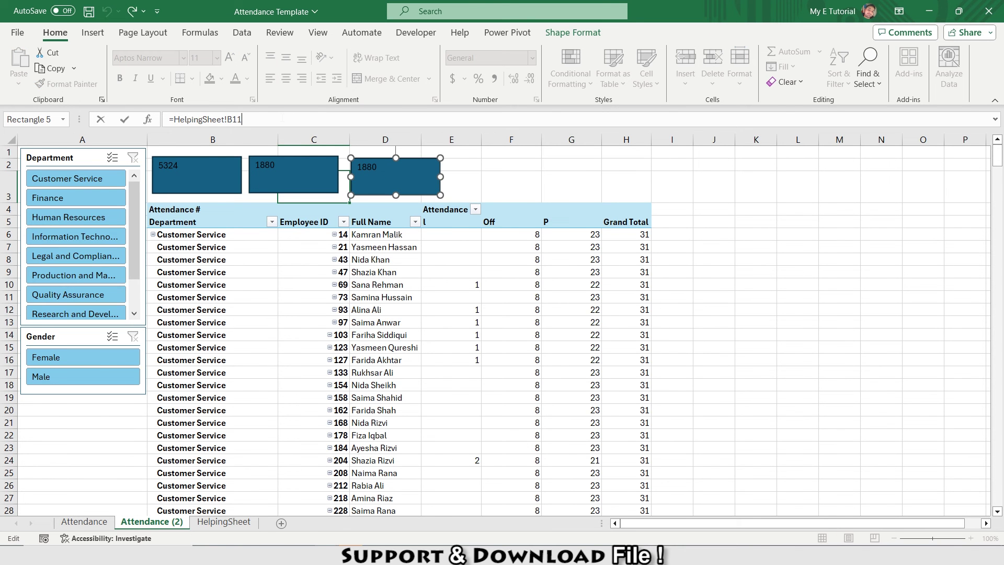
{"action": "key", "text": "shift+Home"}
{"action": "type", "text": "="}
{"action": "left_click", "coordinate": [224, 521]}
{"action": "left_click", "coordinate": [85, 314]}
{"action": "key", "text": "Return"}
Add a fourth card linked to HelpingSheet!B5, showing 7285.
{"action": "left_click_drag", "start_coordinate": [381, 162], "coordinate": [481, 163]}
{"action": "left_click", "coordinate": [283, 120]}
{"action": "key", "text": "shift+Home"}
{"action": "type", "text": "="}
{"action": "key", "text": "ctrl+Page_Down"}
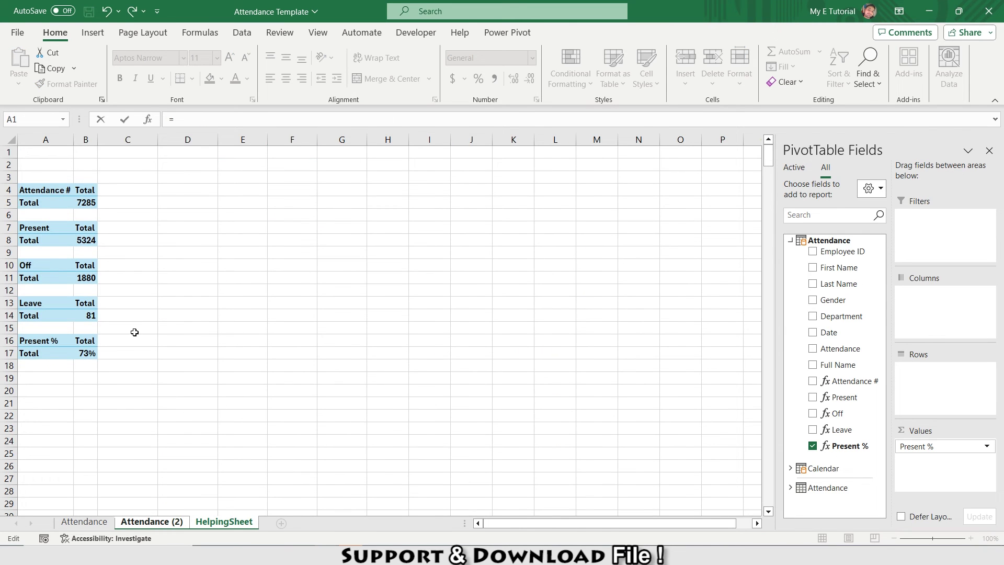
{"action": "left_click", "coordinate": [83, 203]}
{"action": "key", "text": "Return"}
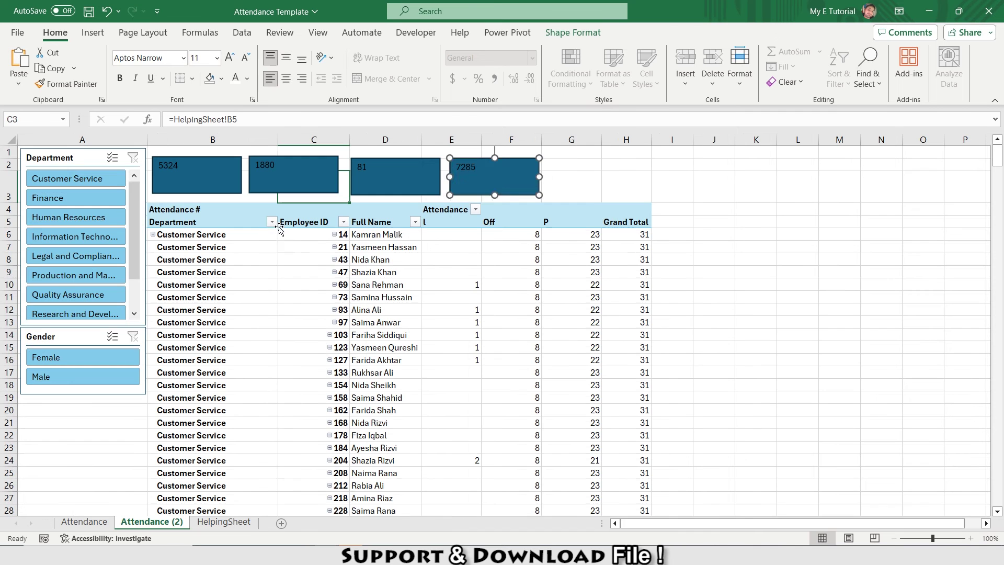
Add a fifth card linked to HelpingSheet!B17, showing 73%.
{"action": "left_click_drag", "start_coordinate": [569, 182], "coordinate": [564, 187]}
{"action": "left_click_drag", "start_coordinate": [239, 120], "coordinate": [169, 119]}
{"action": "type", "text": "="}
{"action": "key", "text": "ctrl+Page_Down"}
{"action": "left_click", "coordinate": [86, 353]}
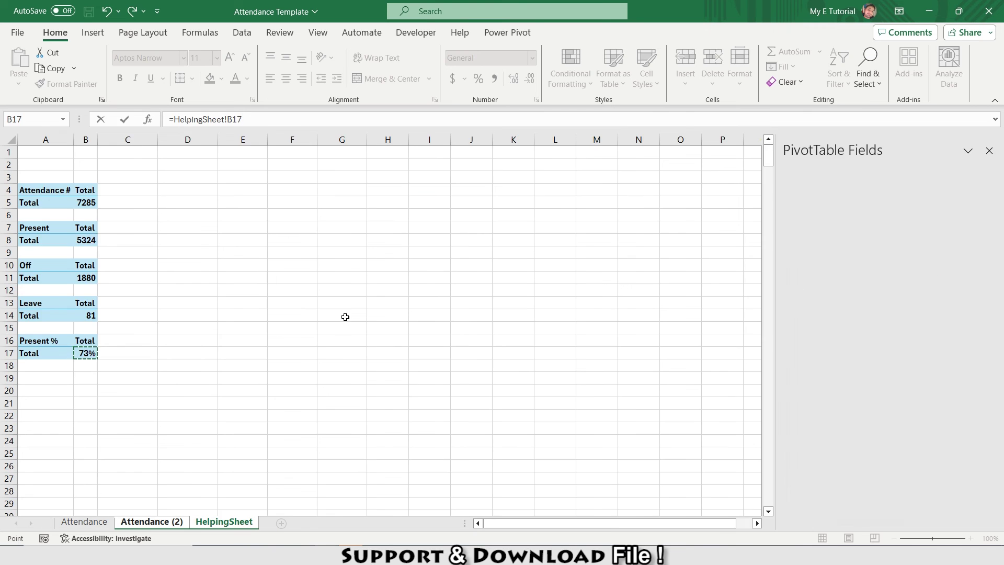
{"action": "key", "text": "Return"}
Select the 5324, 1880, 81 and 7285 cards together.
{"action": "left_click", "coordinate": [238, 152]}
{"action": "left_click", "coordinate": [189, 181]}
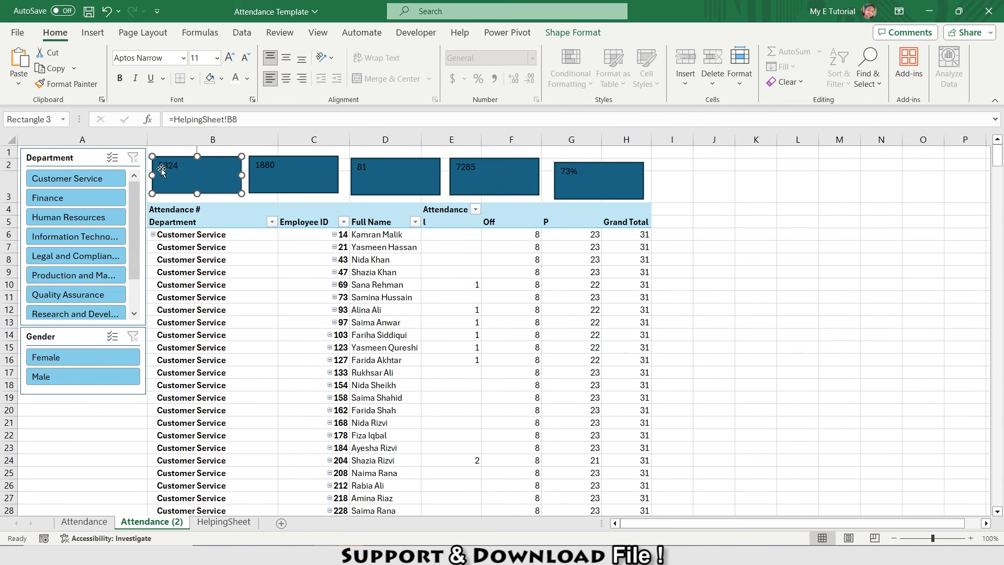
{"action": "left_click", "coordinate": [273, 171], "text": "ctrl"}
{"action": "left_click", "coordinate": [400, 176], "text": "ctrl"}
{"action": "left_click", "coordinate": [494, 178], "text": "ctrl"}
Align the tops of the five cards and distribute them horizontally.
{"action": "left_click", "coordinate": [596, 180], "text": "ctrl"}
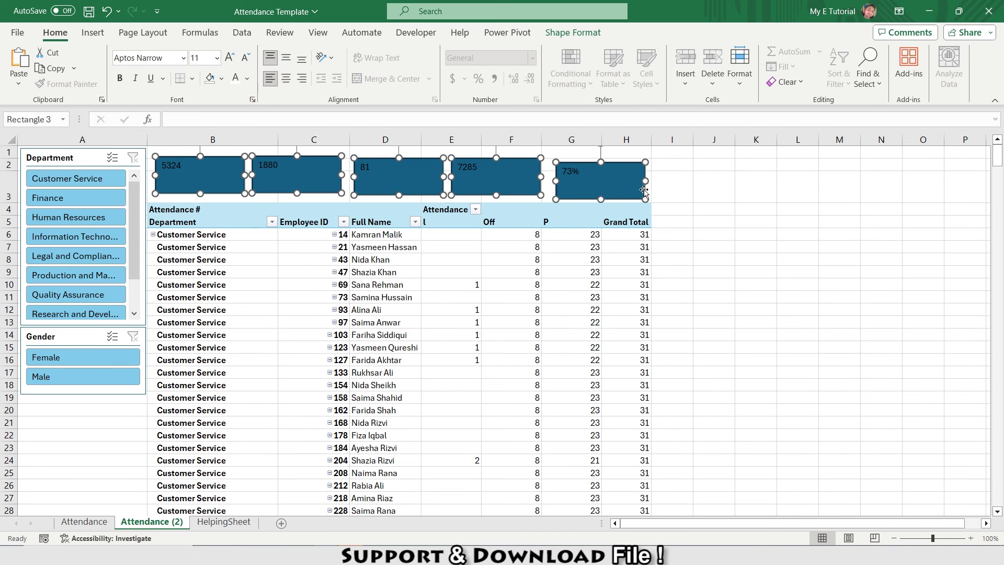
{"action": "left_click", "coordinate": [566, 37]}
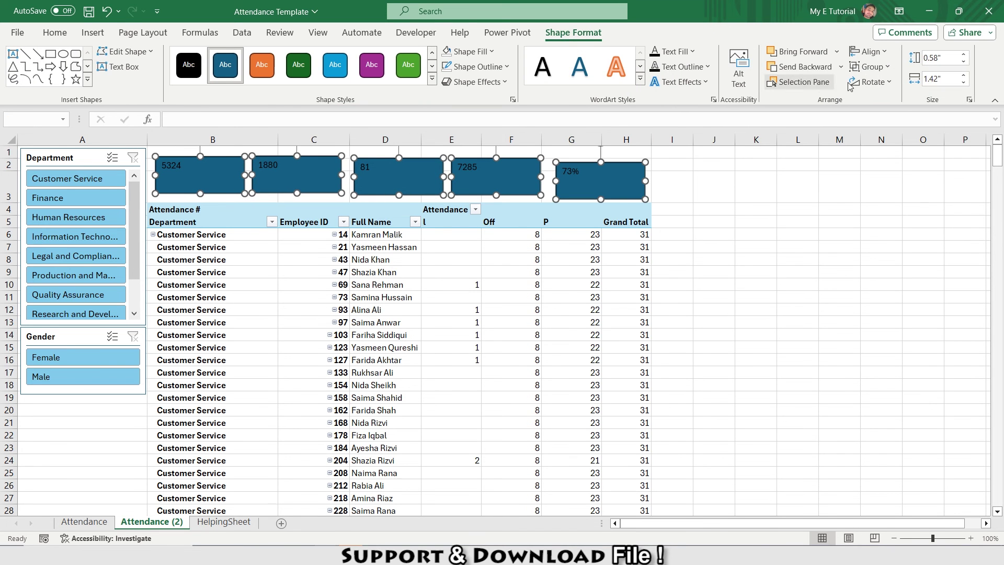
{"action": "left_click", "coordinate": [868, 51]}
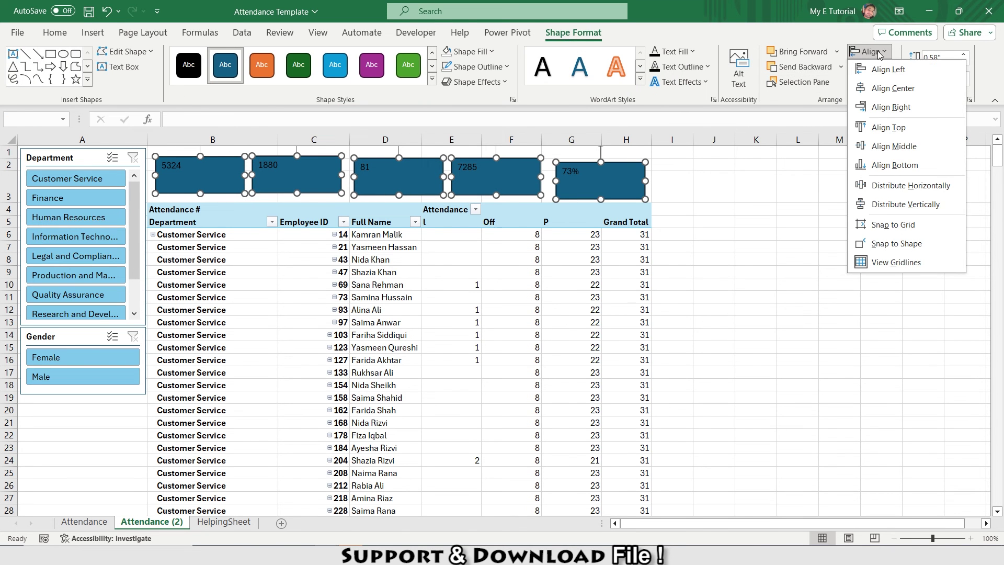
{"action": "left_click", "coordinate": [885, 128]}
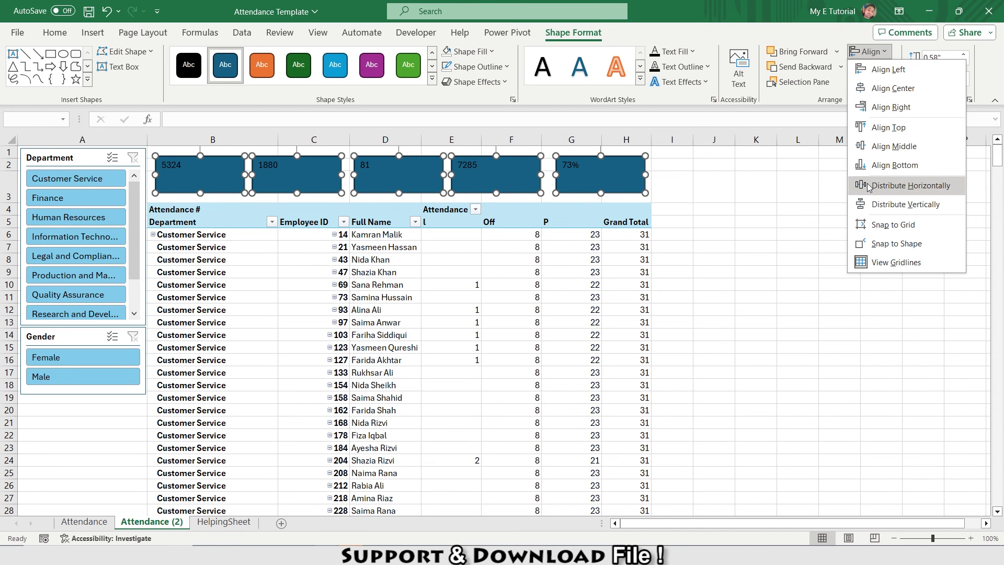
{"action": "left_click", "coordinate": [888, 186]}
Format the card numbers as white, bold, centred 14-pt Comic Sans MS.
{"action": "left_click", "coordinate": [55, 34]}
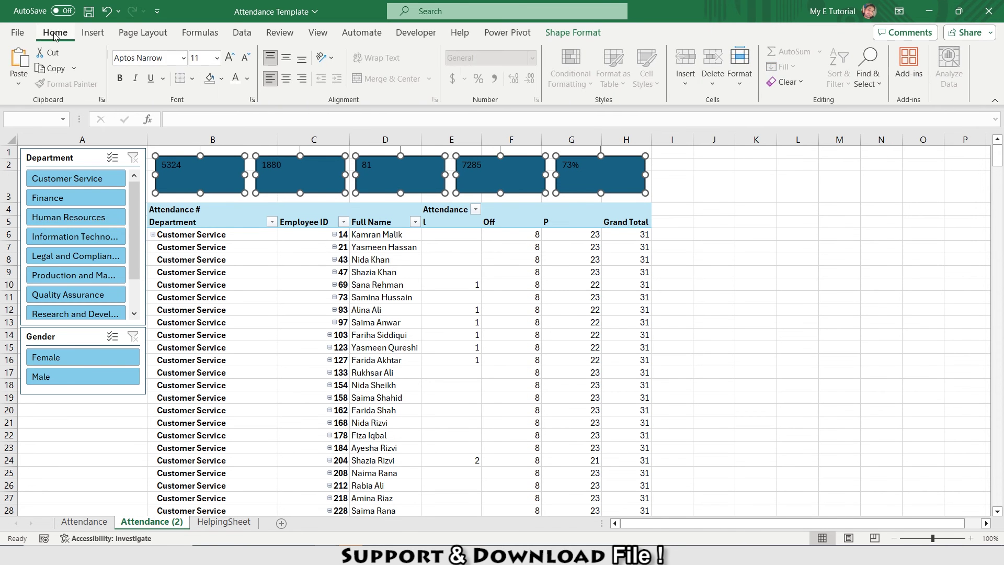
{"action": "left_click", "coordinate": [236, 80]}
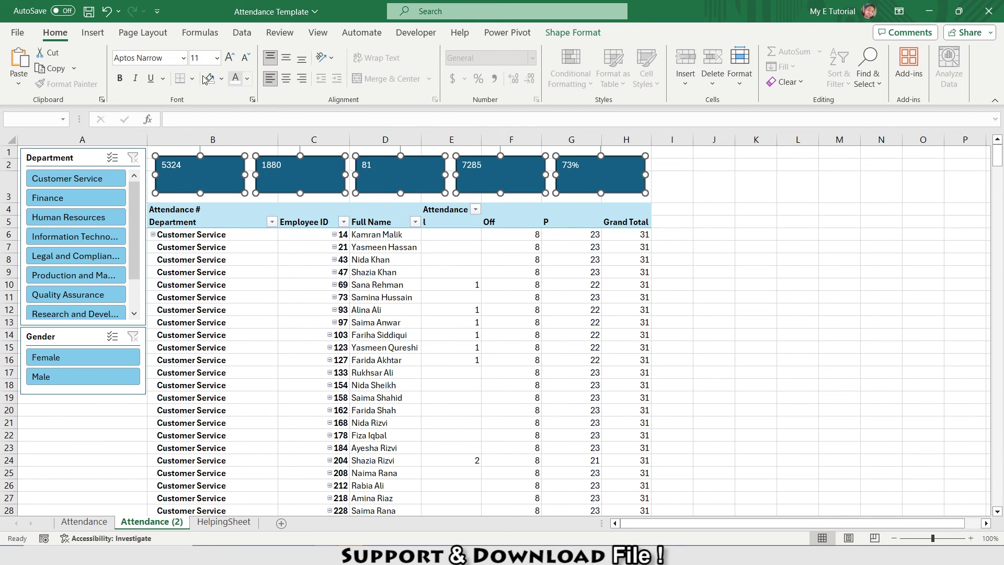
{"action": "left_click", "coordinate": [157, 57]}
{"action": "type", "text": "Comic Sans MS"}
{"action": "key", "text": "Return"}
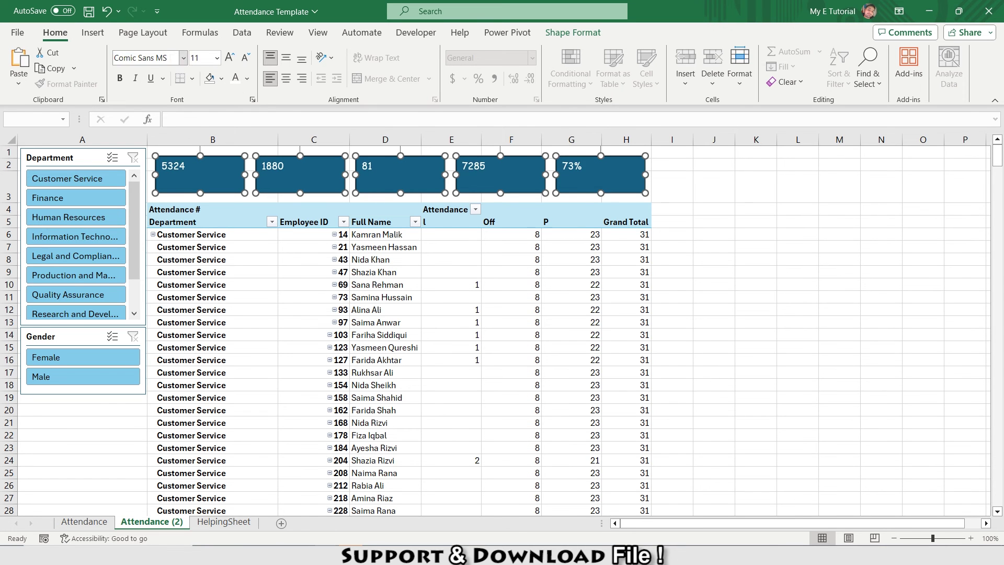
{"action": "left_click", "coordinate": [286, 78]}
{"action": "left_click", "coordinate": [120, 81]}
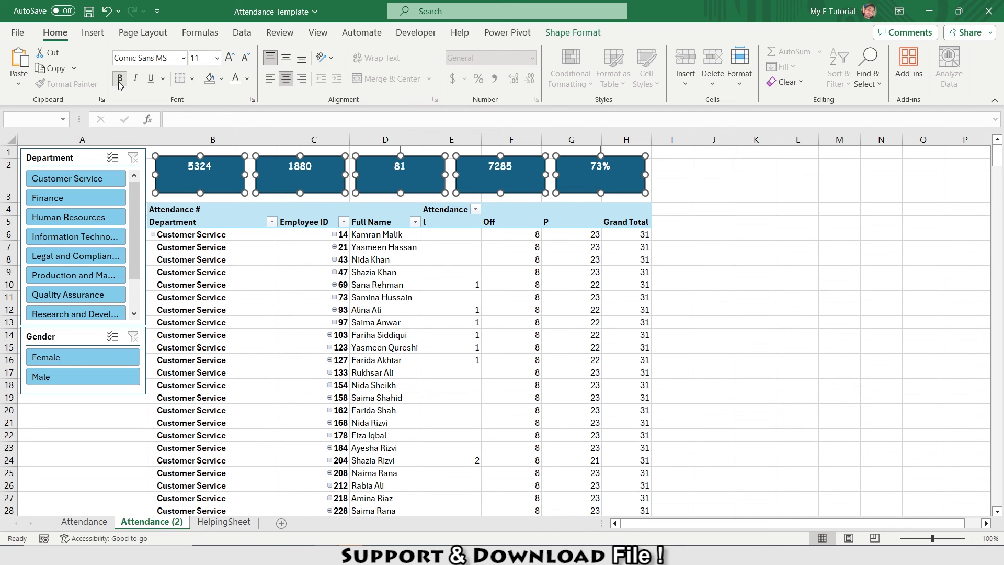
{"action": "left_click", "coordinate": [200, 57]}
{"action": "type", "text": "14"}
{"action": "key", "text": "Return"}
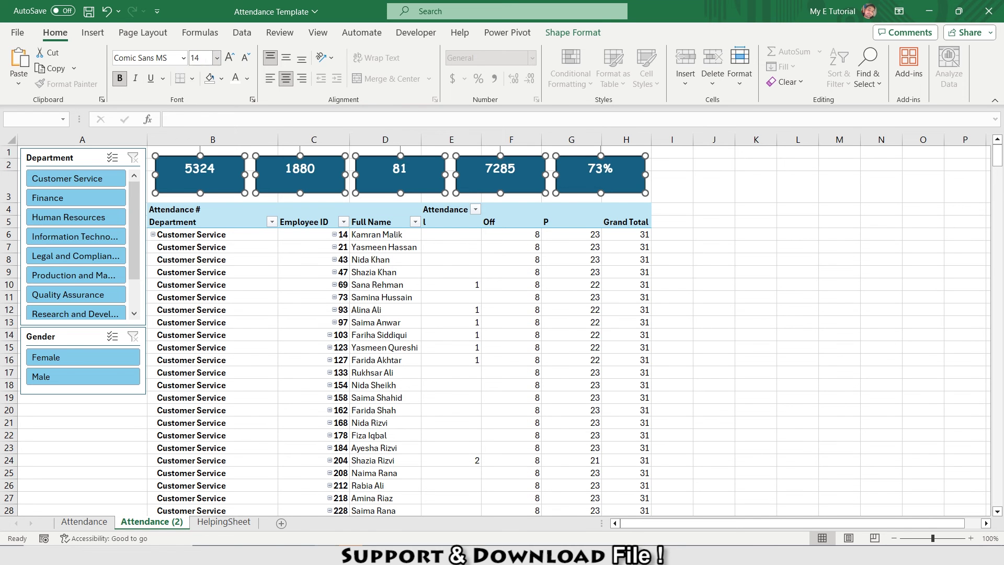
{"action": "key", "text": "Escape"}
Draw a text box under the 5324 card with dark blue fill and no outline.
{"action": "left_click", "coordinate": [93, 33]}
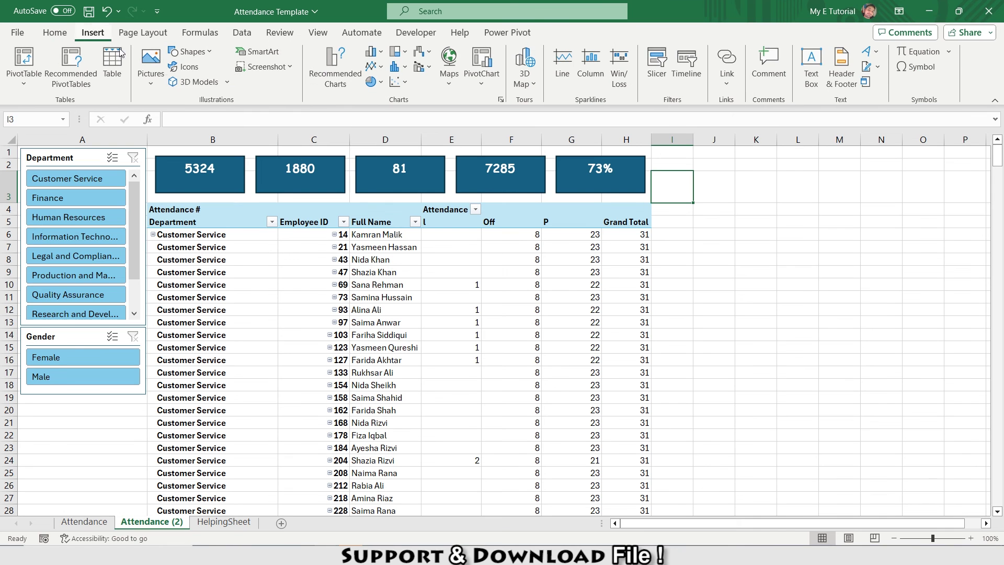
{"action": "left_click", "coordinate": [812, 75]}
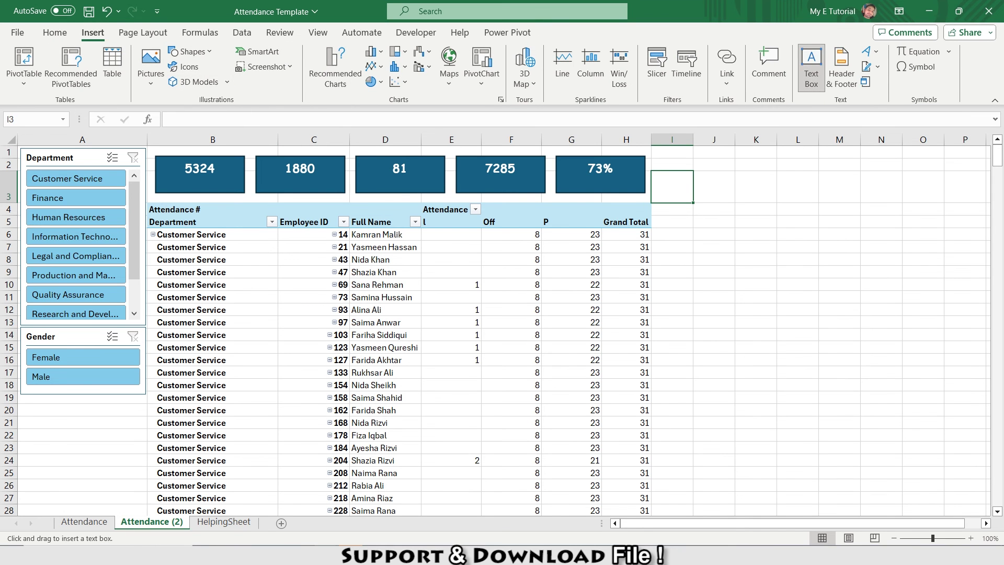
{"action": "mouse_move", "coordinate": [156, 173]}
{"action": "left_mouse_down"}
{"action": "mouse_move", "coordinate": [245, 194]}
{"action": "mouse_move", "coordinate": [200, 179]}
{"action": "left_mouse_up"}
{"action": "left_click", "coordinate": [568, 35]}
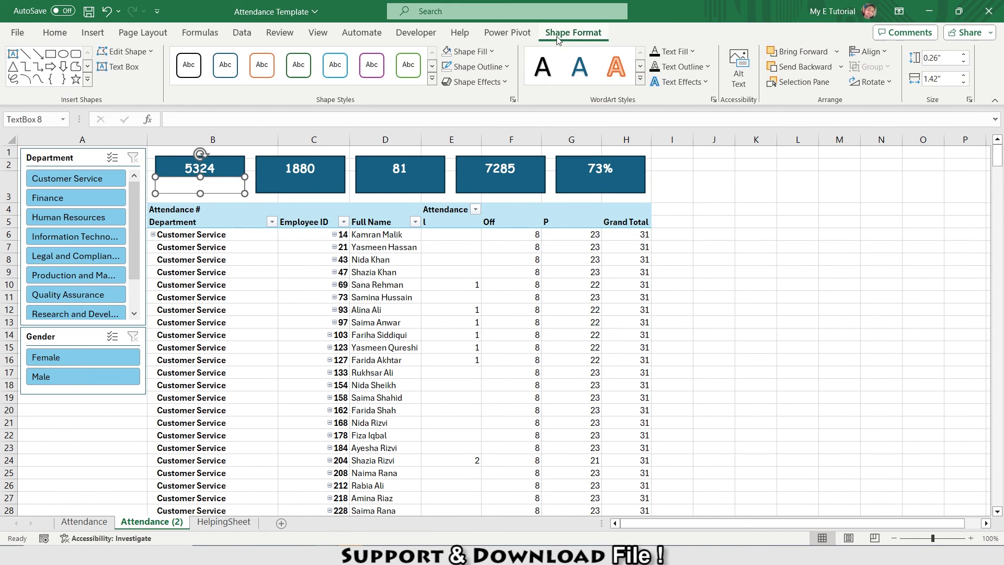
{"action": "left_click", "coordinate": [486, 52]}
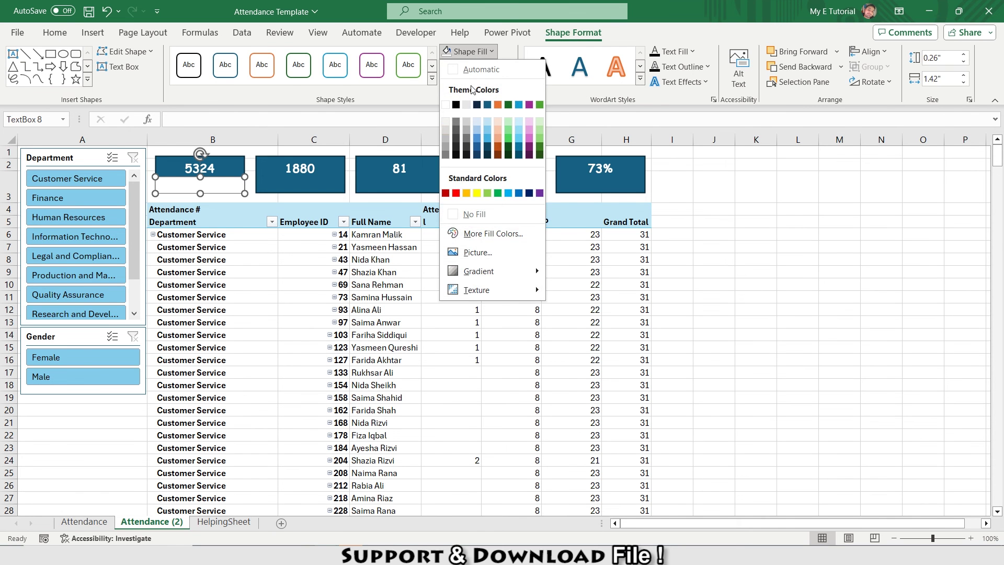
{"action": "left_click", "coordinate": [446, 130]}
{"action": "left_click", "coordinate": [477, 66]}
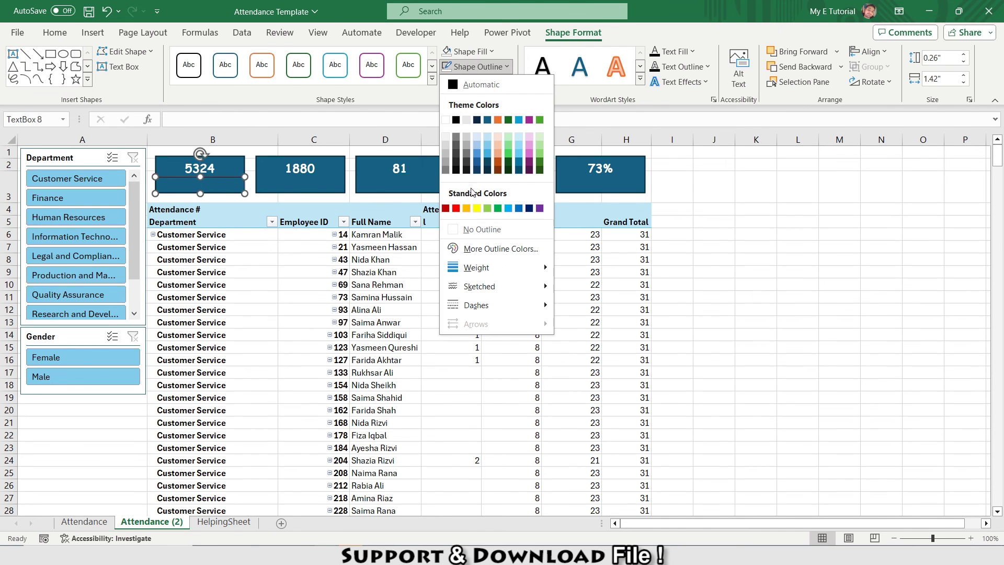
{"action": "left_click", "coordinate": [482, 230]}
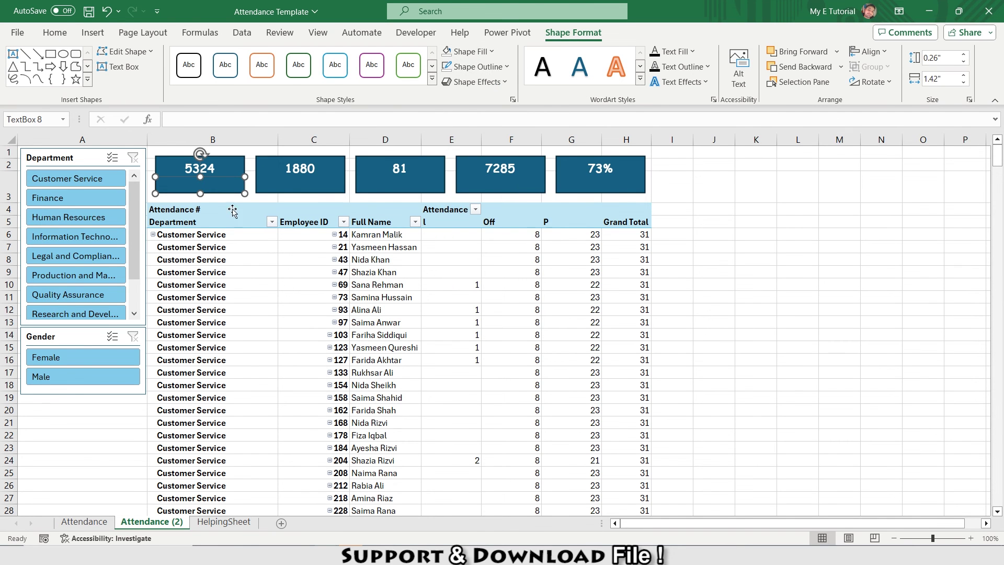
Enter the caption 'Present' in white, centred, bold text.
{"action": "type", "text": "Present"}
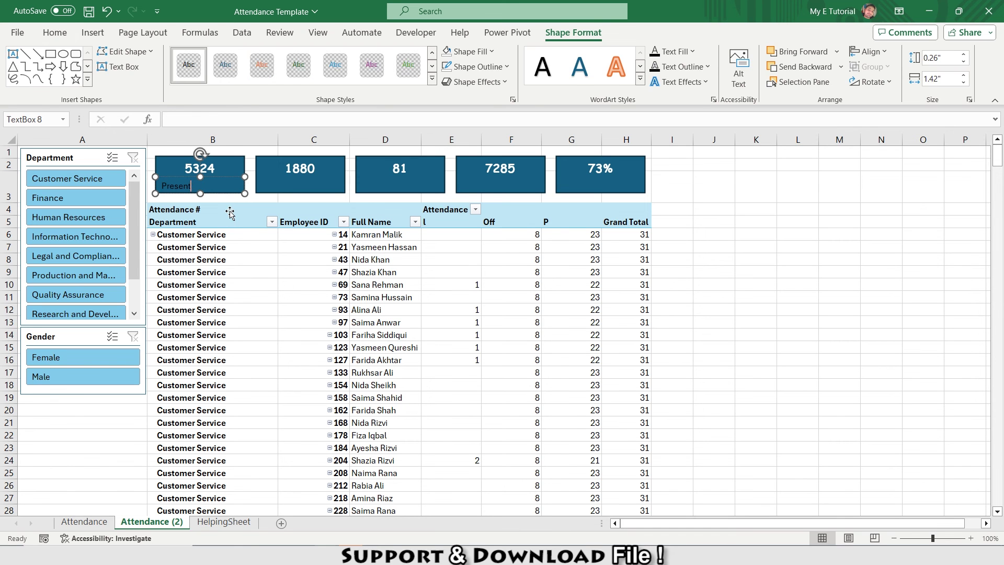
{"action": "key", "text": "ctrl+a"}
{"action": "left_click", "coordinate": [55, 32]}
{"action": "left_click", "coordinate": [236, 78]}
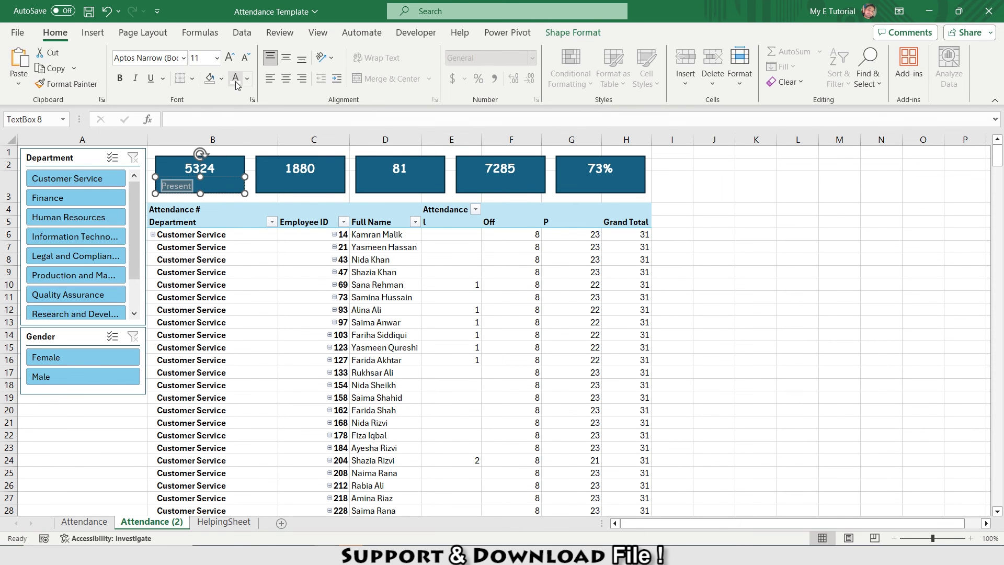
{"action": "left_click", "coordinate": [286, 79]}
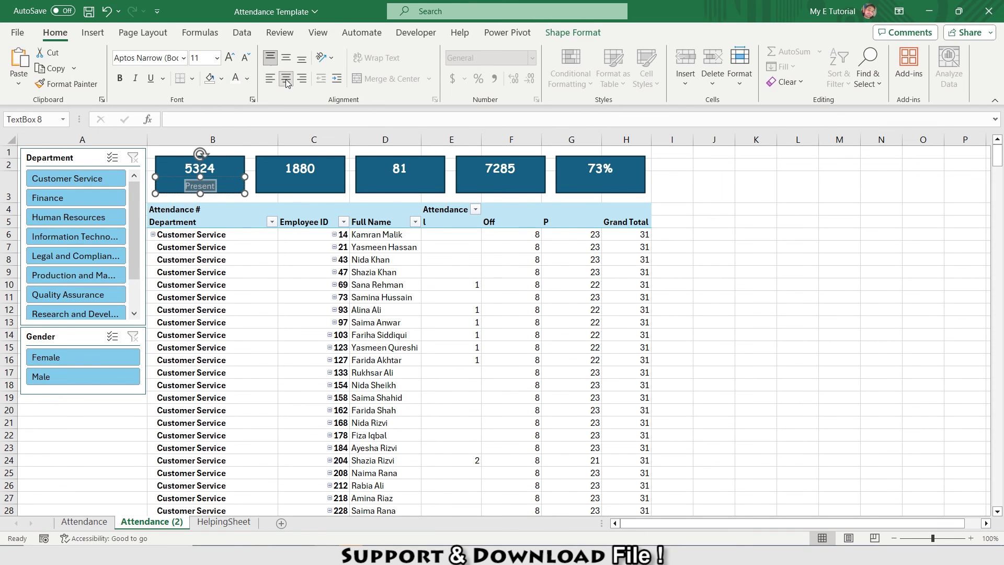
{"action": "left_click", "coordinate": [121, 80]}
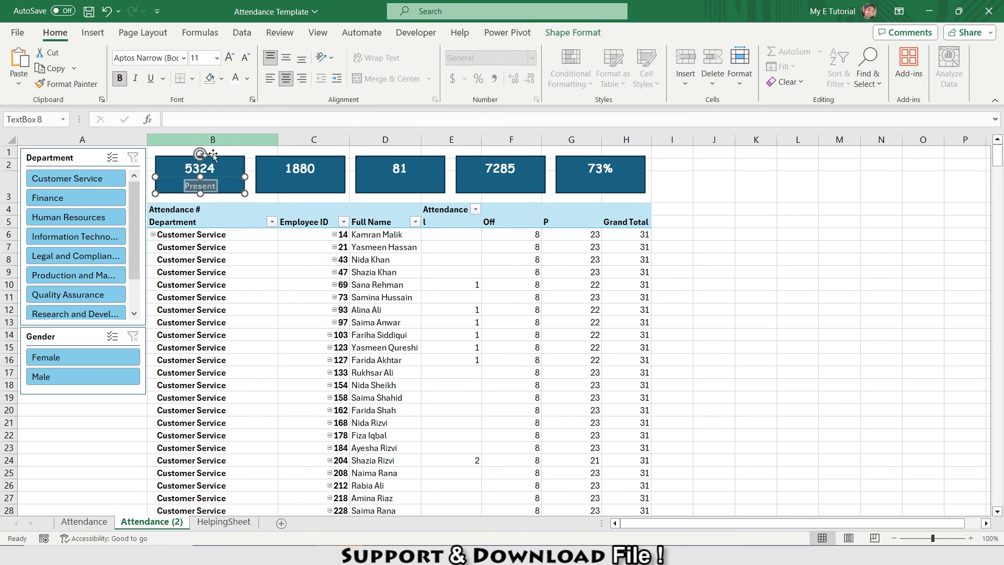
Copy the caption under the other cards and relabel them Off, Leave and Total Attendance.
{"action": "left_click", "coordinate": [230, 178]}
{"action": "left_click_drag", "start_coordinate": [230, 179], "coordinate": [618, 193]}
{"action": "left_click", "coordinate": [299, 185]}
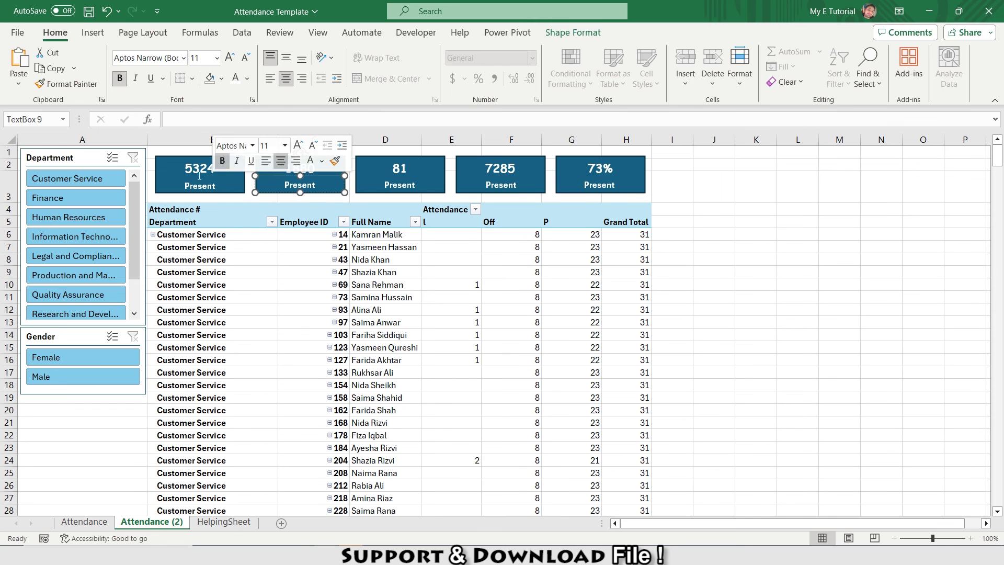
{"action": "double_click", "coordinate": [300, 186]}
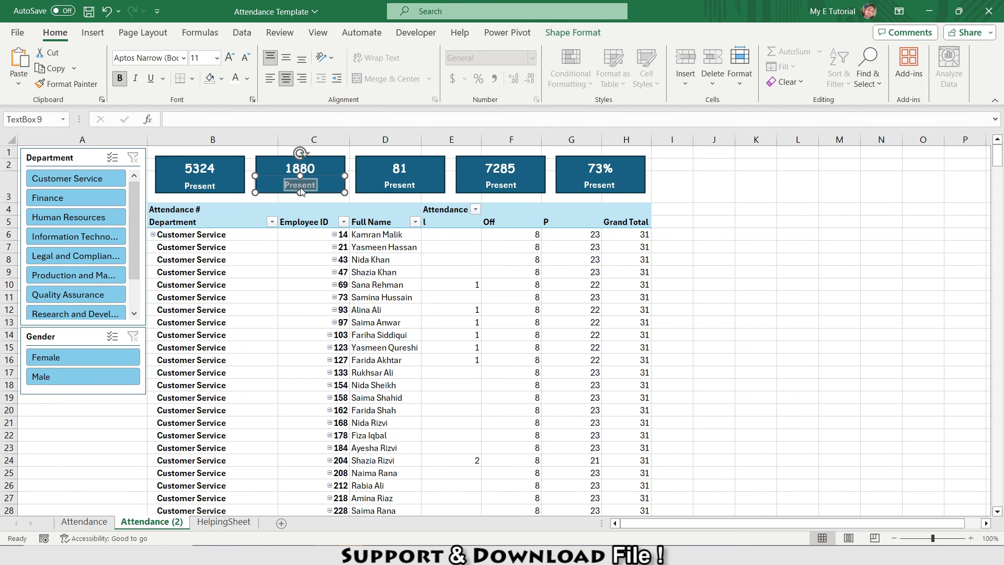
{"action": "type", "text": "Off"}
{"action": "left_click", "coordinate": [400, 185]}
{"action": "double_click", "coordinate": [400, 184]}
{"action": "type", "text": "Leave"}
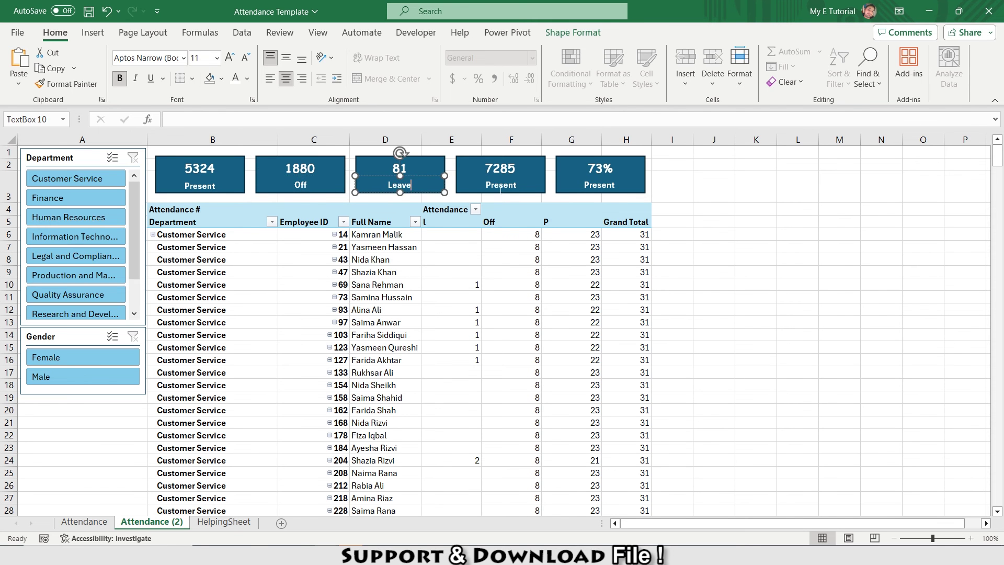
{"action": "double_click", "coordinate": [500, 185]}
{"action": "type", "text": "Total Attendance"}
{"action": "left_click", "coordinate": [595, 185]}
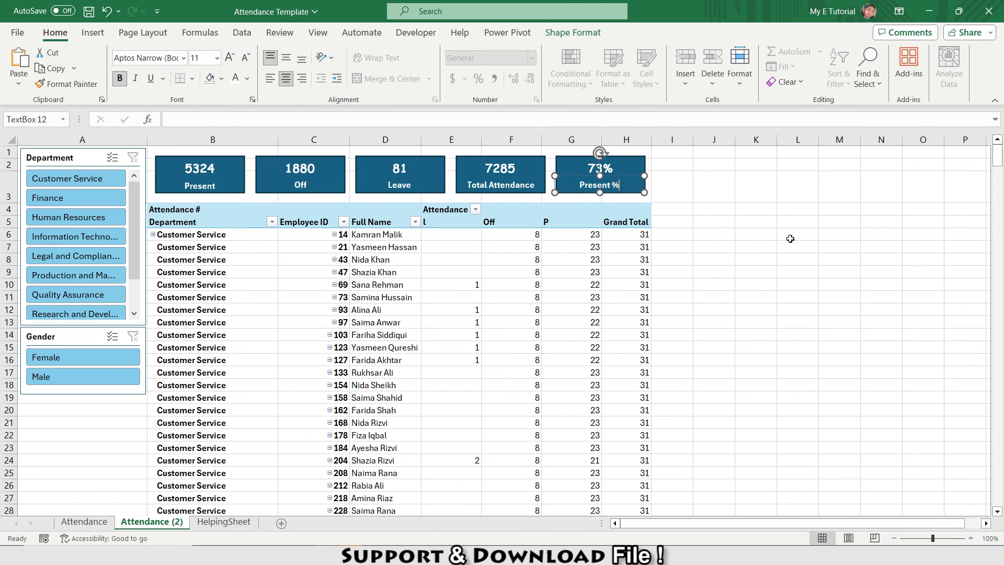
Move both slicers down below the card row.
{"action": "left_click", "coordinate": [99, 157]}
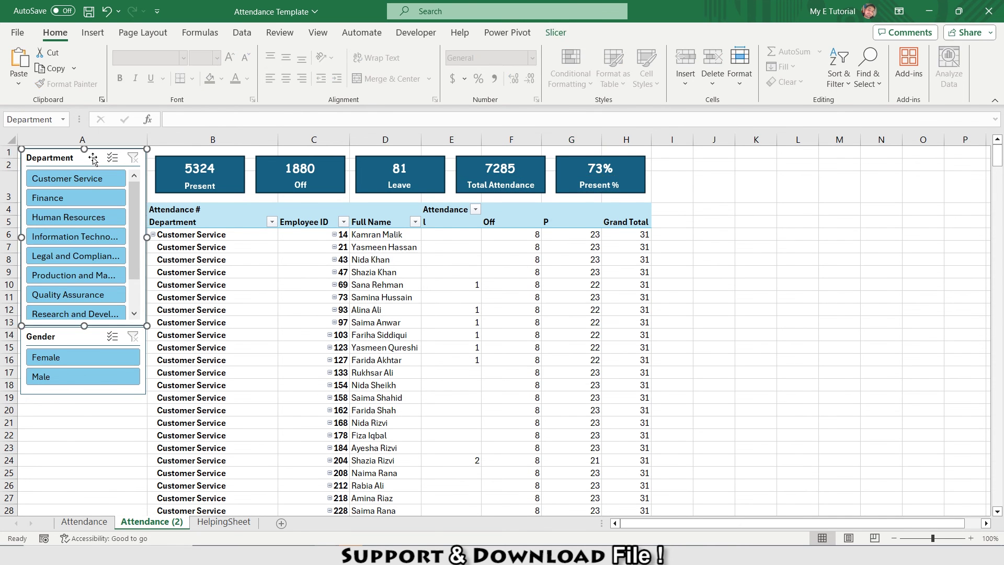
{"action": "left_click_drag", "start_coordinate": [87, 158], "coordinate": [88, 215]}
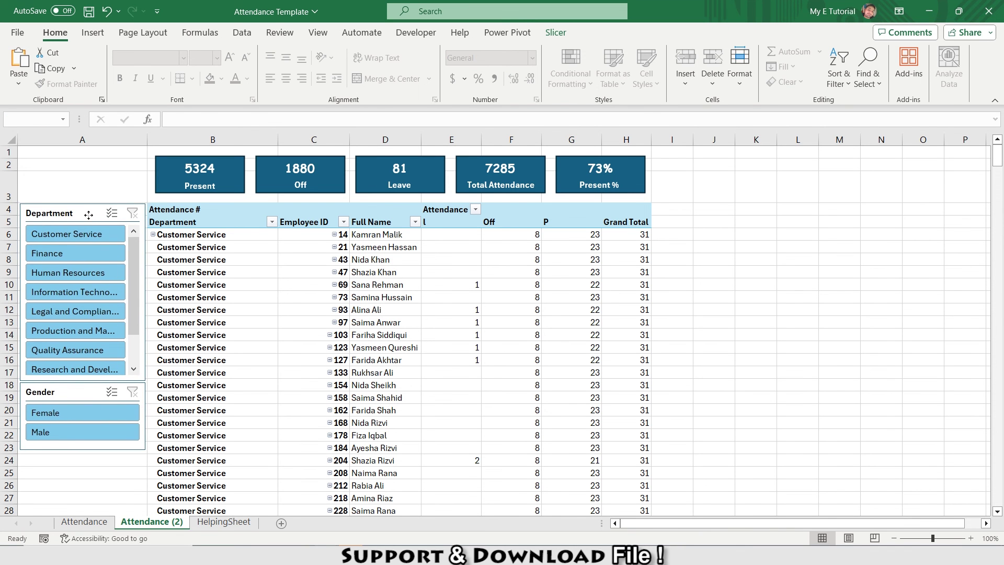
{"action": "left_click", "coordinate": [82, 185]}
Copy the 73% card into column A as a larger captioned sixth card, then save.
{"action": "left_click", "coordinate": [596, 168]}
{"action": "left_click_drag", "start_coordinate": [596, 169], "coordinate": [147, 168]}
{"action": "left_click_drag", "start_coordinate": [87, 185], "coordinate": [86, 198]}
{"action": "left_click_drag", "start_coordinate": [26, 166], "coordinate": [19, 166]}
{"action": "left_click_drag", "start_coordinate": [486, 189], "coordinate": [70, 200]}
{"action": "key", "text": "Escape"}
{"action": "key", "text": "Escape"}
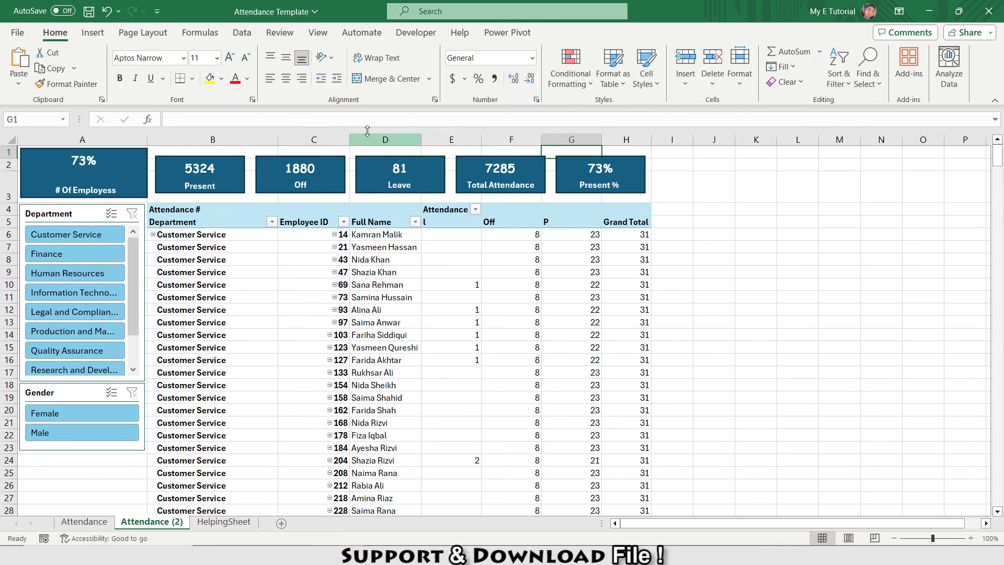
{"action": "key", "text": "ctrl+s"}
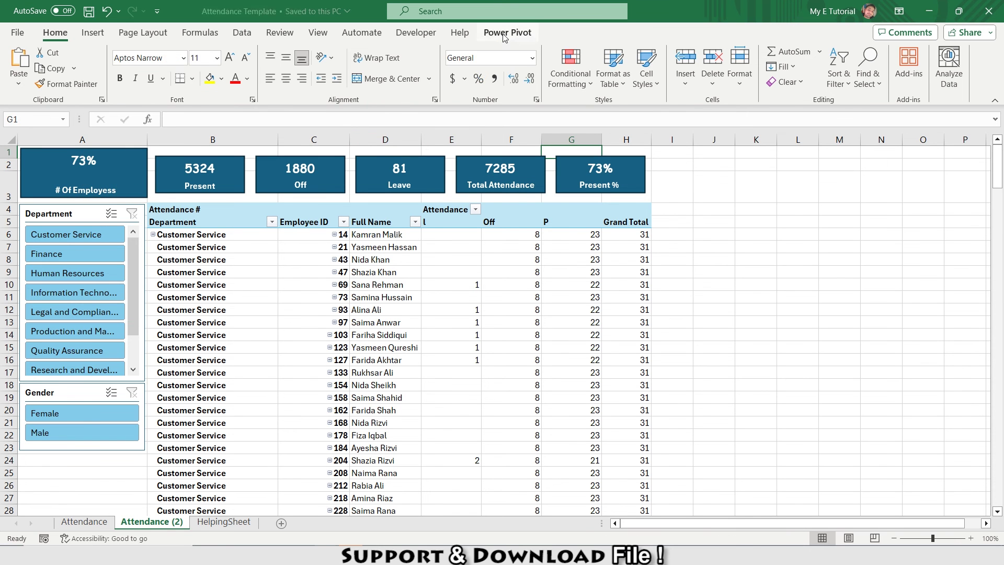
{"action": "left_click", "coordinate": [505, 33]}
Create the measure # of Employee := DISTINCTCOUNT(Attendance[Employee ID]), returning 235.
{"action": "left_click", "coordinate": [33, 77]}
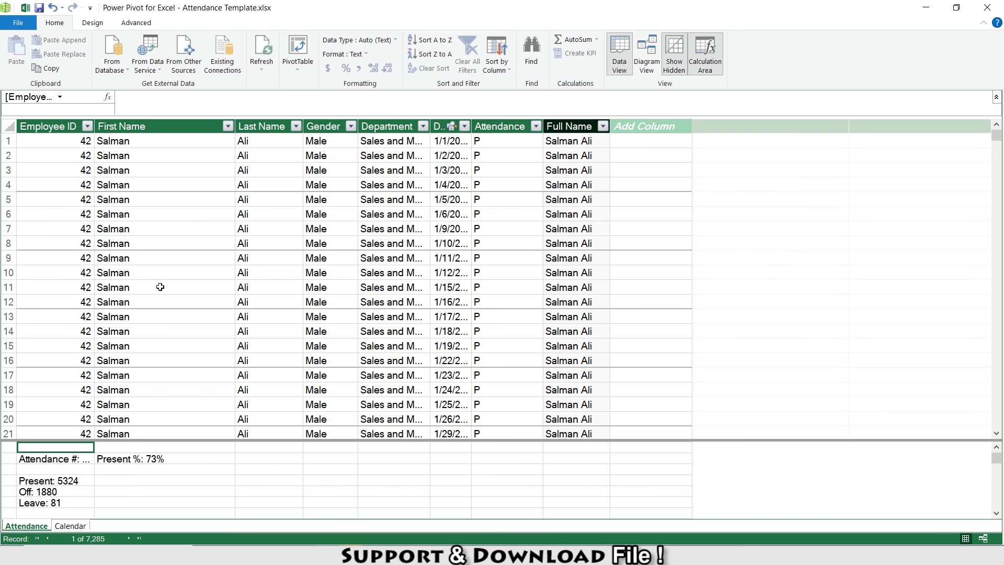
{"action": "left_click", "coordinate": [131, 483]}
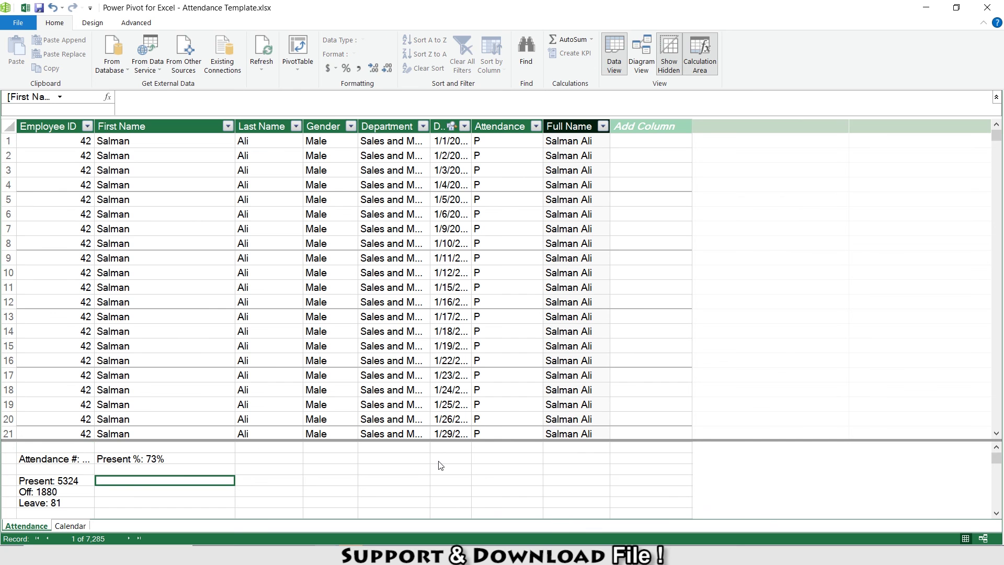
{"action": "type", "text": "# of Emp"}
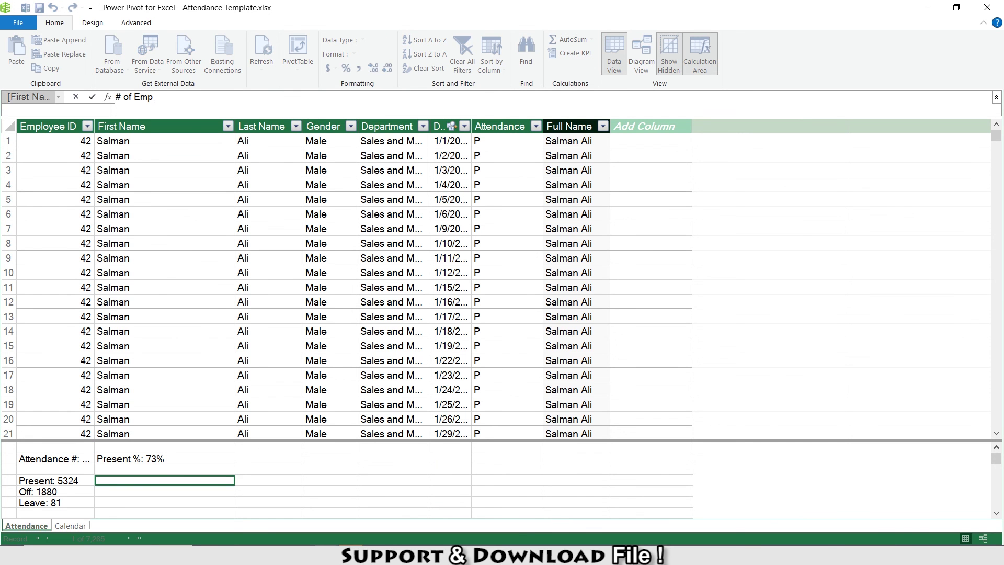
{"action": "type", "text": "loyee := dis"}
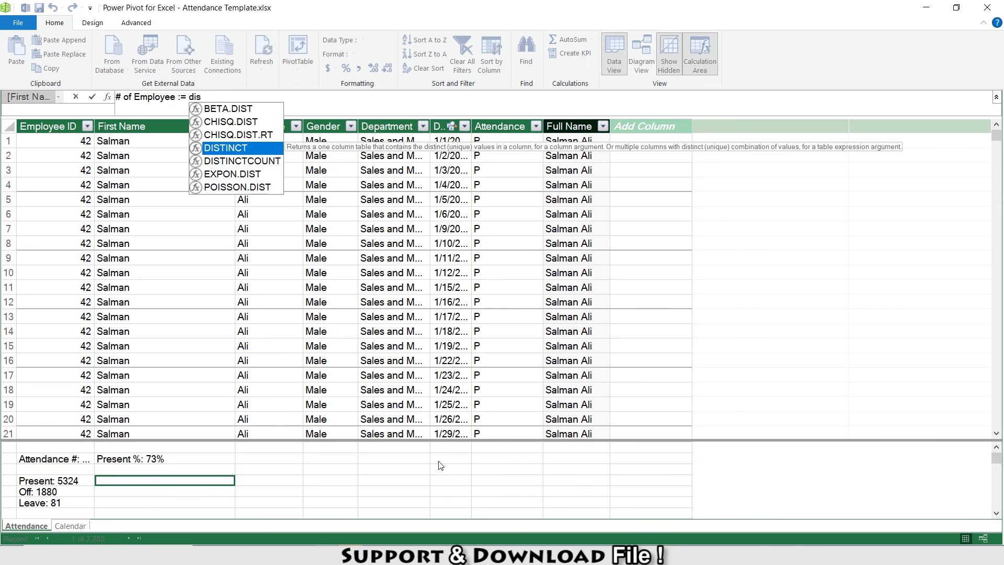
{"action": "key", "text": "Down"}
{"action": "key", "text": "Tab"}
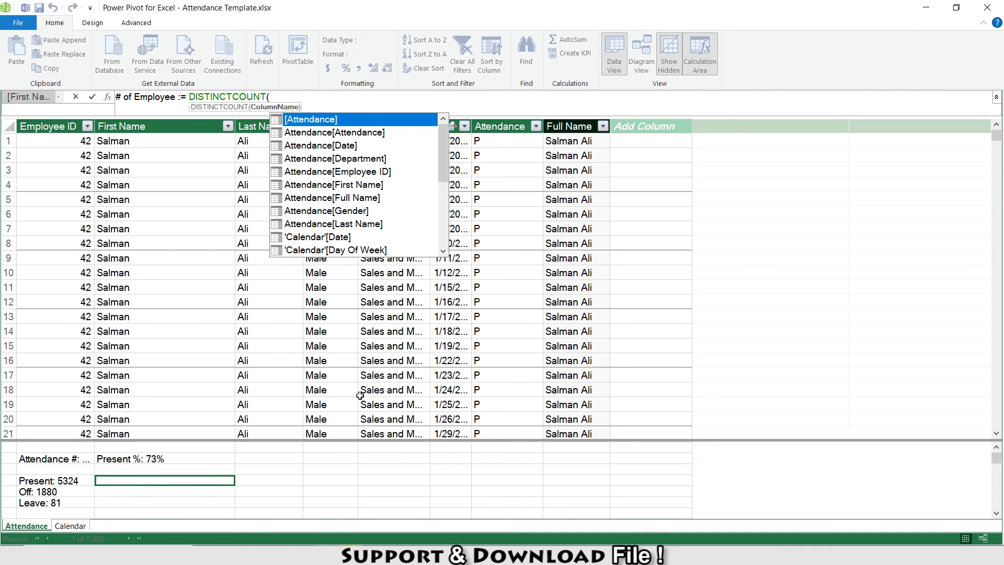
{"action": "left_click", "coordinate": [59, 126]}
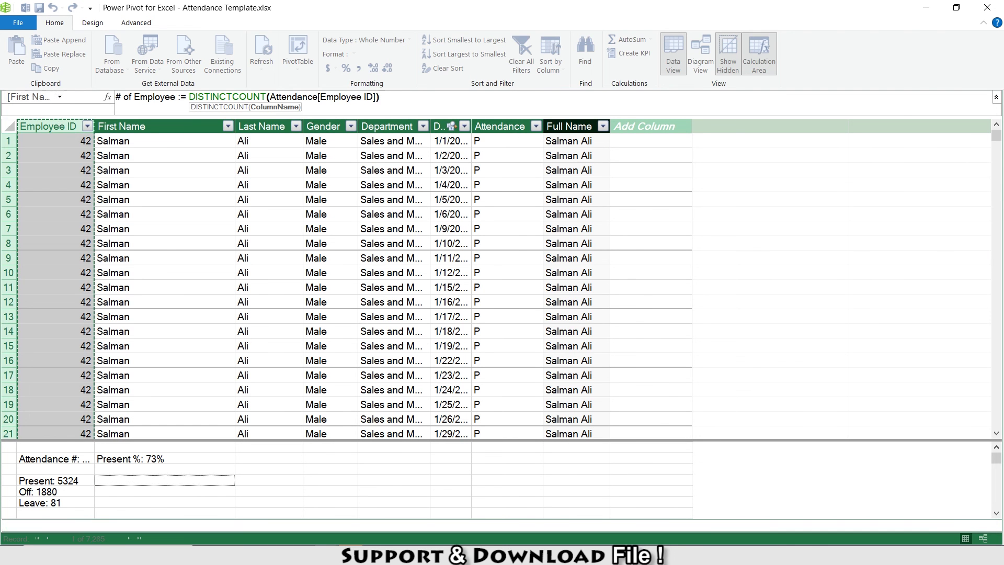
{"action": "key", "text": "Return"}
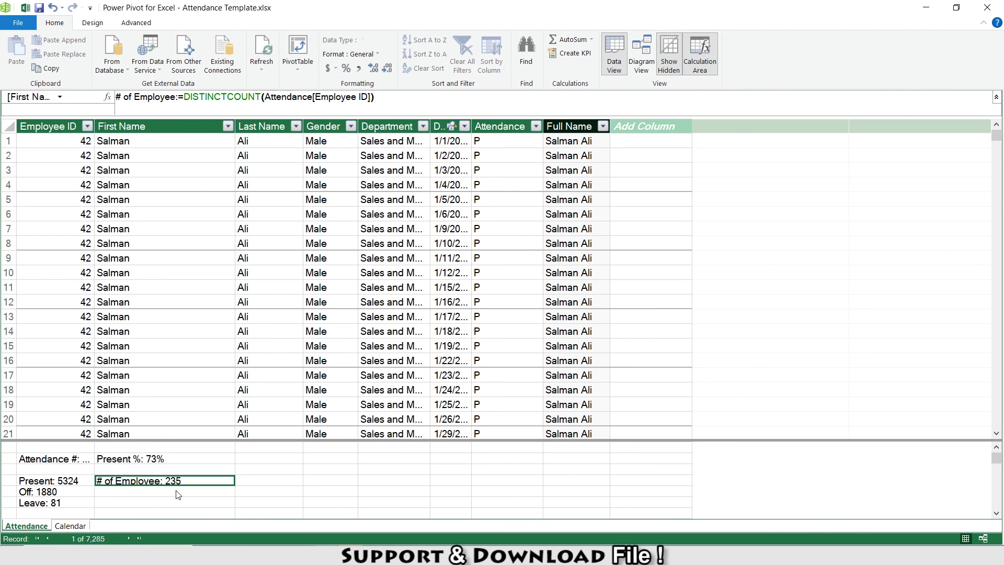
Close Power Pivot and paste a copy of the Present % pivot at A19 on HelpingSheet.
{"action": "left_click", "coordinate": [987, 7]}
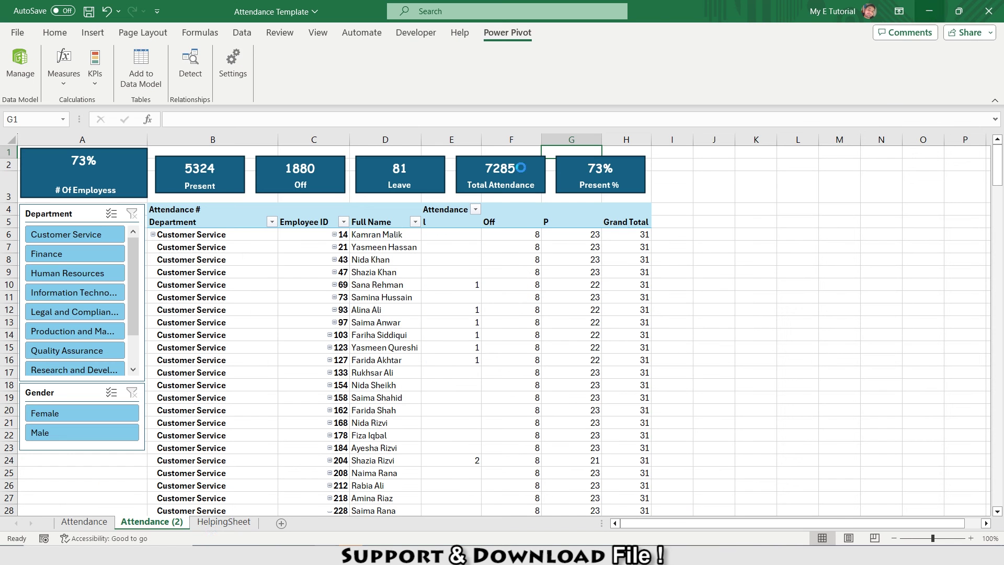
{"action": "left_click", "coordinate": [226, 522]}
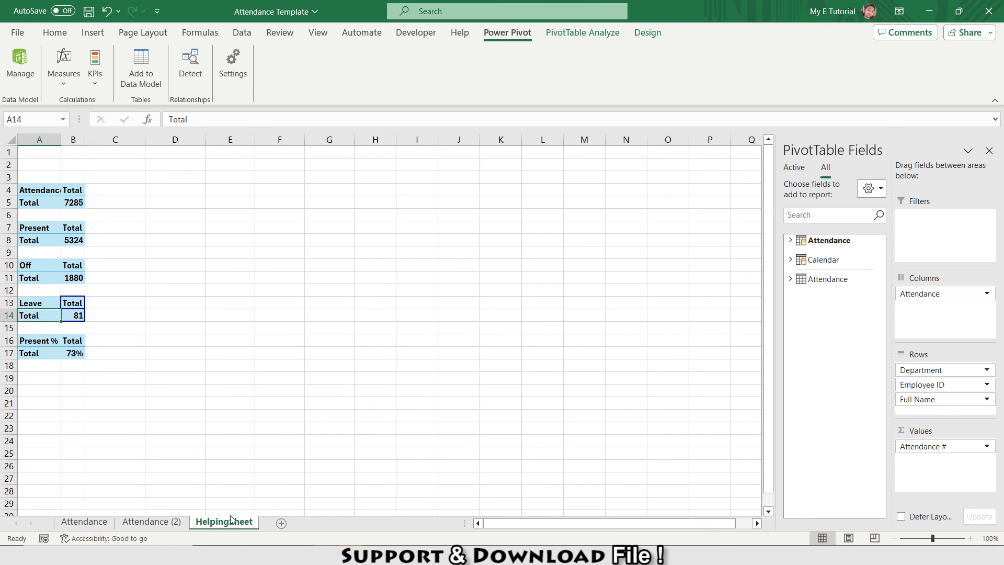
{"action": "key", "text": "Down"}
{"action": "key", "text": "Down"}
{"action": "key", "text": "ctrl+a"}
{"action": "key", "text": "ctrl+c"}
{"action": "key", "text": "Down"}
{"action": "key", "text": "Down"}
{"action": "key", "text": "Down"}
{"action": "key", "text": "ctrl+v"}
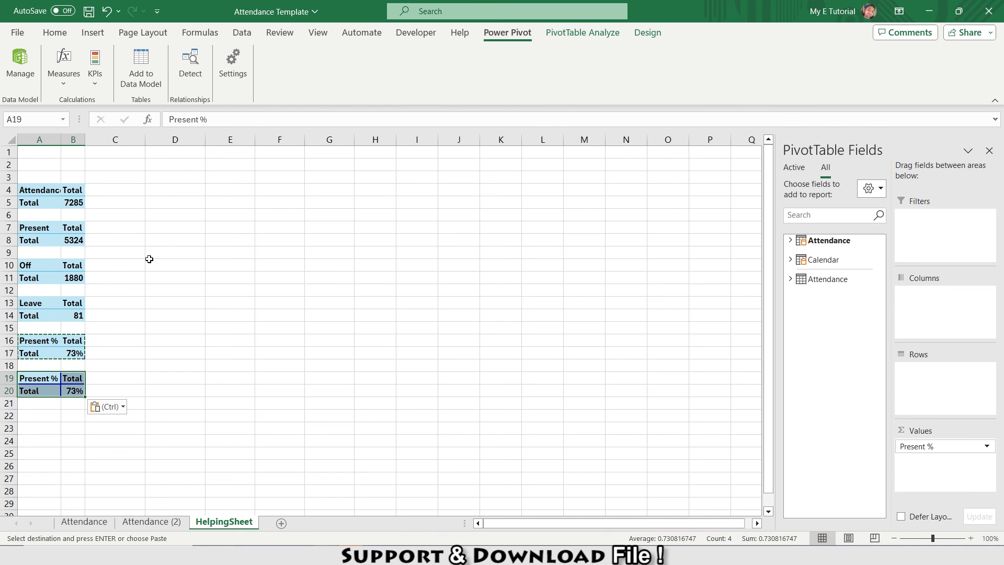
Replace Present % with # of Employee in the copied pivot, showing 235 in B20.
{"action": "left_click", "coordinate": [796, 241]}
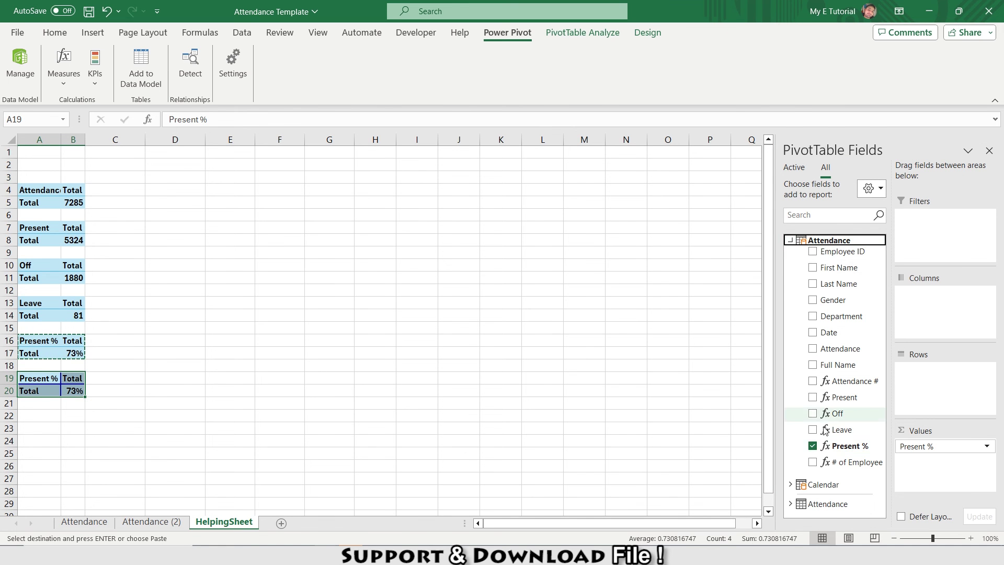
{"action": "left_click", "coordinate": [813, 446]}
{"action": "left_click", "coordinate": [813, 462]}
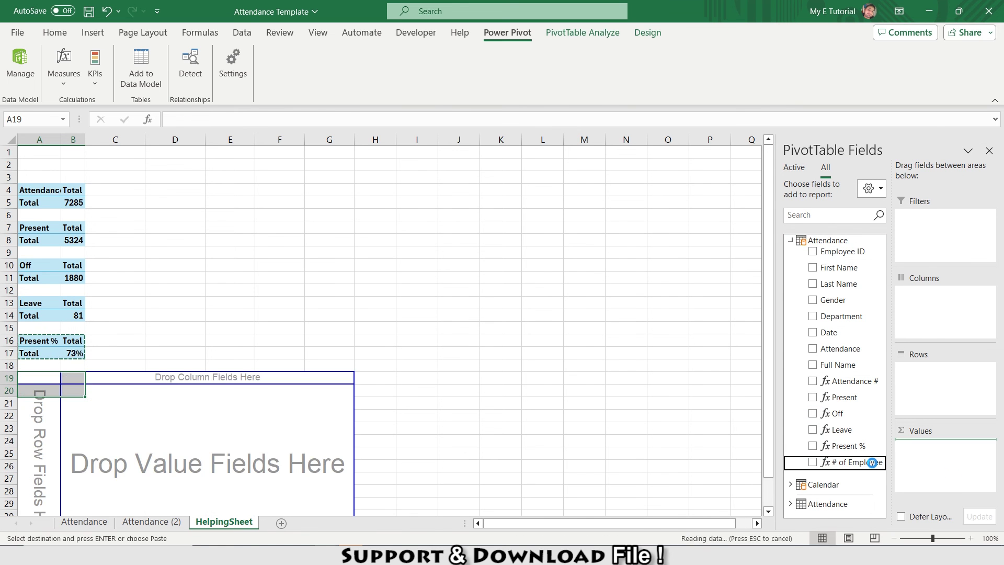
{"action": "left_click", "coordinate": [99, 396]}
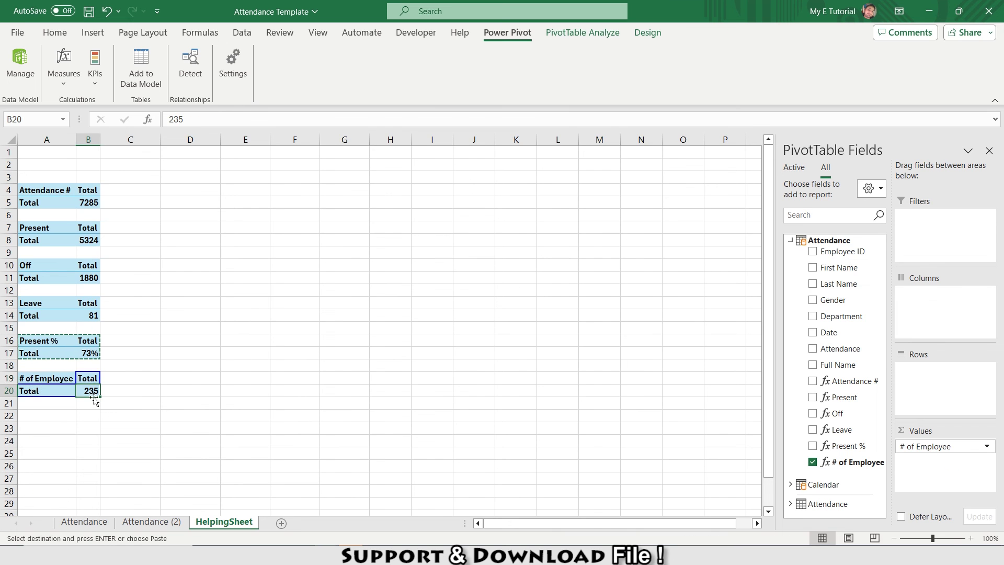
{"action": "left_click", "coordinate": [147, 521]}
Relink the column A card's formula to =HelpingSheet!B20 so it shows 235.
{"action": "left_click", "coordinate": [112, 163]}
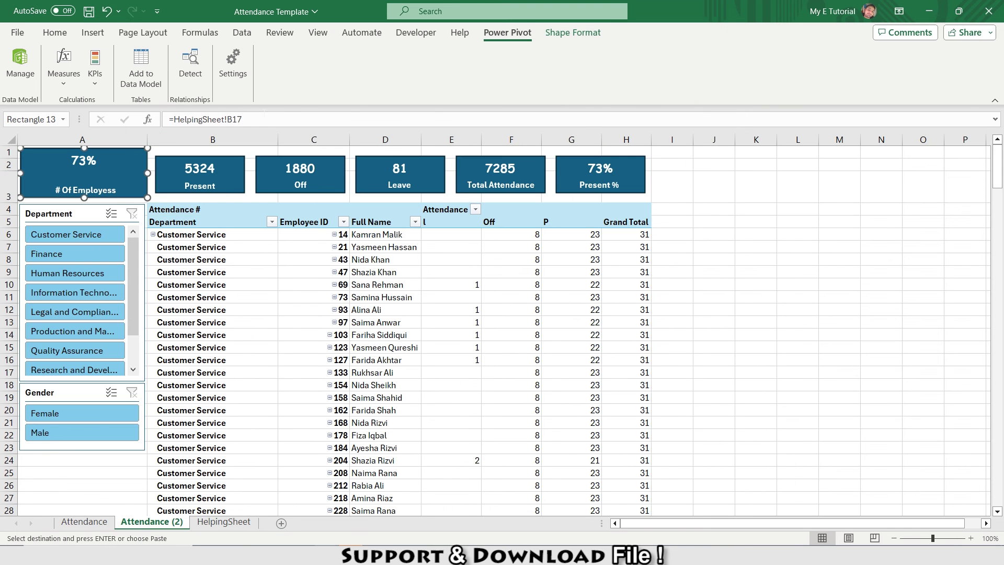
{"action": "left_click", "coordinate": [242, 119]}
{"action": "left_click_drag", "start_coordinate": [242, 119], "coordinate": [174, 119]}
{"action": "key", "text": "BackSpace"}
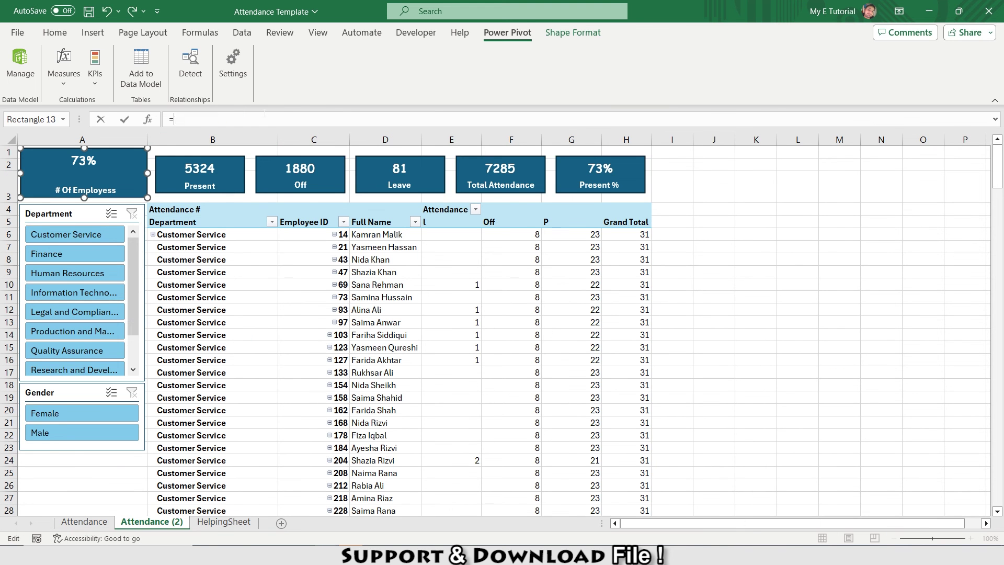
{"action": "left_click", "coordinate": [224, 521]}
{"action": "left_click", "coordinate": [95, 389]}
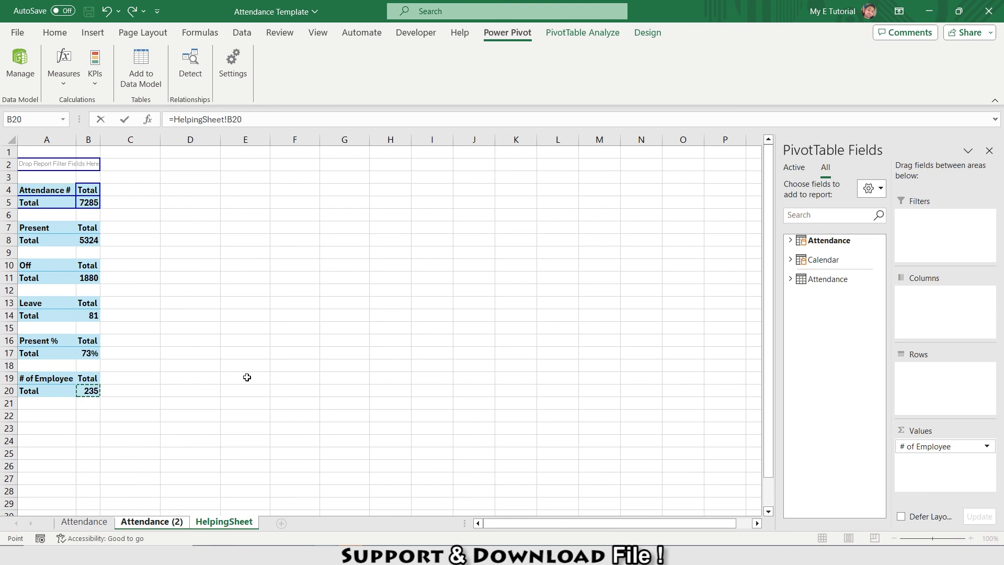
{"action": "key", "text": "Return"}
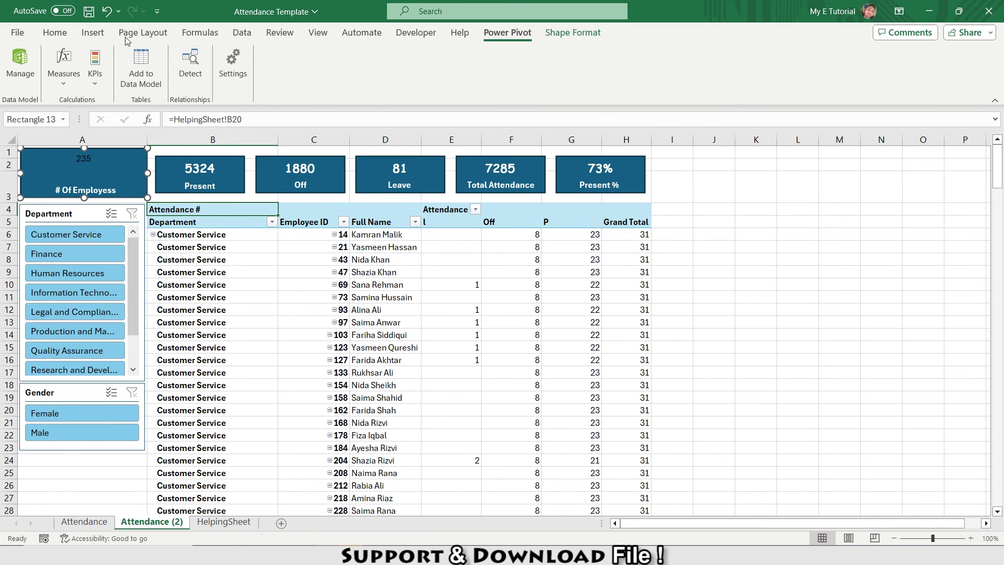
Format the 235 as bold white Comic Sans MS at 24 point.
{"action": "left_click", "coordinate": [55, 33]}
{"action": "left_click", "coordinate": [201, 57]}
{"action": "type", "text": "20"}
{"action": "left_click", "coordinate": [170, 59]}
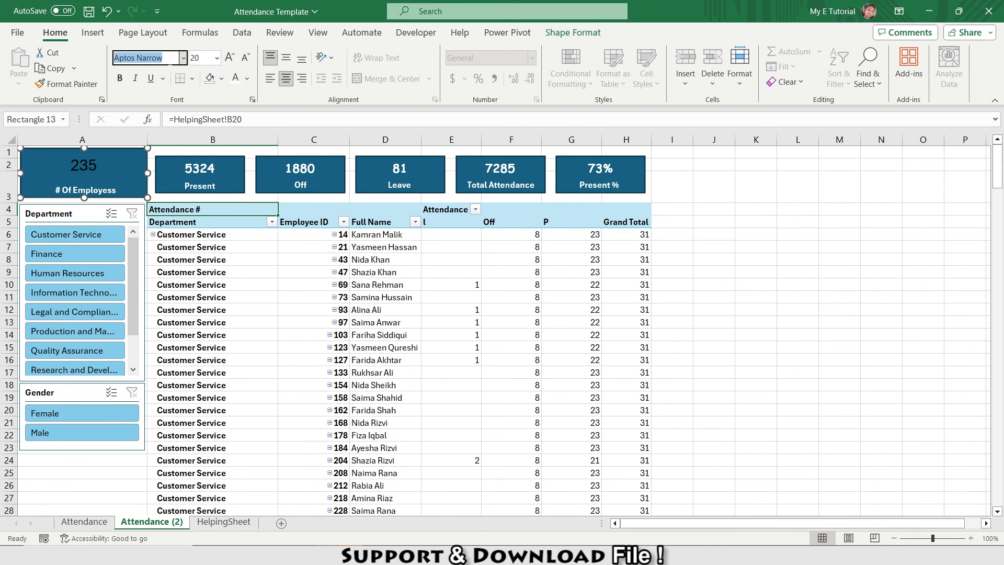
{"action": "type", "text": "Comic Sans MS"}
{"action": "key", "text": "Return"}
{"action": "left_click", "coordinate": [236, 81]}
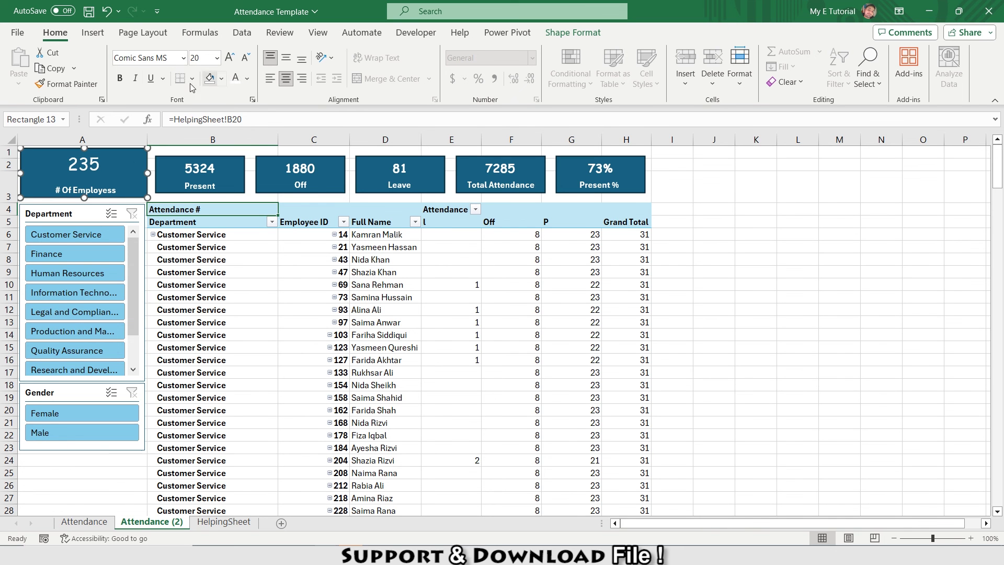
{"action": "left_click", "coordinate": [119, 78]}
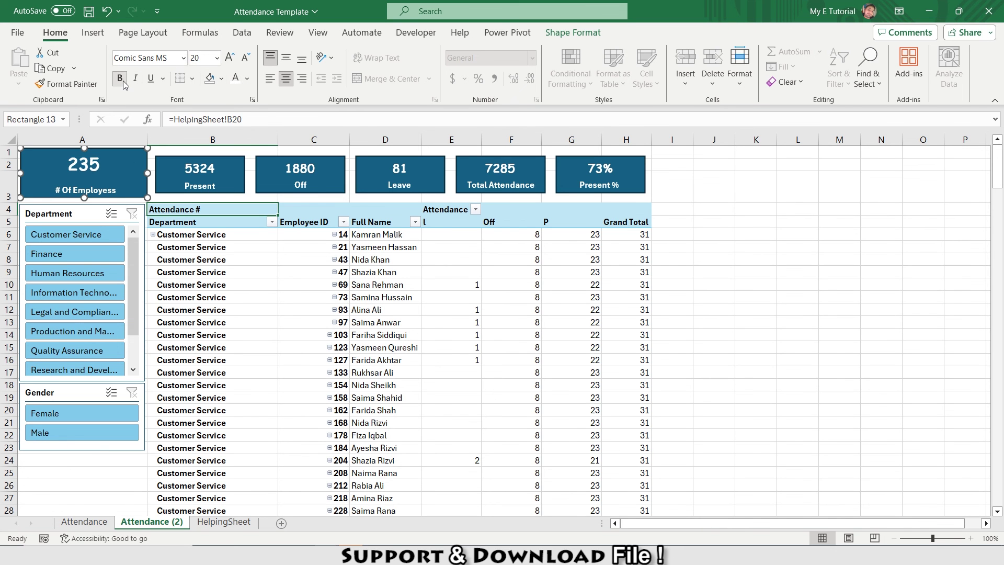
{"action": "left_click", "coordinate": [234, 62]}
{"action": "left_click", "coordinate": [234, 63]}
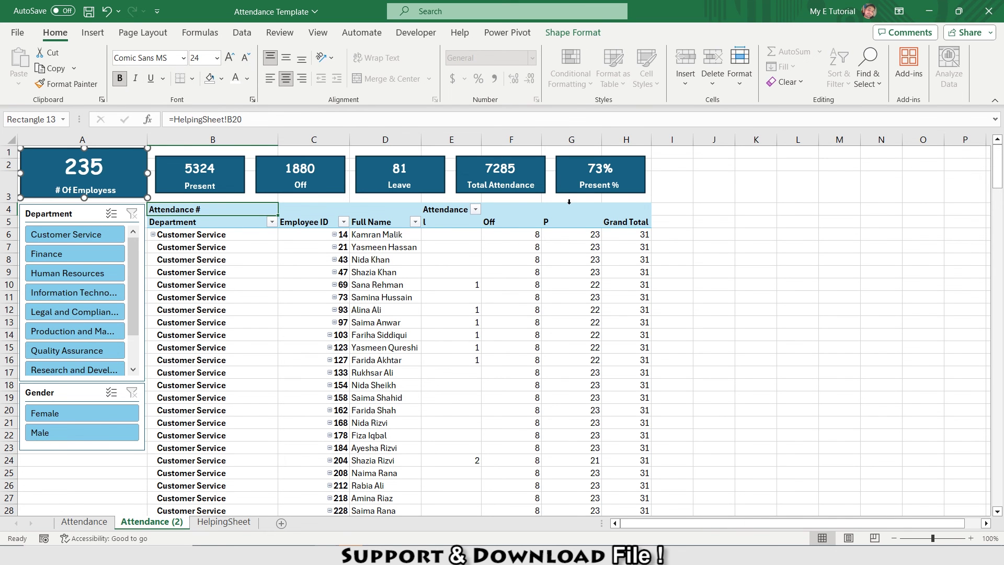
{"action": "left_click", "coordinate": [655, 187]}
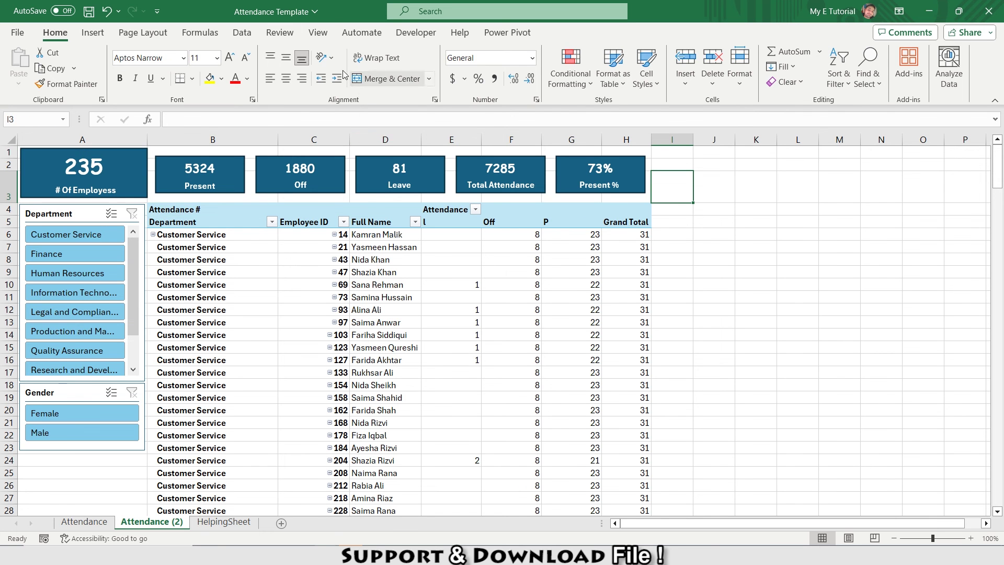
Hide the sheet gridlines and switch to Page Break Preview.
{"action": "left_click", "coordinate": [318, 33]}
{"action": "left_click", "coordinate": [353, 67]}
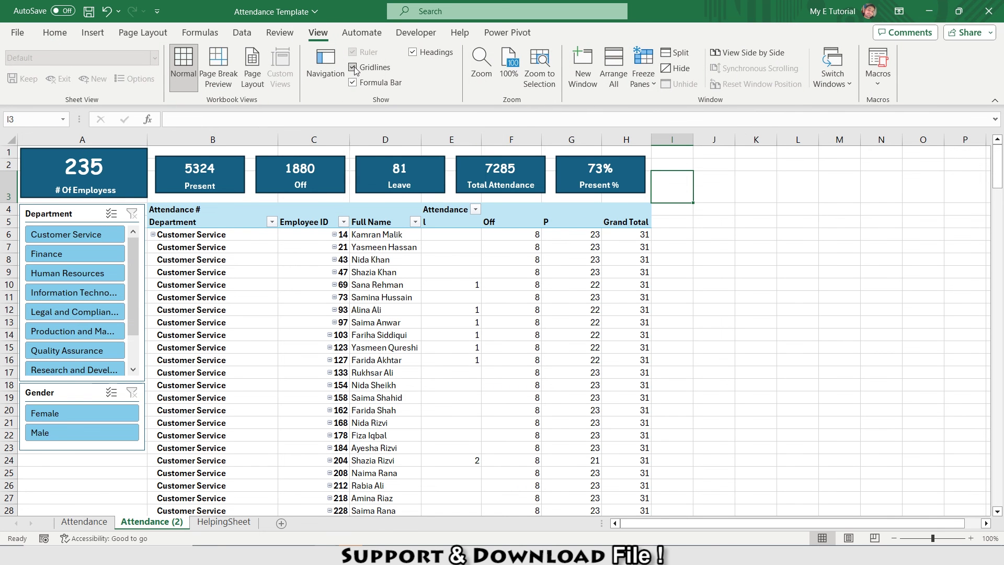
{"action": "left_click", "coordinate": [875, 538]}
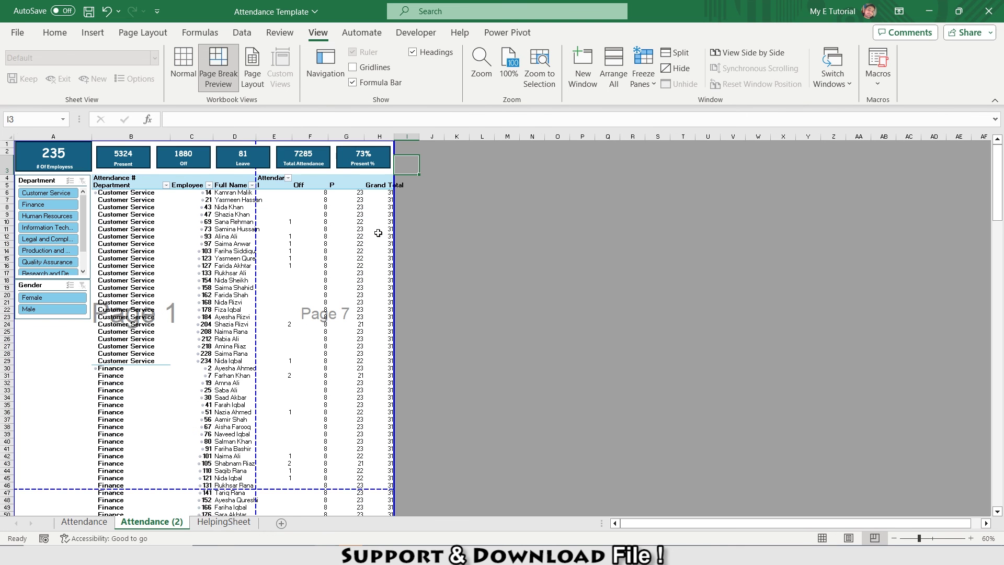
Drag the vertical page break so columns A–H fit one page, then select row 6.
{"action": "left_click", "coordinate": [272, 222]}
{"action": "left_click", "coordinate": [971, 538]}
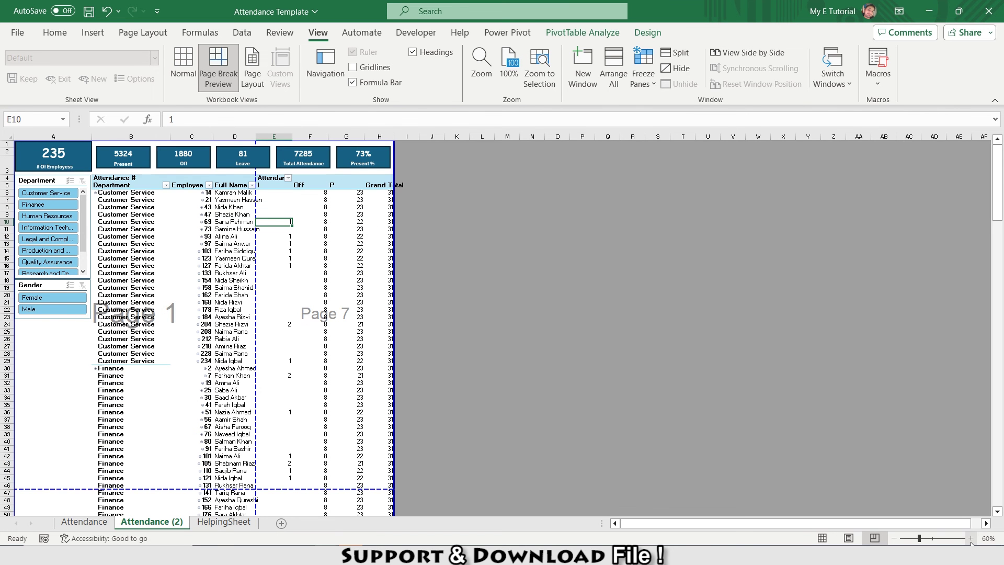
{"action": "left_click", "coordinate": [971, 538]}
{"action": "left_click", "coordinate": [970, 539]}
{"action": "left_click", "coordinate": [971, 538]}
{"action": "left_click", "coordinate": [971, 538]}
{"action": "scroll", "coordinate": [447, 214], "scroll_direction": "up", "scroll_amount": 3}
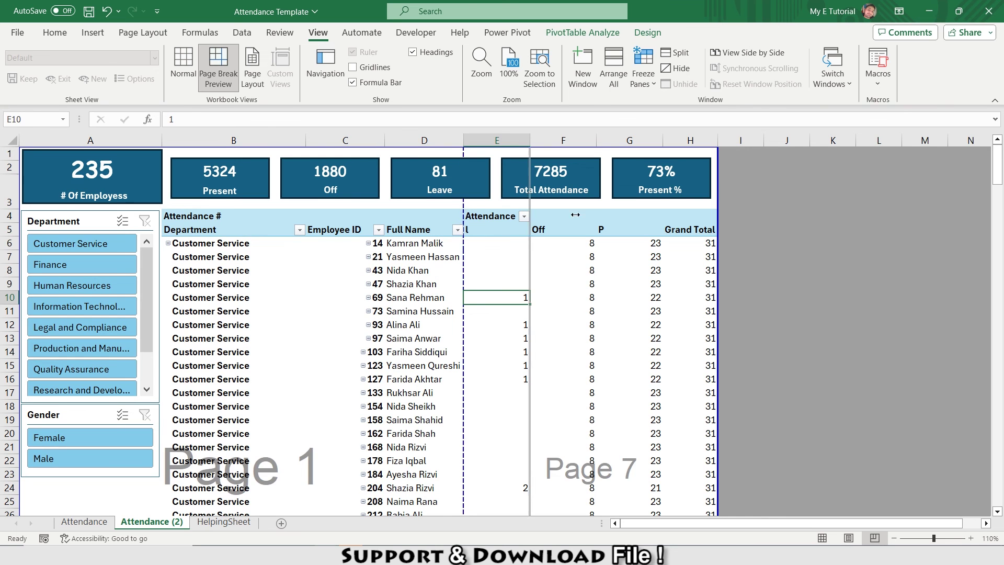
{"action": "left_click_drag", "start_coordinate": [463, 209], "coordinate": [719, 221]}
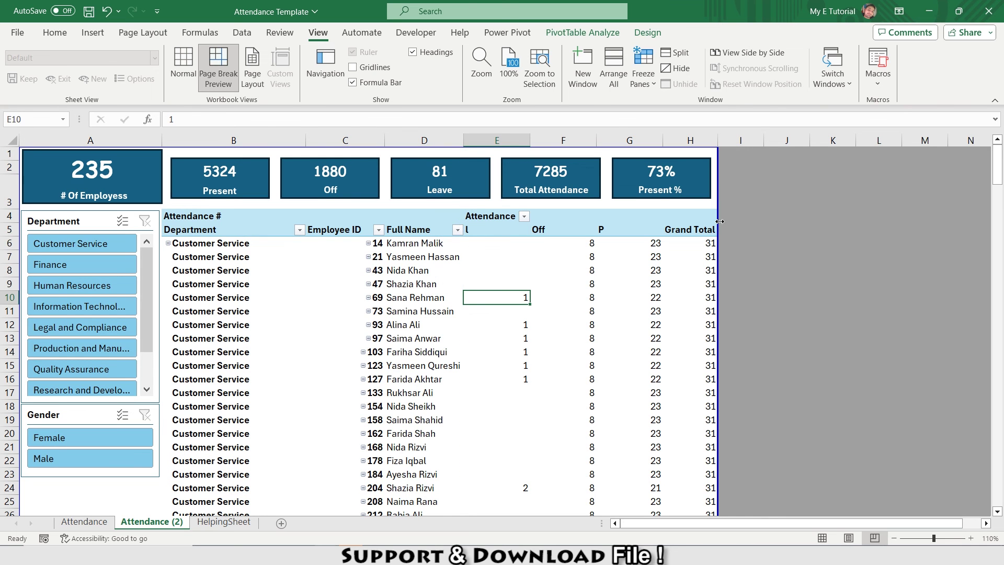
{"action": "left_click", "coordinate": [9, 243]}
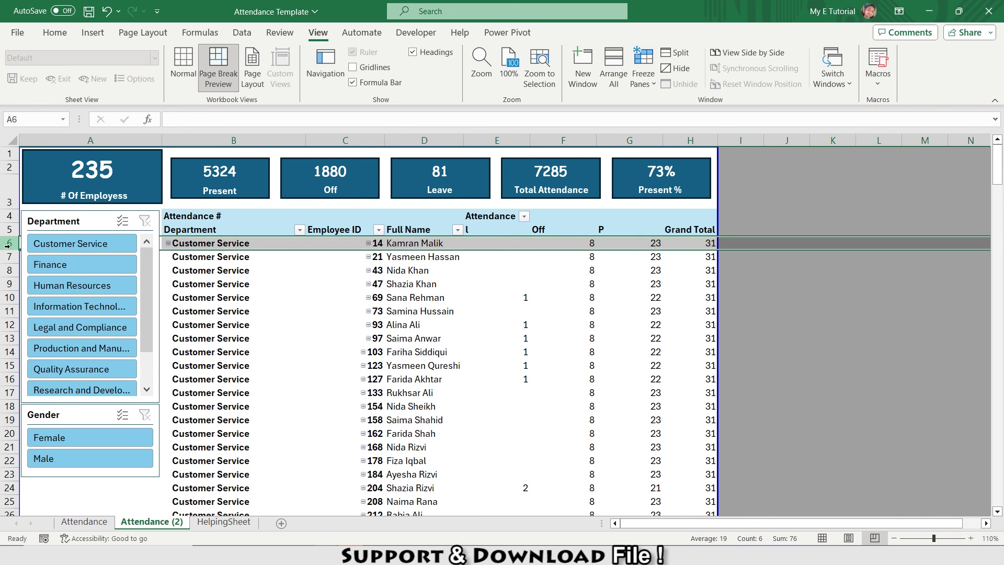
{"action": "left_click", "coordinate": [644, 73]}
Freeze rows above row 6, then test Human Resources, Information Technology, Sales and Marketing filters and clear them.
{"action": "left_click", "coordinate": [660, 103]}
{"action": "left_click", "coordinate": [335, 218]}
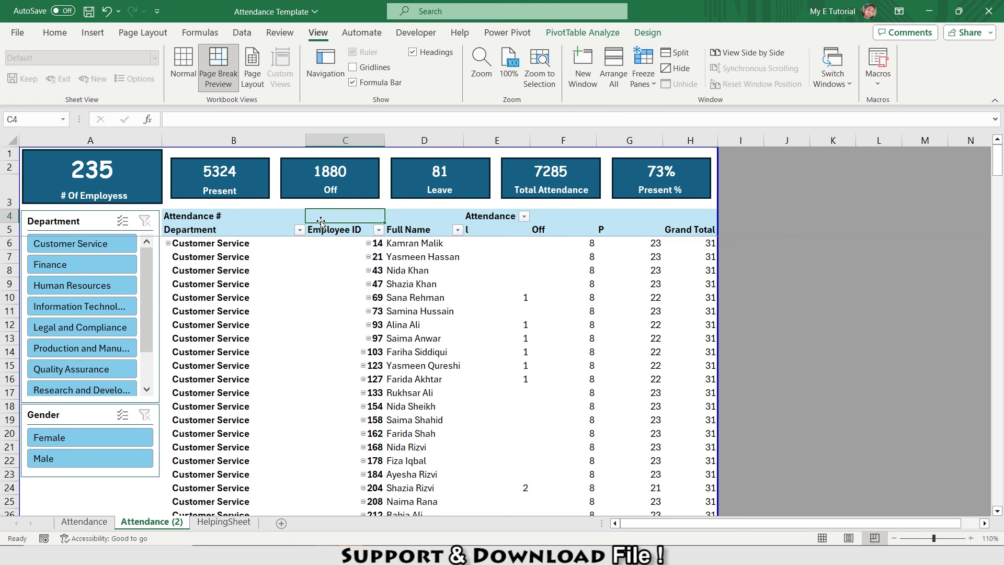
{"action": "left_click", "coordinate": [83, 286]}
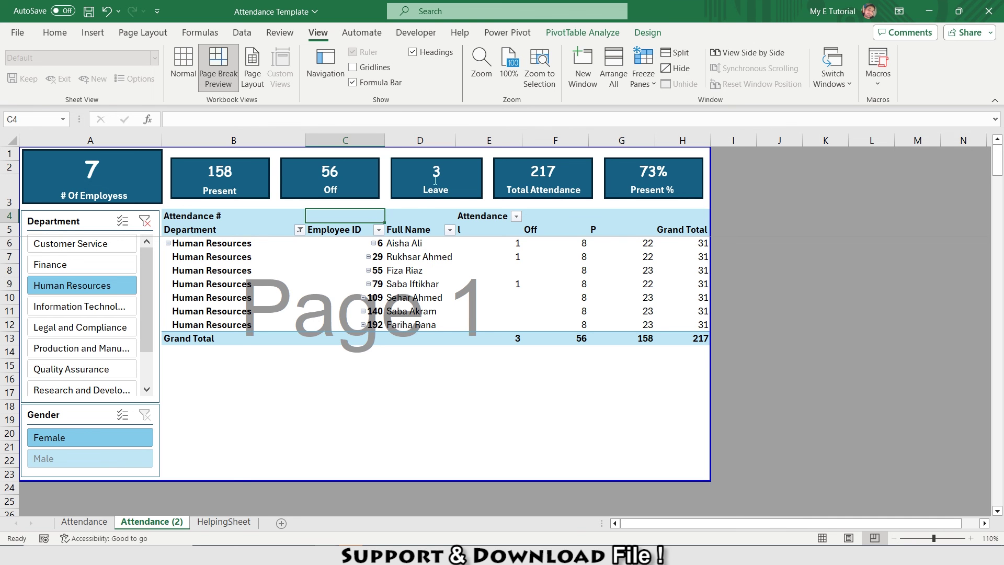
{"action": "left_click", "coordinate": [82, 308]}
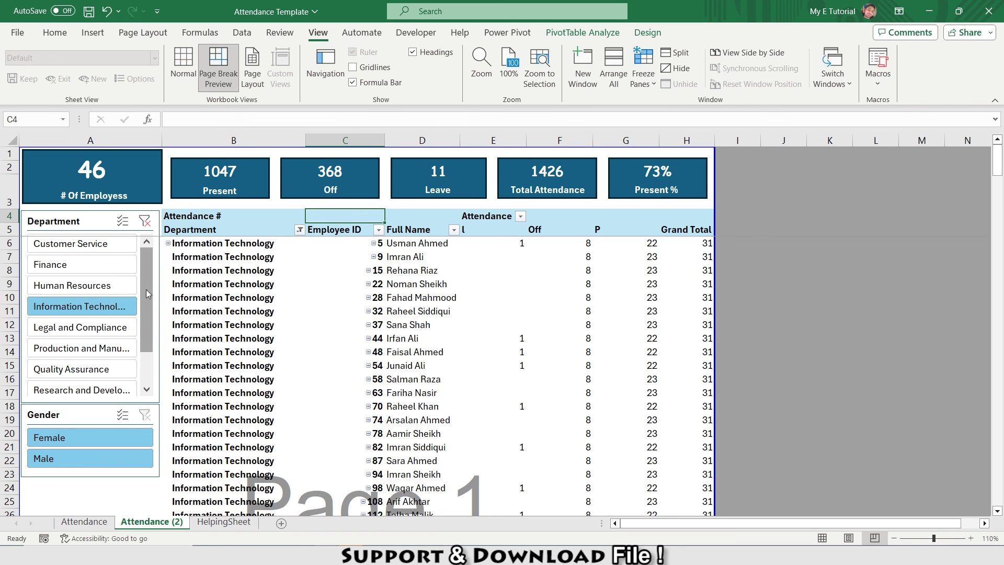
{"action": "scroll", "coordinate": [83, 324], "scroll_direction": "down", "scroll_amount": 2}
{"action": "left_click", "coordinate": [81, 369]}
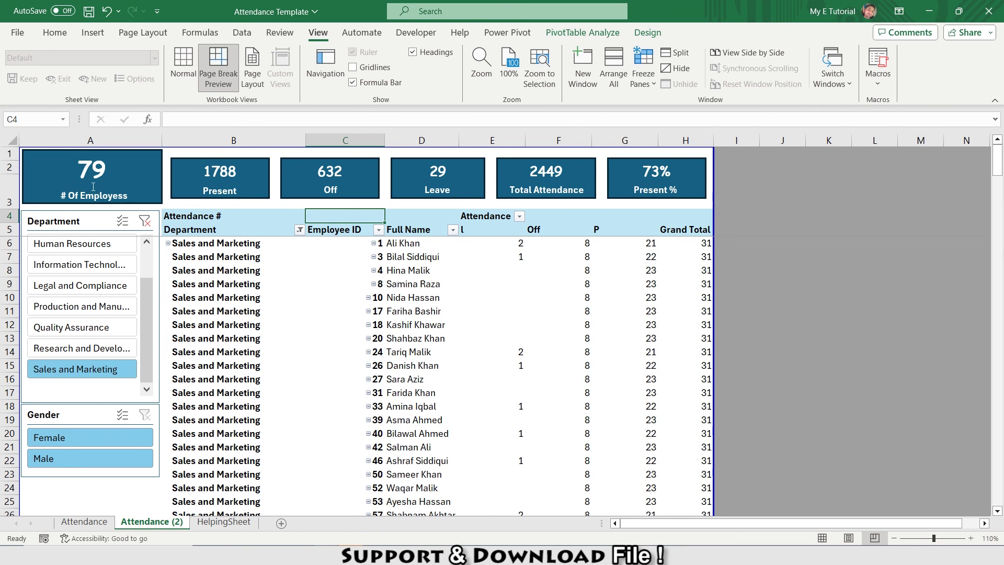
{"action": "left_click", "coordinate": [145, 221]}
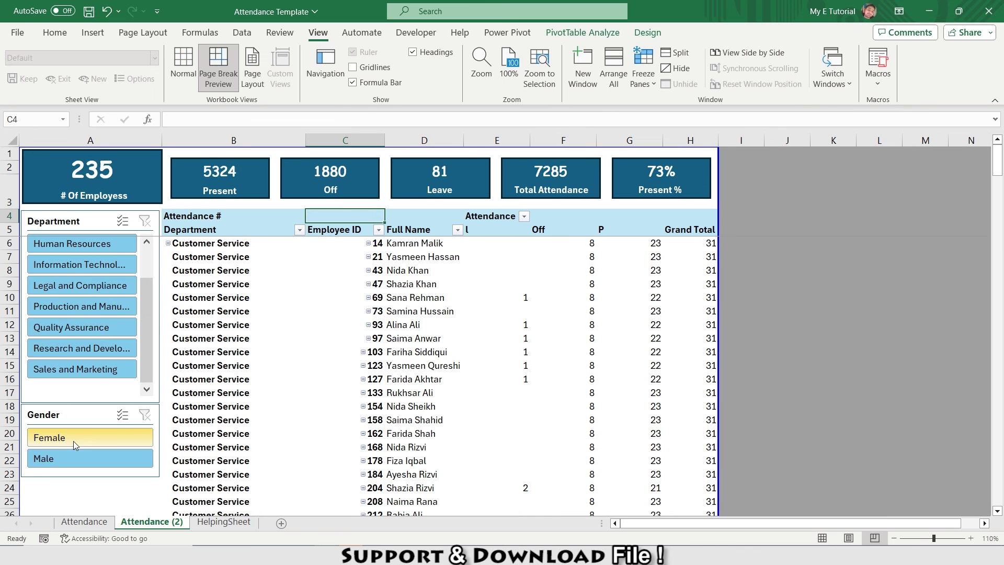
Filter the dashboard to Female in the Gender slicer, then clear the gender filter.
{"action": "left_click", "coordinate": [75, 439]}
{"action": "left_click", "coordinate": [144, 414]}
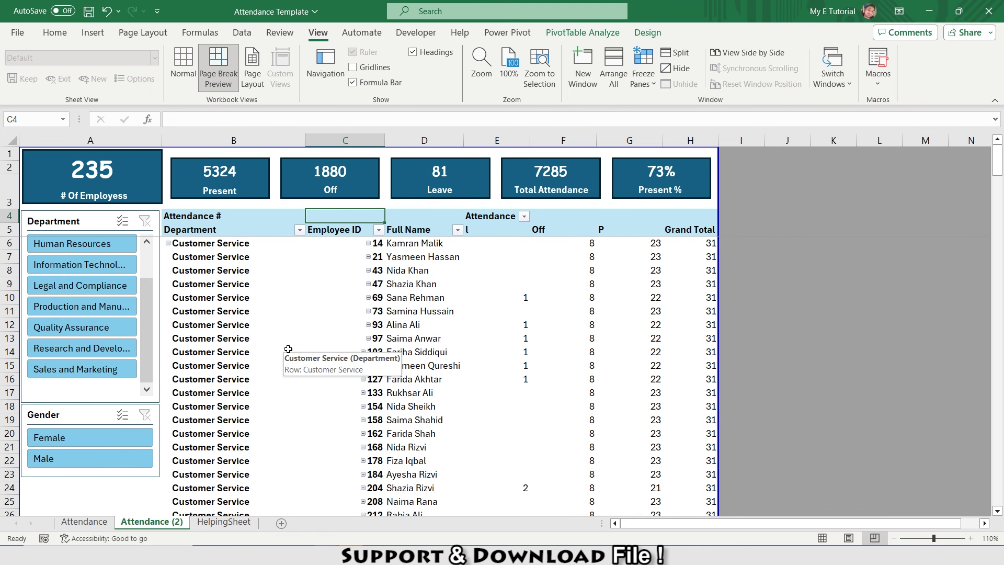
{"action": "key", "text": "alt+h"}
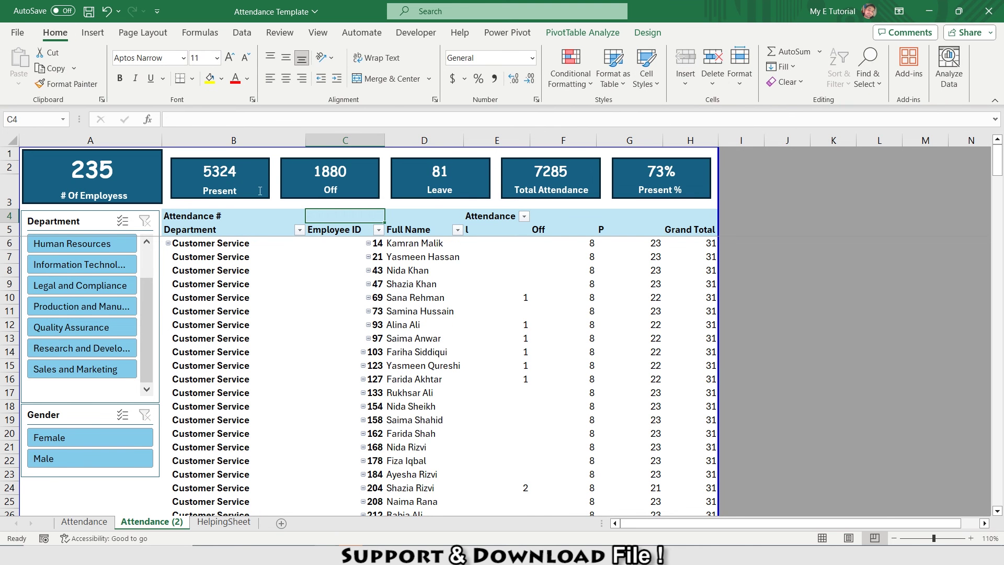
Select the Present, Off, Leave, Total Attendance and Present % cards together.
{"action": "left_click", "coordinate": [252, 173]}
{"action": "left_click", "coordinate": [330, 178], "text": "ctrl"}
{"action": "left_click", "coordinate": [439, 178], "text": "ctrl"}
{"action": "left_click", "coordinate": [593, 178], "text": "ctrl"}
{"action": "left_click", "coordinate": [631, 176], "text": "ctrl"}
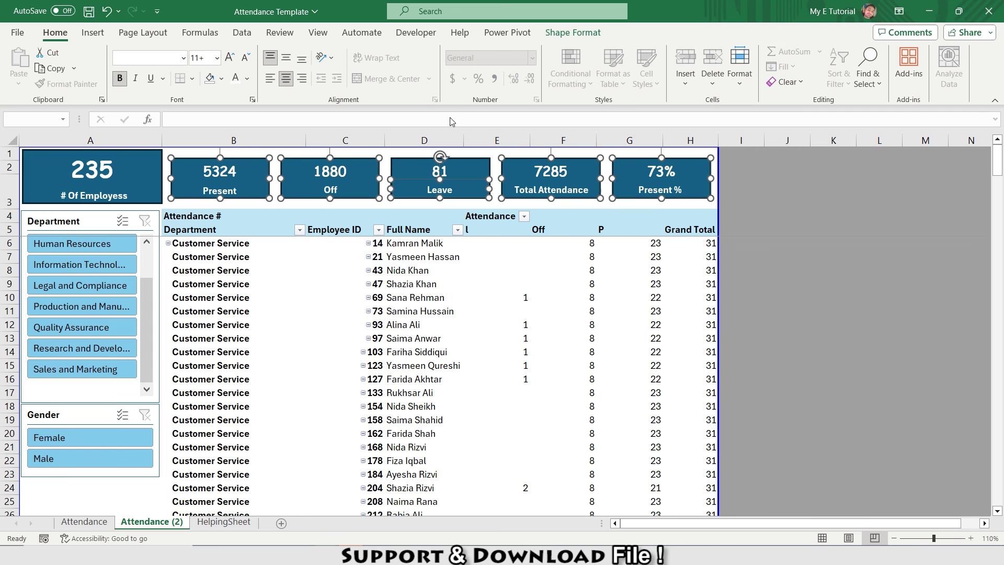
Apply a preset shadow to the selected cards and adjust its transparency.
{"action": "left_click", "coordinate": [572, 33]}
{"action": "left_click", "coordinate": [507, 82]}
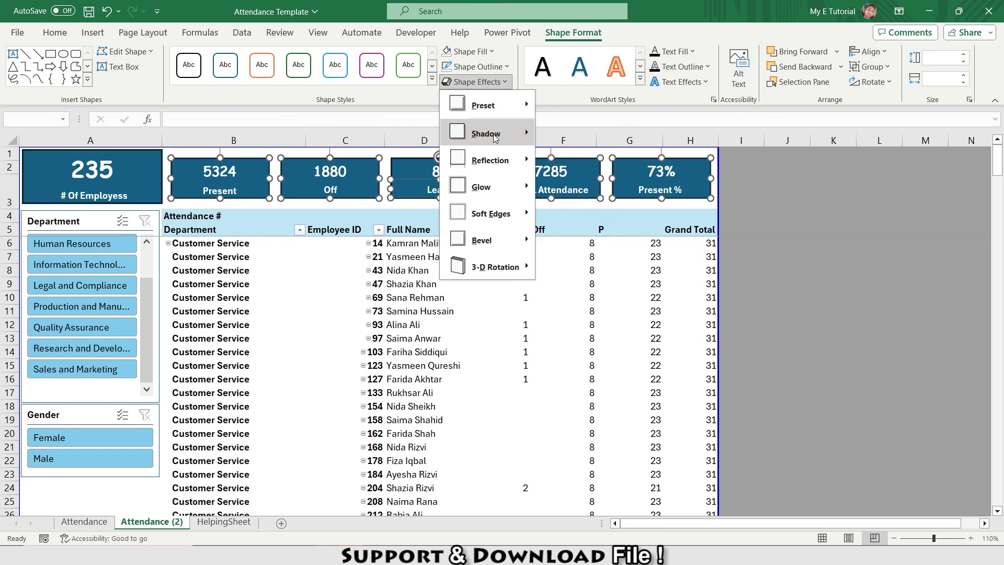
{"action": "mouse_move", "coordinate": [495, 135]}
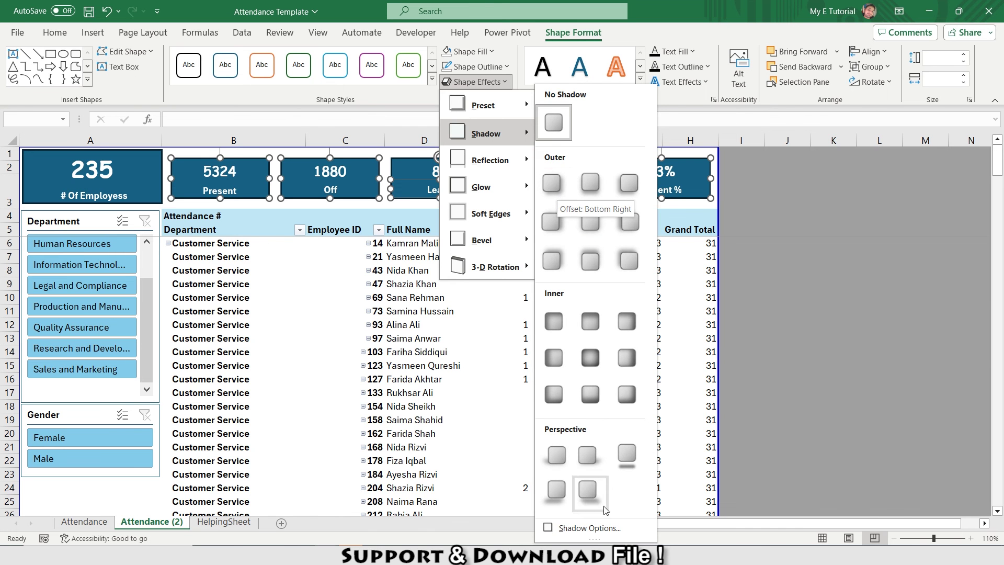
{"action": "left_click", "coordinate": [590, 528]}
{"action": "left_click", "coordinate": [977, 240]}
{"action": "left_click", "coordinate": [903, 348]}
{"action": "left_click", "coordinate": [938, 282]}
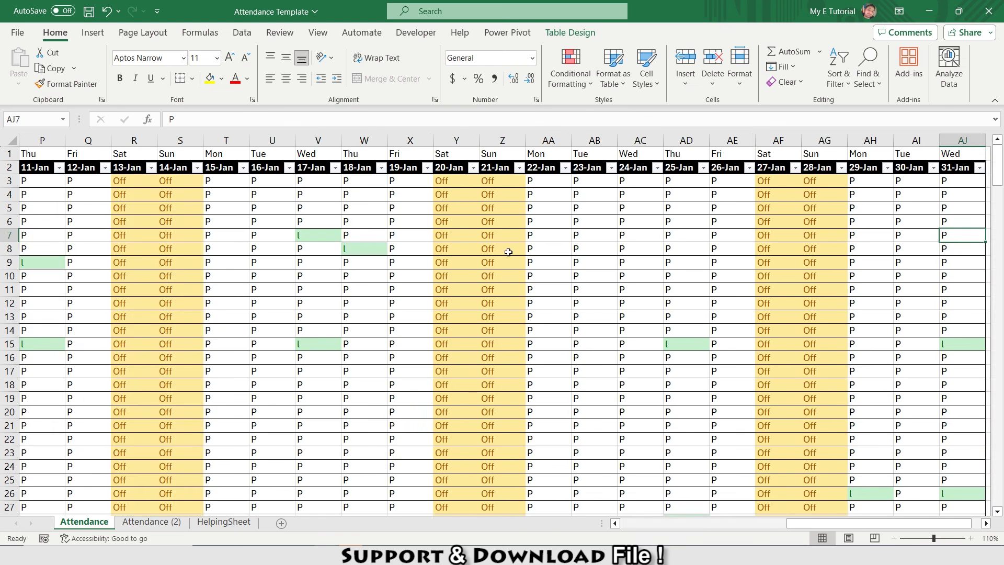
Jump along the attendance table's header row to the last date column.
{"action": "key", "text": "ctrl+Up"}
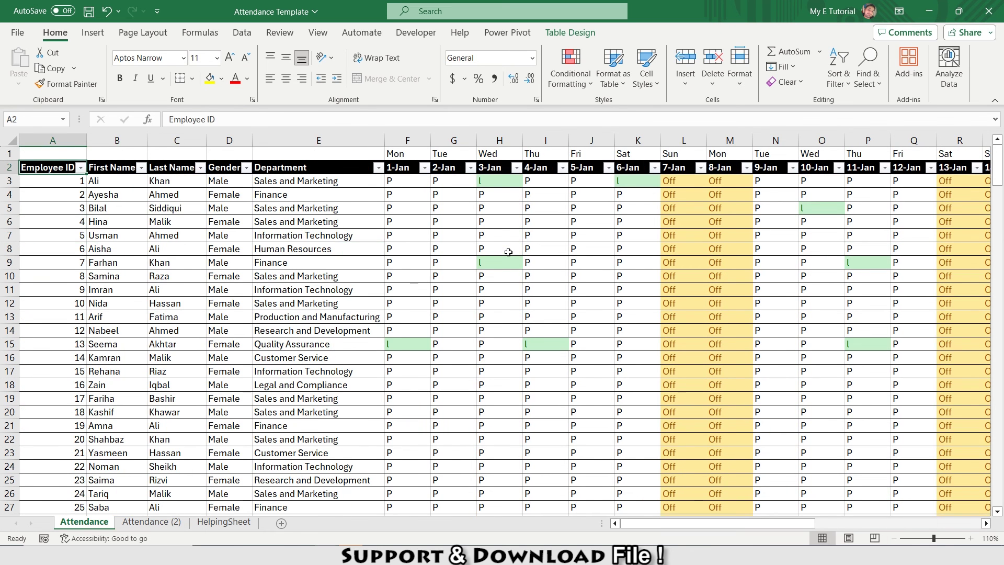
{"action": "key", "text": "Right"}
{"action": "key", "text": "ctrl+Right"}
{"action": "key", "text": "Right"}
Return to the Attendance (2) dashboard sheet and run Refresh All.
{"action": "key", "text": "ctrl+Page_Down"}
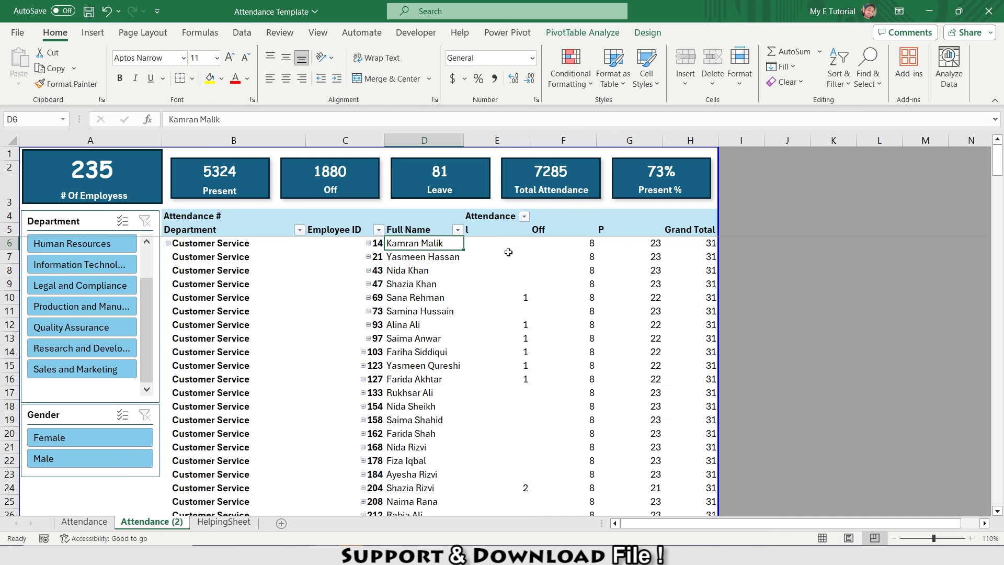
{"action": "left_click", "coordinate": [242, 33]}
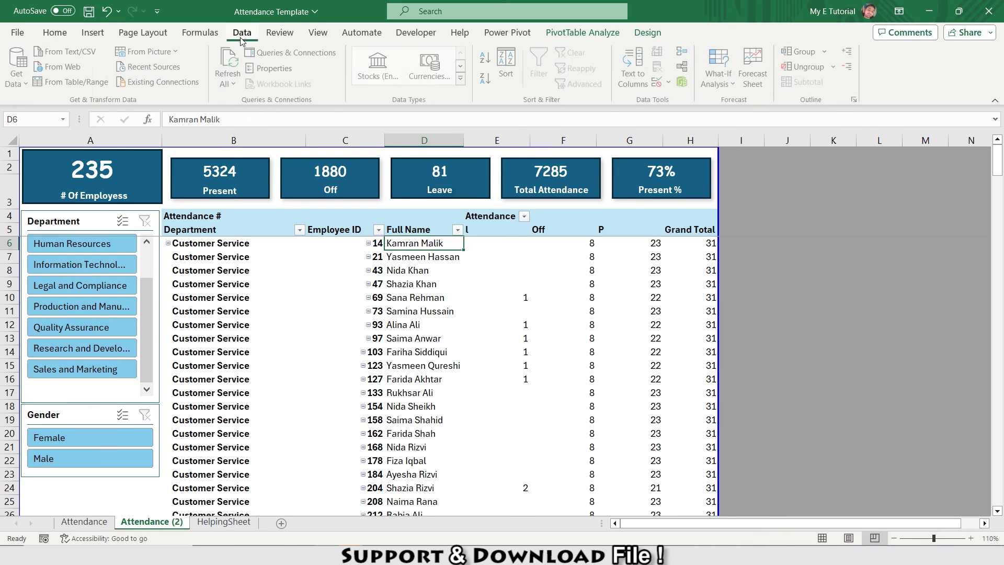
{"action": "left_click", "coordinate": [237, 88]}
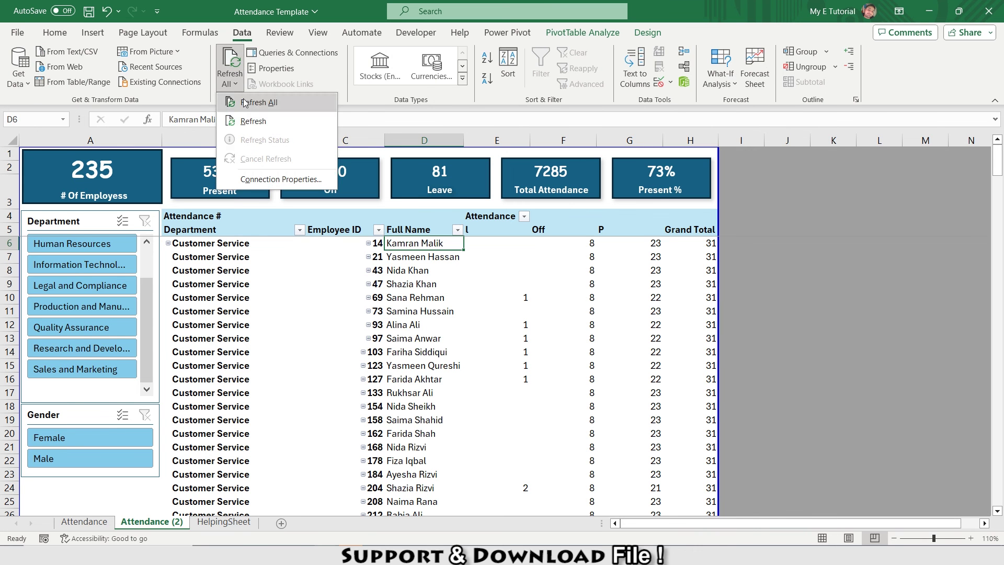